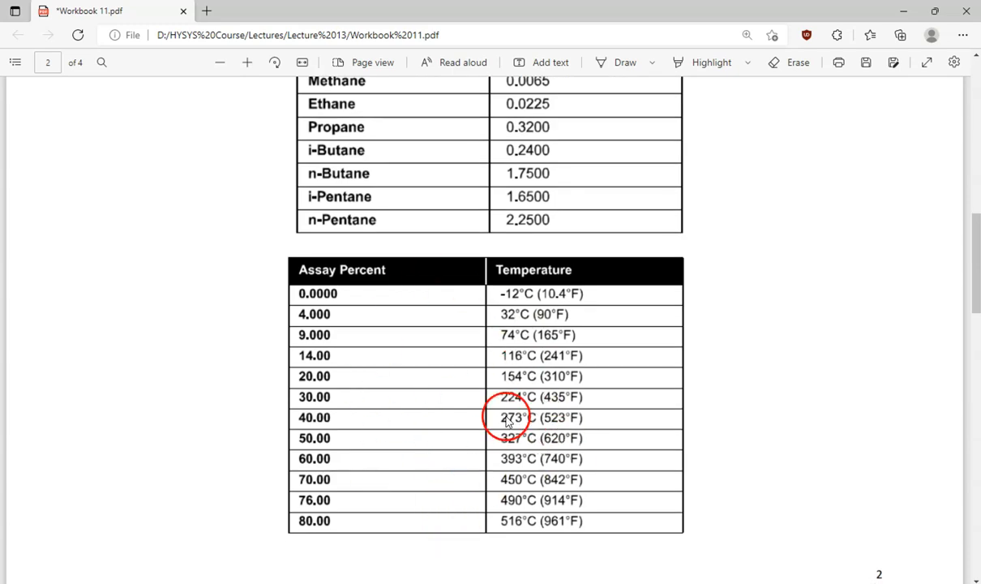
- Switch to Aspen HYSYS and create a component list with methane, ethane, propane, i-butane, n-butane, i-pentane and n-pentane
{"action": "scroll", "coordinate": [527, 485], "scroll_direction": "down", "scroll_amount": 6}
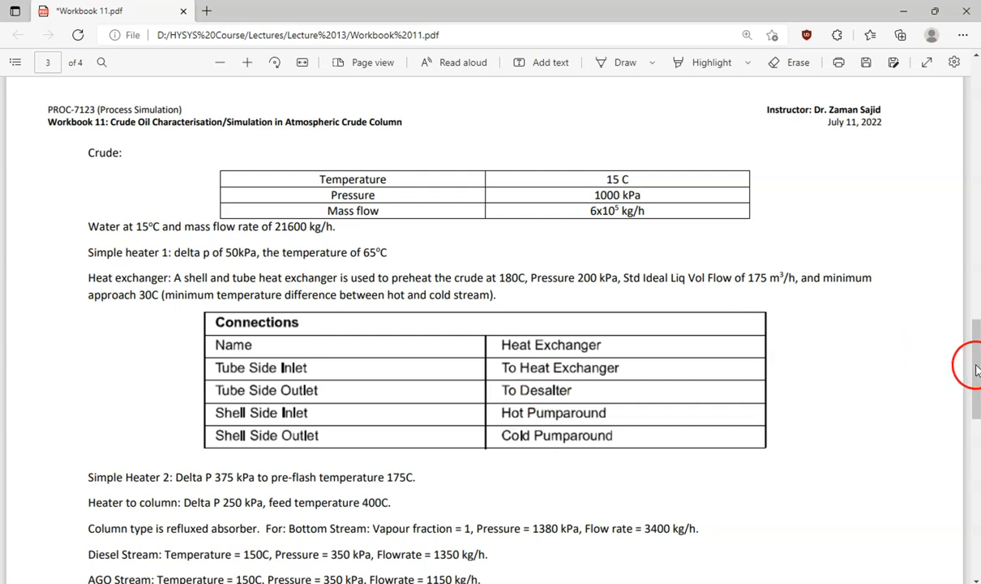
{"action": "left_click_drag", "start_coordinate": [977, 371], "coordinate": [975, 204]}
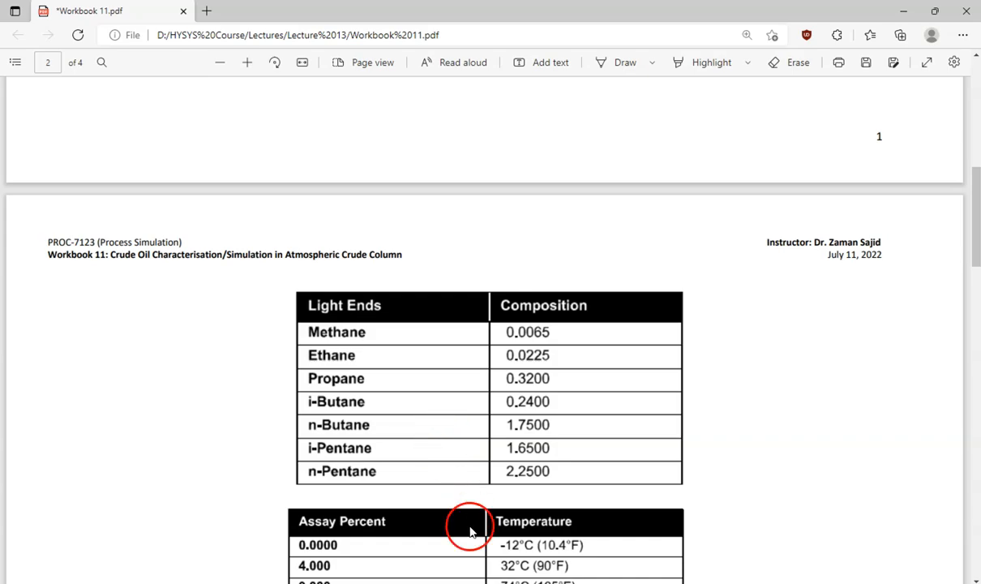
{"action": "key", "text": "alt+Tab"}
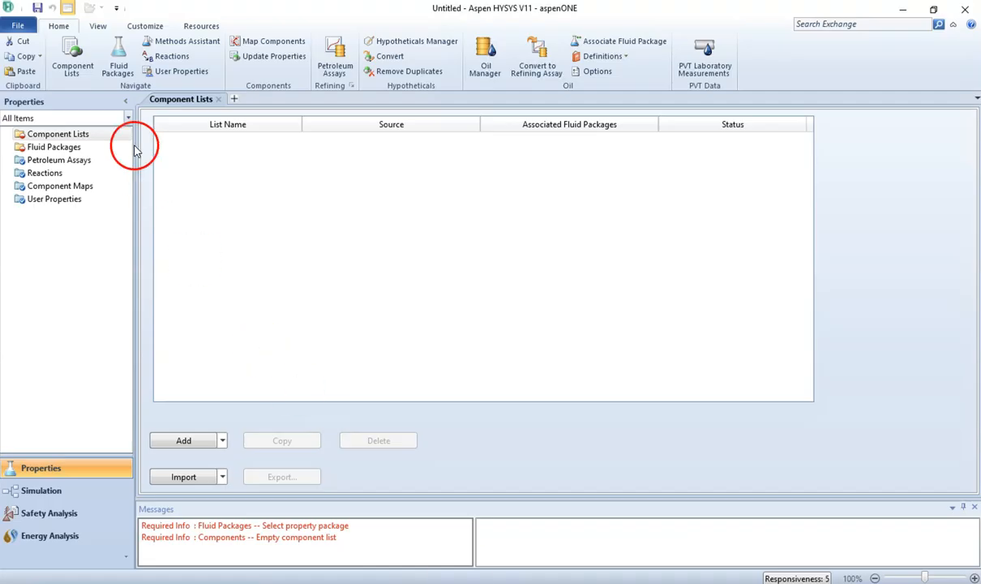
{"action": "left_click", "coordinate": [202, 446]}
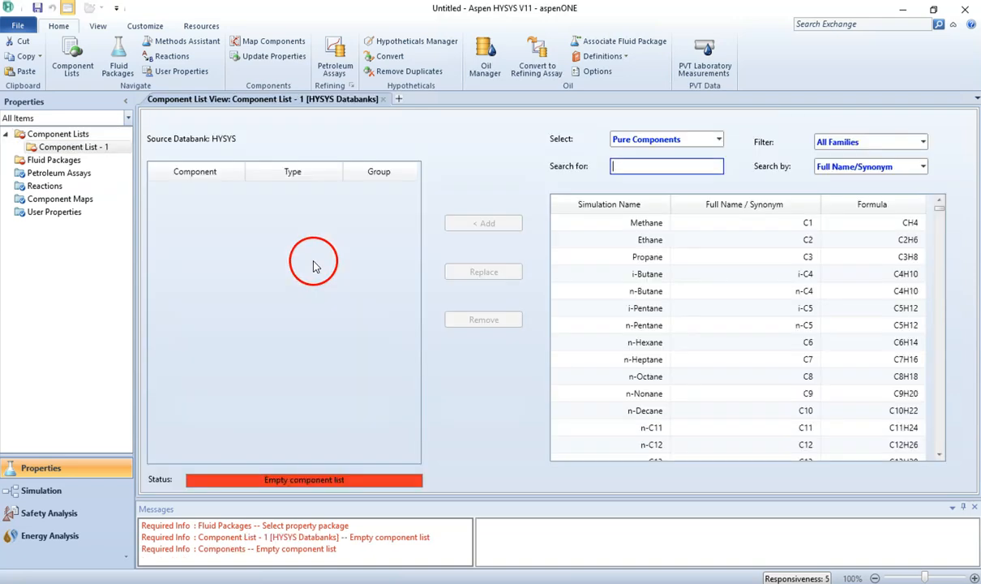
{"action": "left_click", "coordinate": [635, 230]}
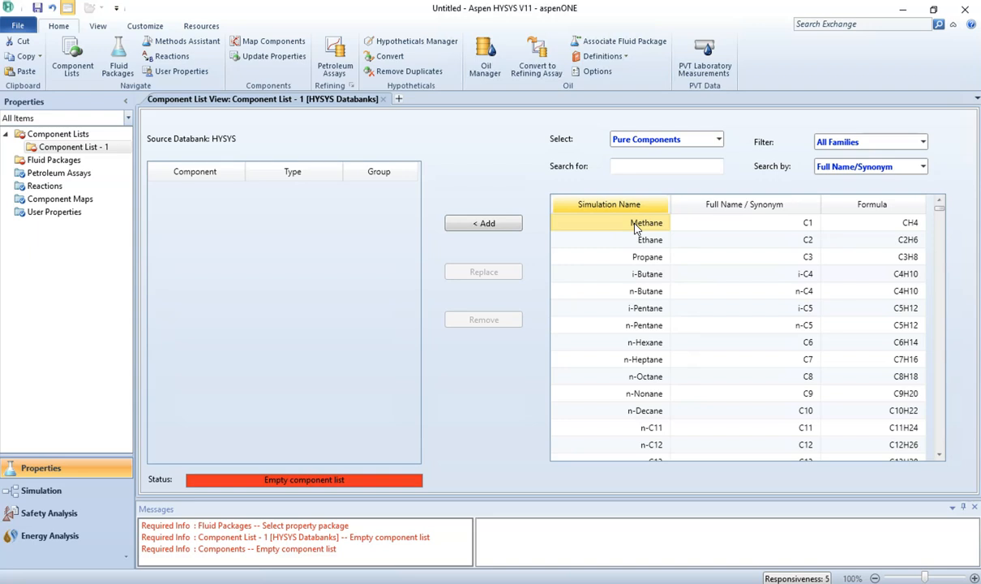
{"action": "key", "text": "shift+Down"}
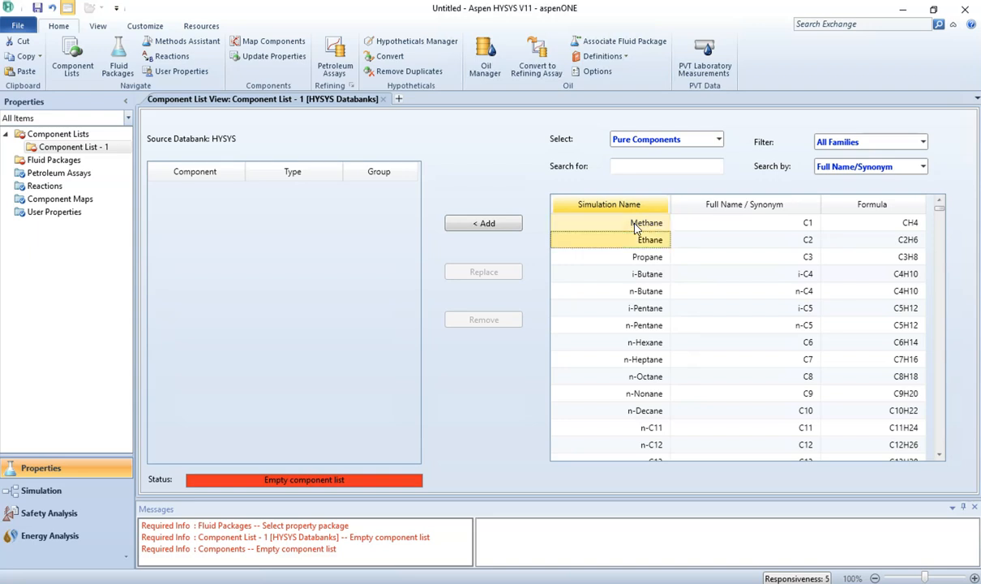
{"action": "key", "text": "shift+Down"}
{"action": "key", "text": "shift+Down"}
{"action": "key", "text": "shift+Down"}
{"action": "key", "text": "shift+Down"}
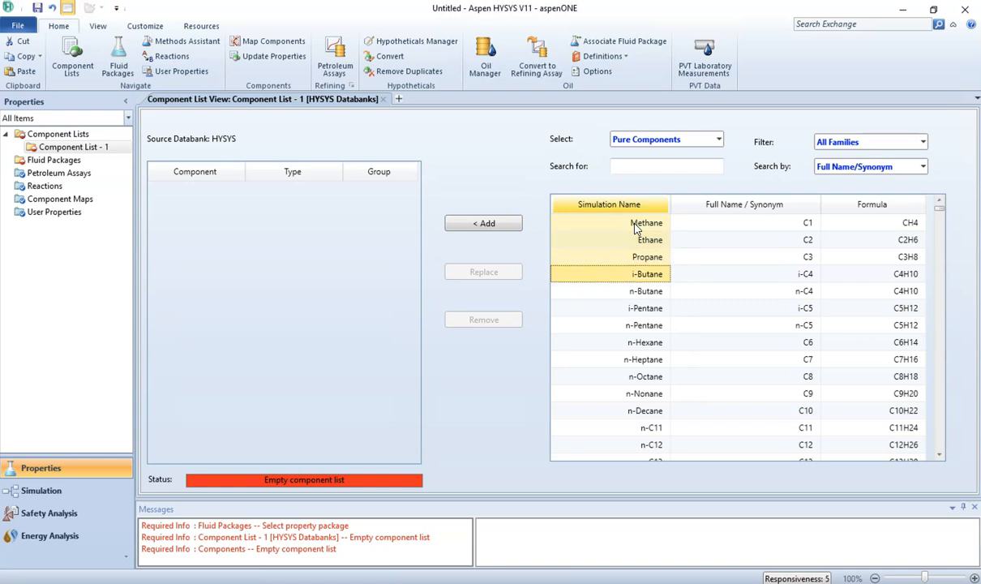
{"action": "key", "text": "shift+Down"}
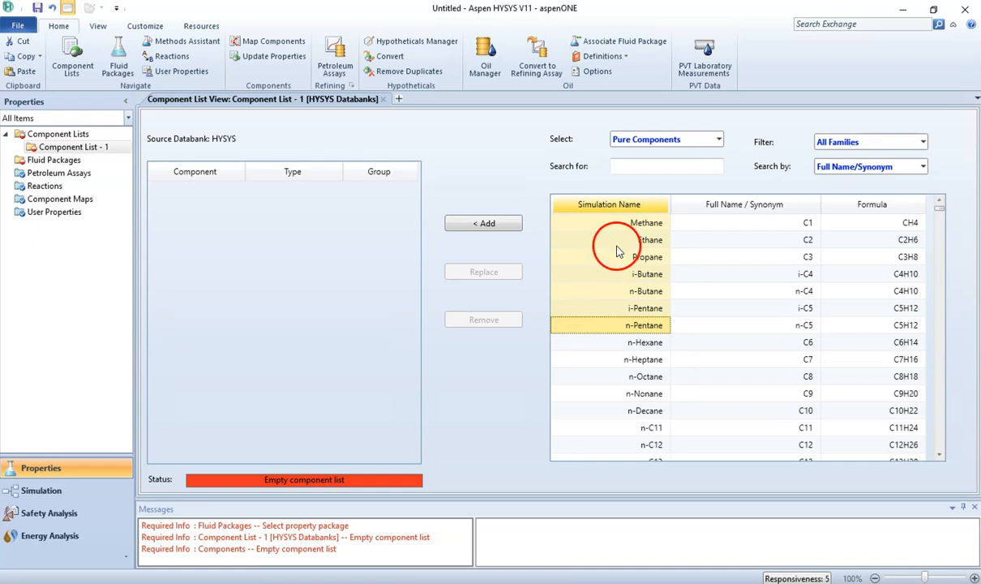
{"action": "left_click", "coordinate": [485, 224]}
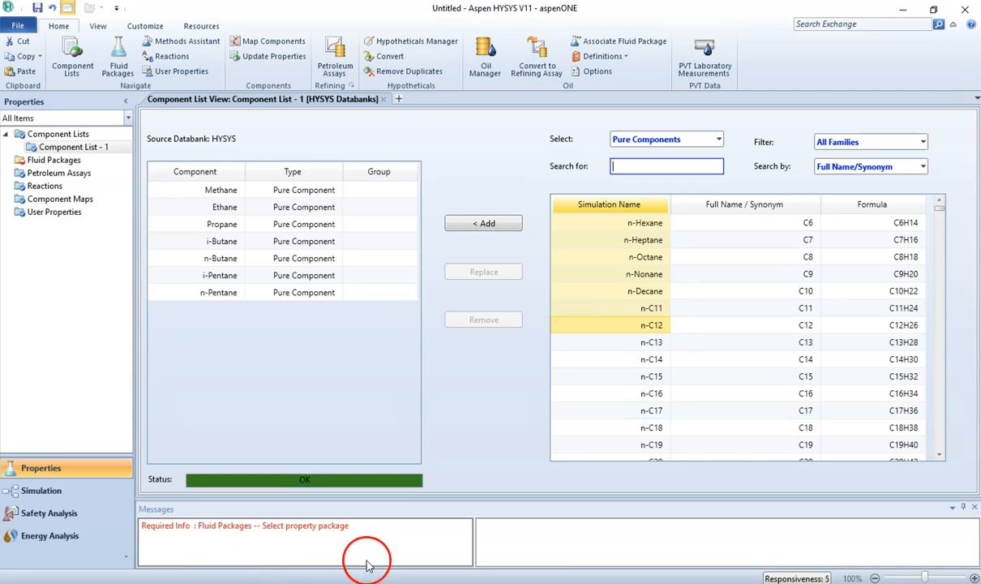
- Check the process flow diagram in the workbook PDF and add water (H2O) to the component list in Aspen HYSYS
{"action": "mouse_move", "coordinate": [366, 568]}
{"action": "left_click", "coordinate": [434, 536]}
{"action": "scroll", "coordinate": [454, 407], "scroll_direction": "up", "scroll_amount": 2}
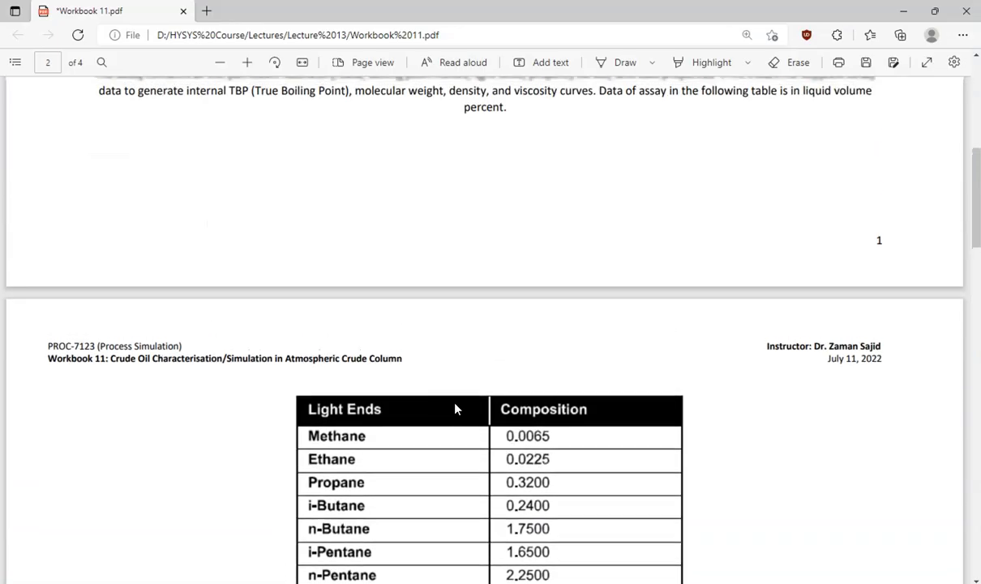
{"action": "scroll", "coordinate": [455, 409], "scroll_direction": "up", "scroll_amount": 5}
{"action": "left_click", "coordinate": [126, 282]}
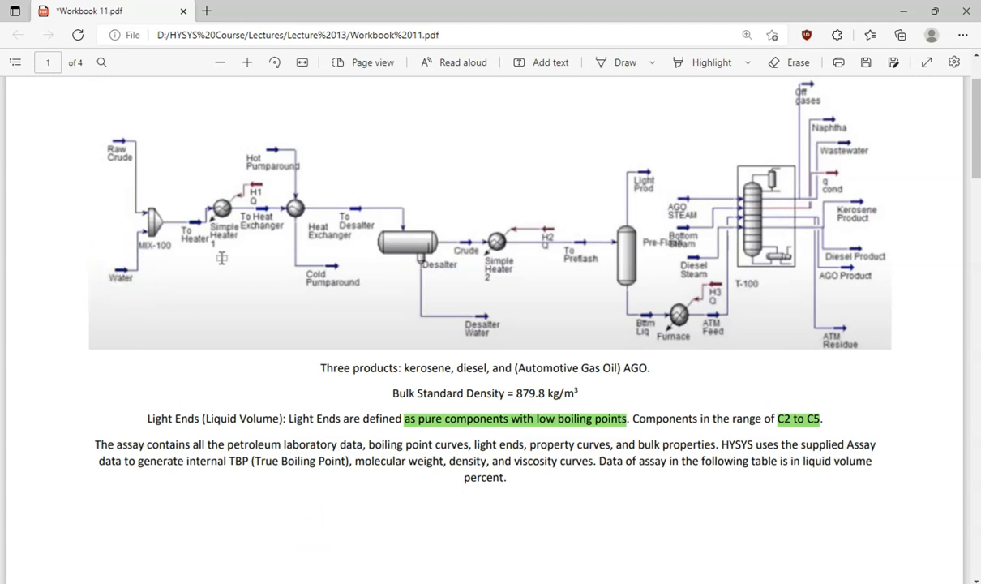
{"action": "key", "text": "alt+Tab"}
{"action": "type", "text": "wa"}
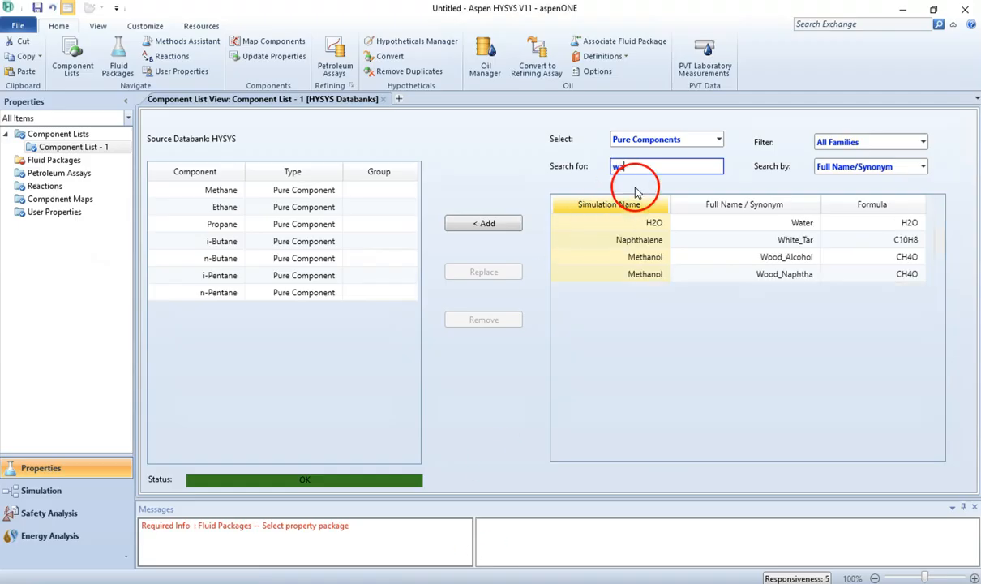
{"action": "type", "text": "ter"}
{"action": "left_click", "coordinate": [651, 225]}
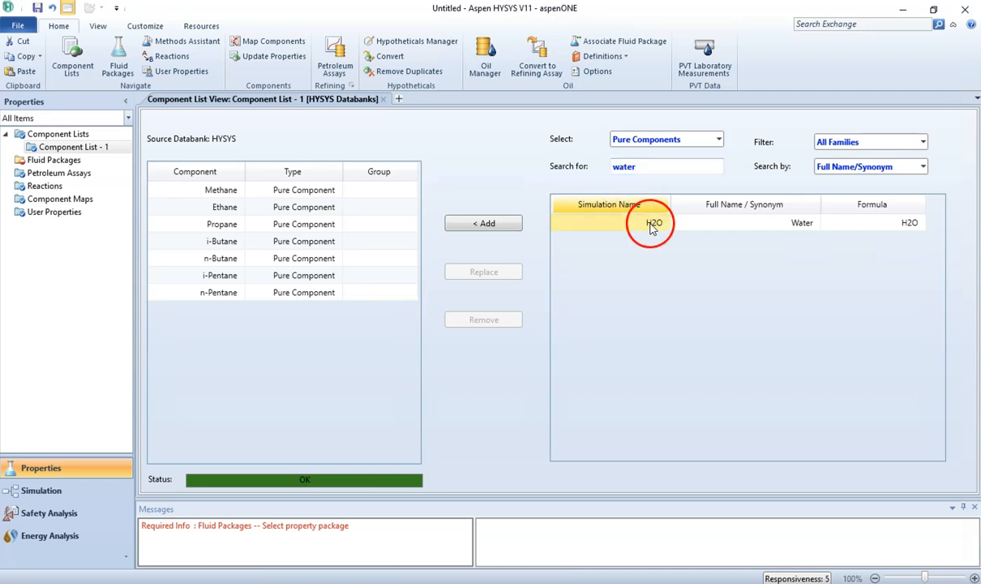
{"action": "left_click", "coordinate": [484, 223]}
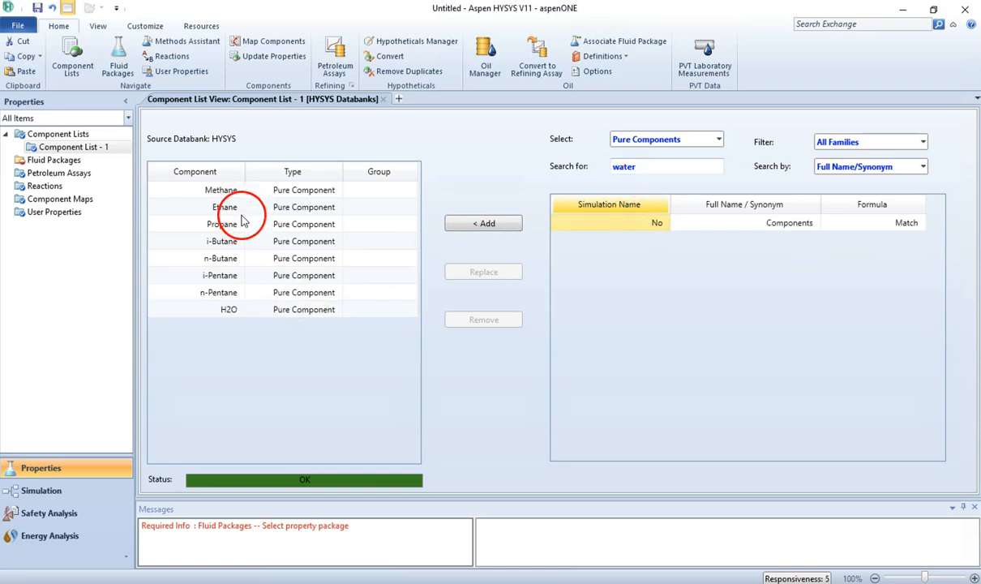
- Add a fluid package and assign Peng-Robinson as its property package
{"action": "left_click", "coordinate": [80, 163]}
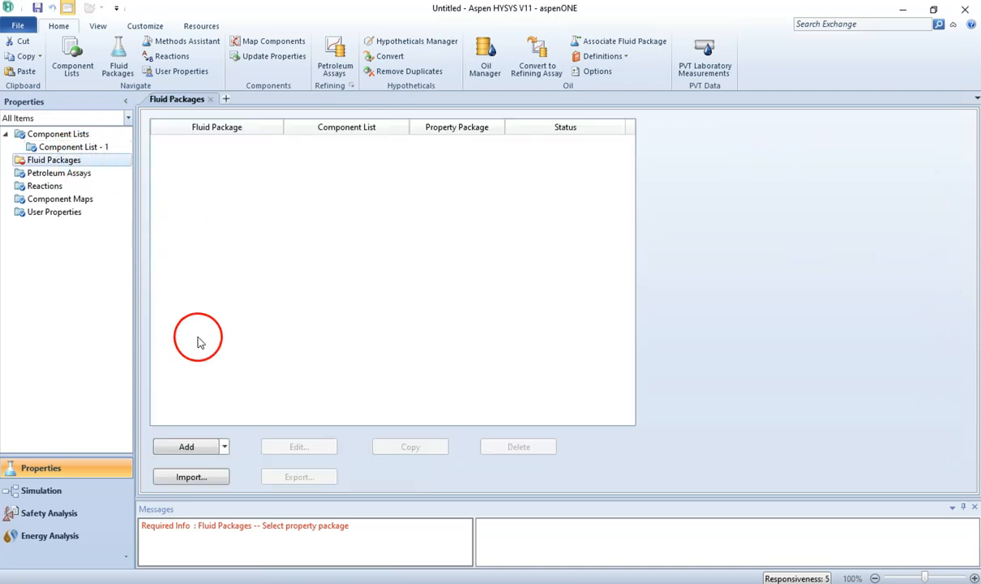
{"action": "left_click", "coordinate": [206, 447]}
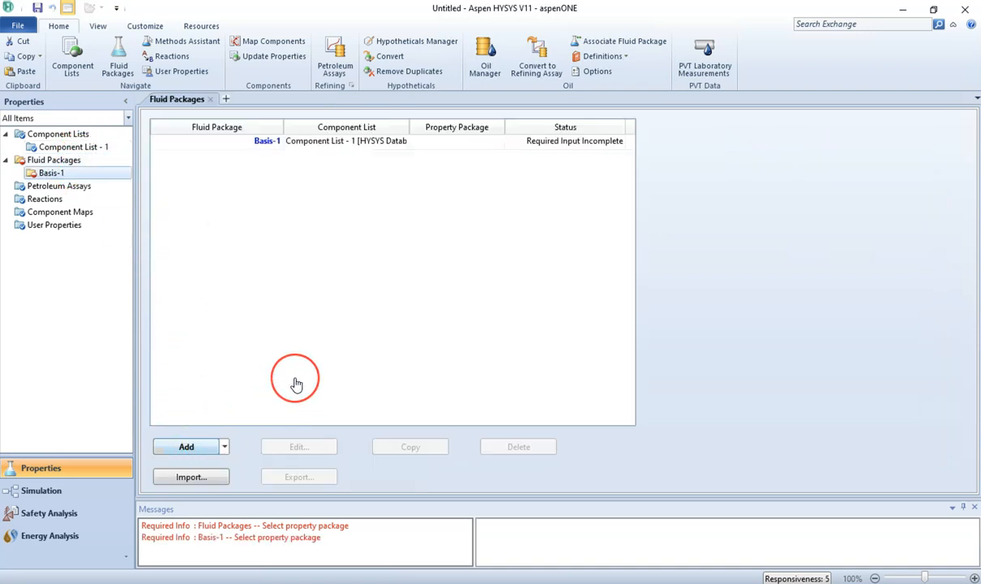
{"action": "left_click_drag", "start_coordinate": [282, 326], "coordinate": [277, 367]}
{"action": "left_click", "coordinate": [214, 371]}
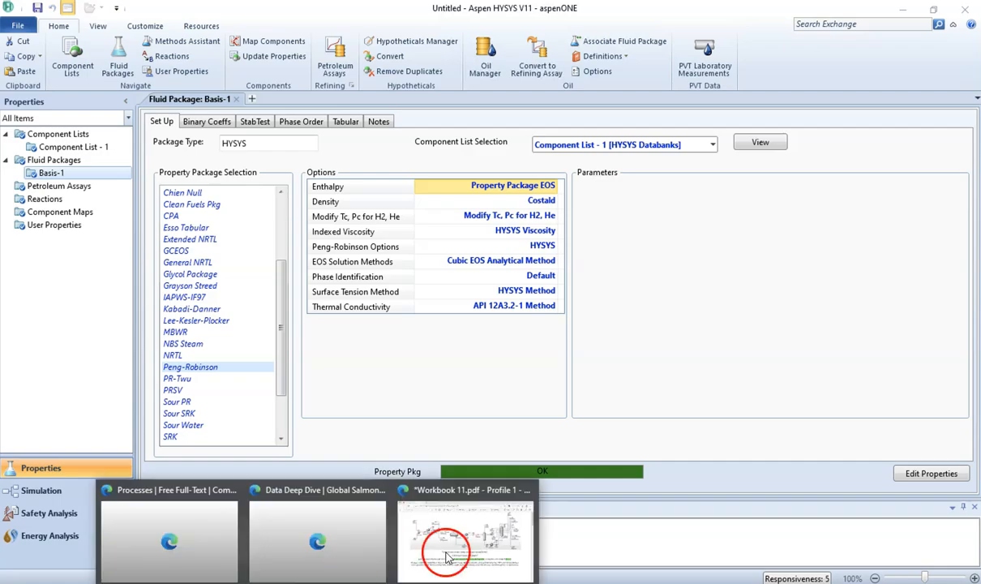
- Review the light ends and assay percent versus temperature tables in the workbook PDF and return to Aspen HYSYS
{"action": "left_click", "coordinate": [438, 539]}
{"action": "scroll", "coordinate": [479, 532], "scroll_direction": "down", "scroll_amount": 2}
{"action": "scroll", "coordinate": [480, 533], "scroll_direction": "down", "scroll_amount": 7}
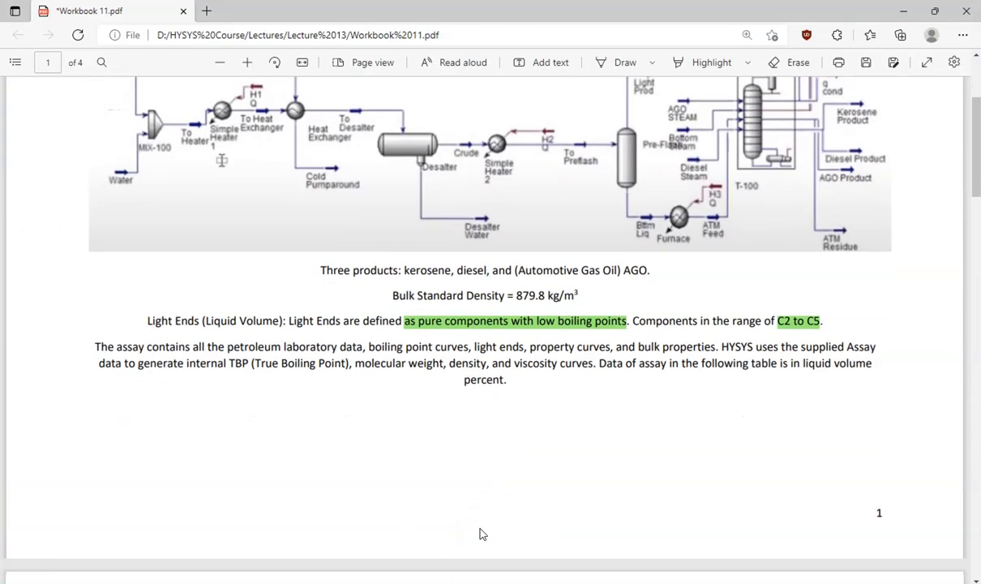
{"action": "scroll", "coordinate": [479, 532], "scroll_direction": "down", "scroll_amount": 3}
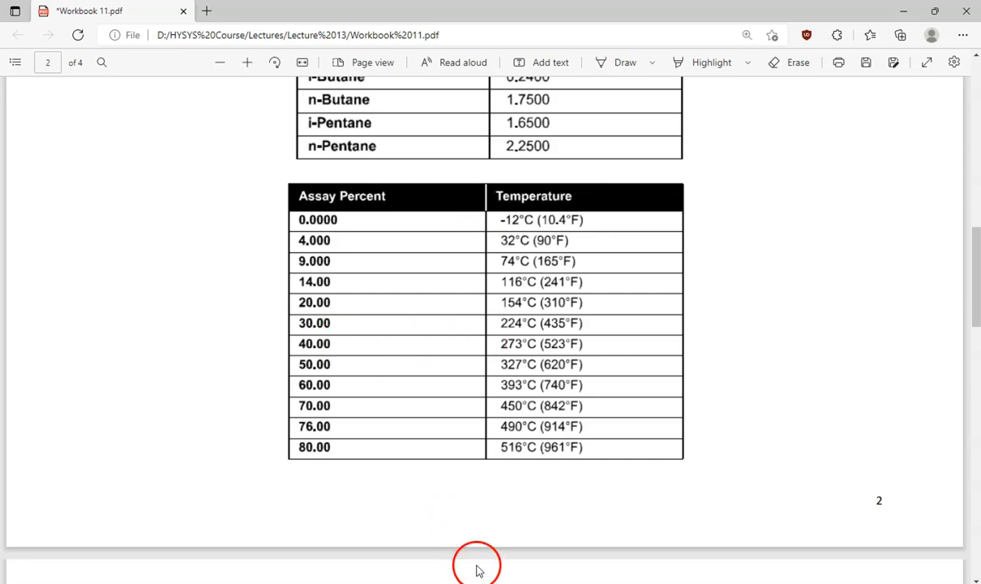
{"action": "key", "text": "alt+Tab"}
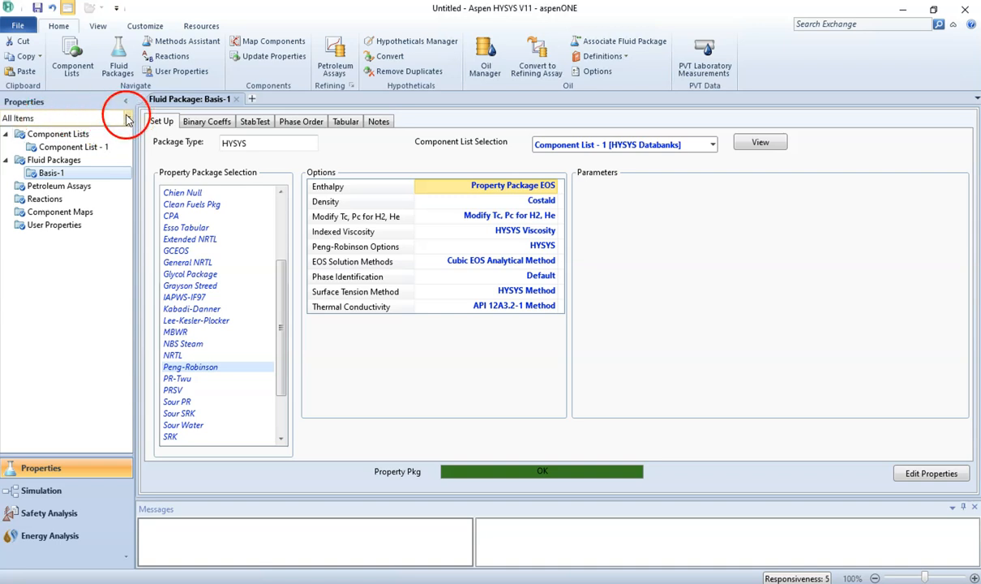
- Refresh the properties tree by filtering it to Status and back to All Items
{"action": "left_click", "coordinate": [127, 119]}
{"action": "left_click", "coordinate": [88, 146]}
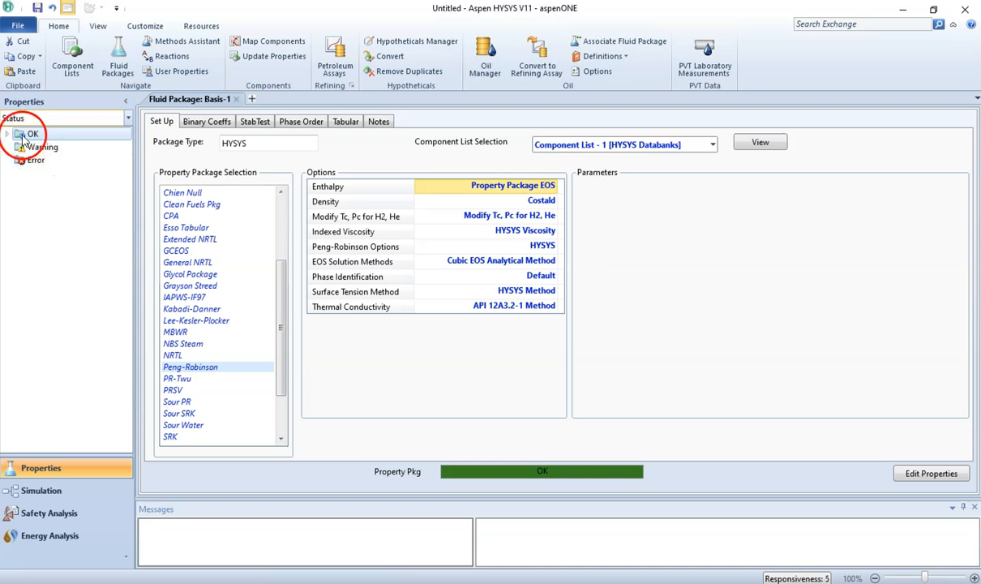
{"action": "left_click", "coordinate": [126, 117]}
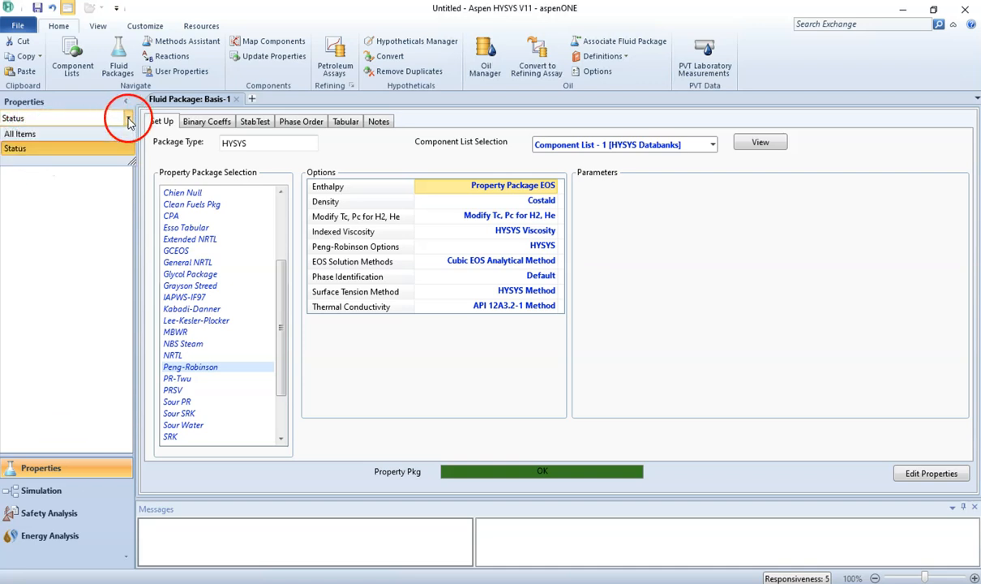
{"action": "left_click", "coordinate": [91, 134]}
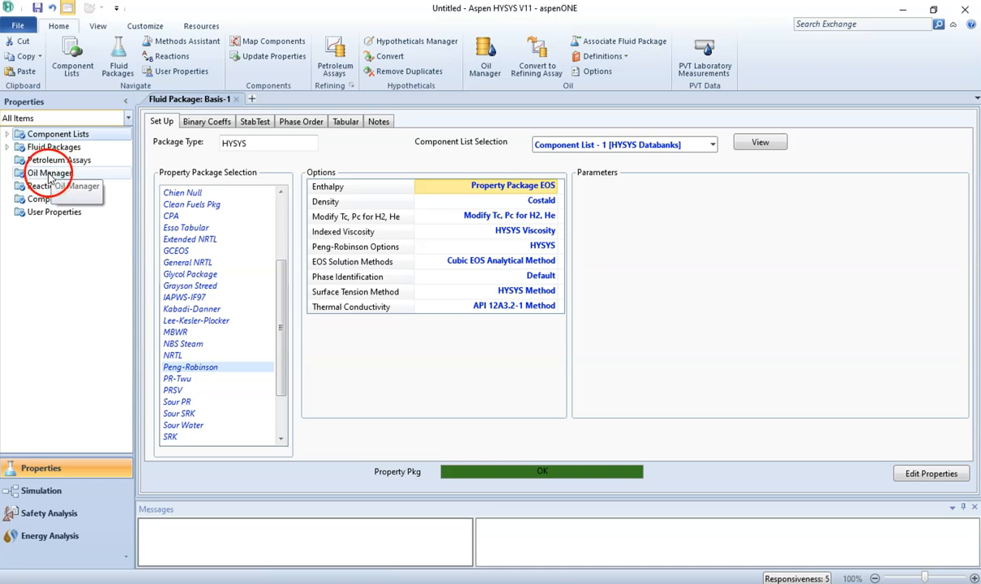
- Add a new input assay in the Oil Manager
{"action": "left_click", "coordinate": [48, 175]}
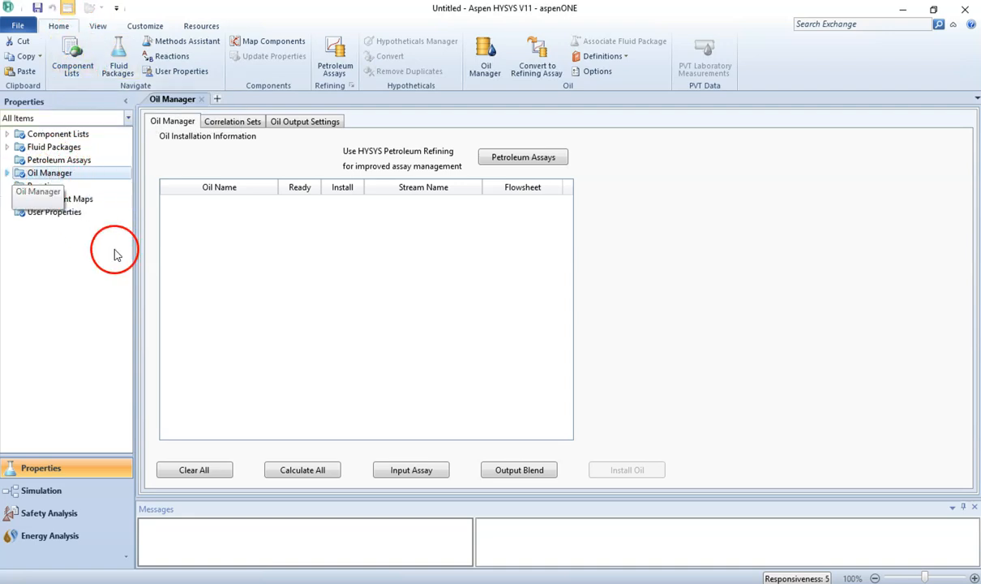
{"action": "left_click", "coordinate": [398, 470]}
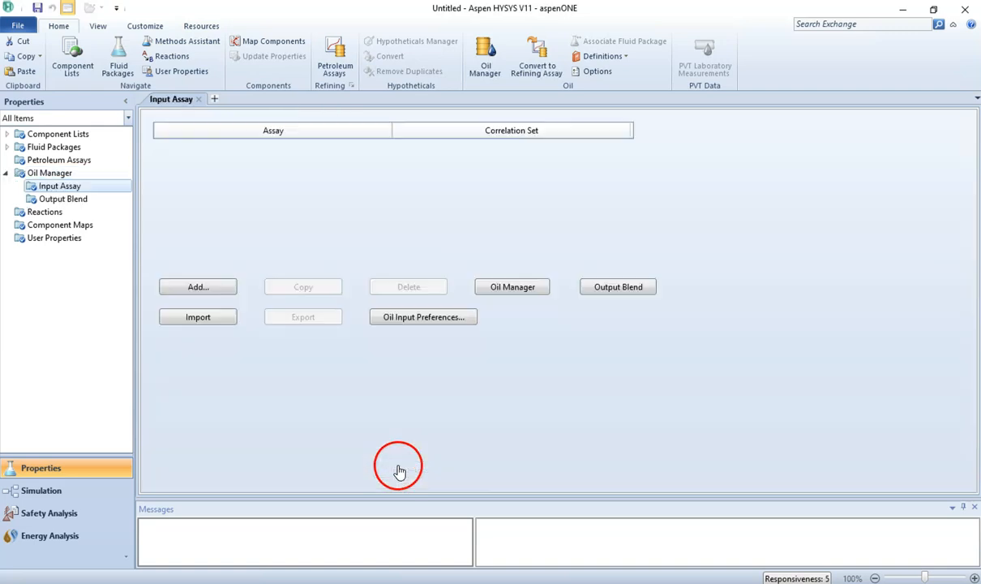
{"action": "left_click", "coordinate": [218, 288]}
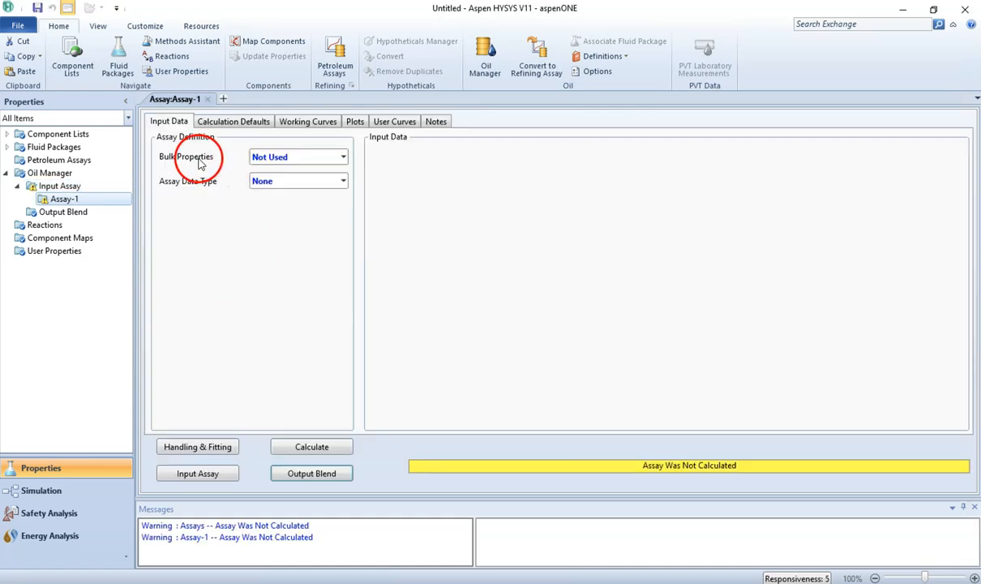
- Define the assay with bulk properties Used, assay data type TBP and light ends as Input Composition
{"action": "left_click", "coordinate": [263, 158]}
{"action": "left_click", "coordinate": [281, 176]}
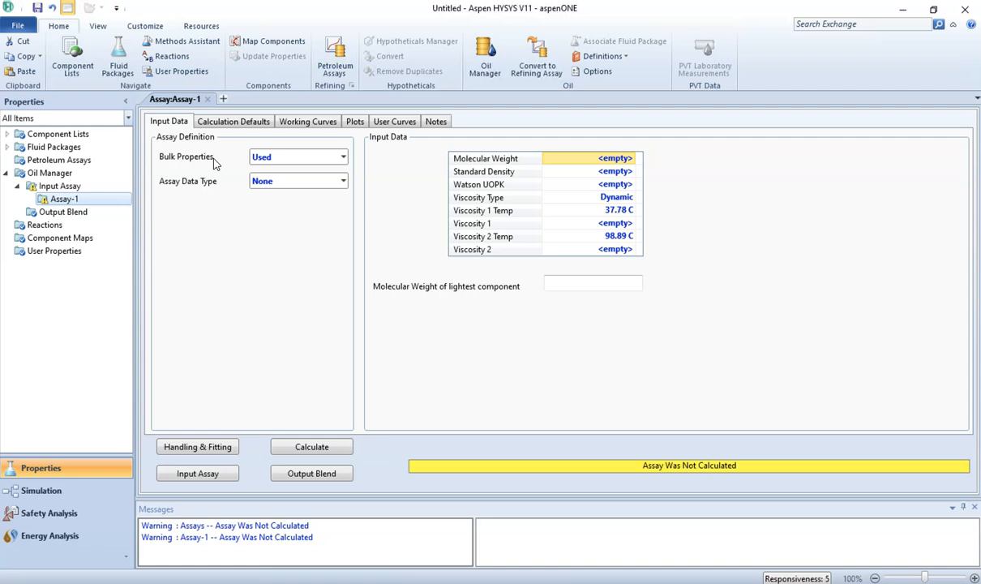
{"action": "left_click", "coordinate": [212, 163]}
{"action": "left_click", "coordinate": [276, 183]}
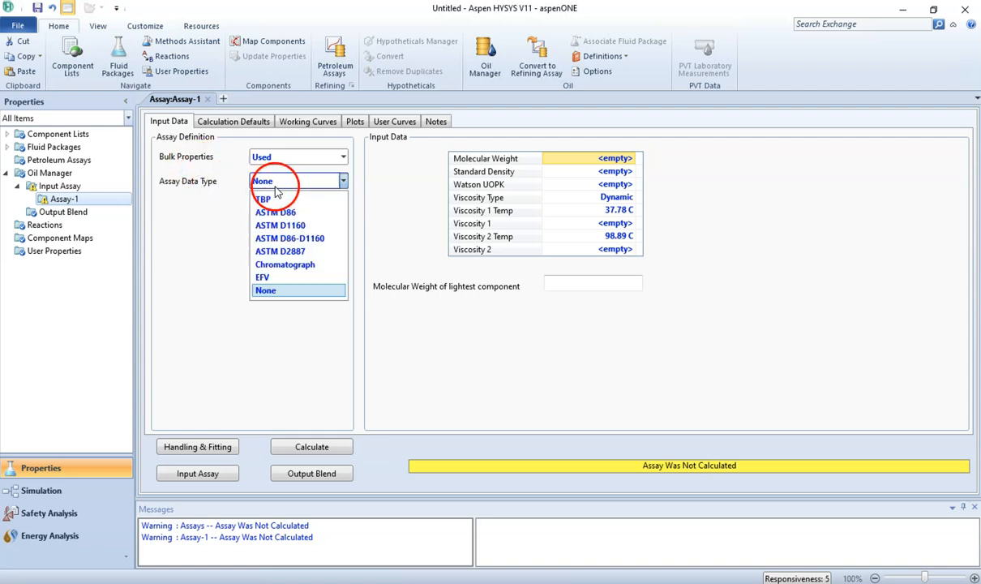
{"action": "left_click", "coordinate": [276, 201]}
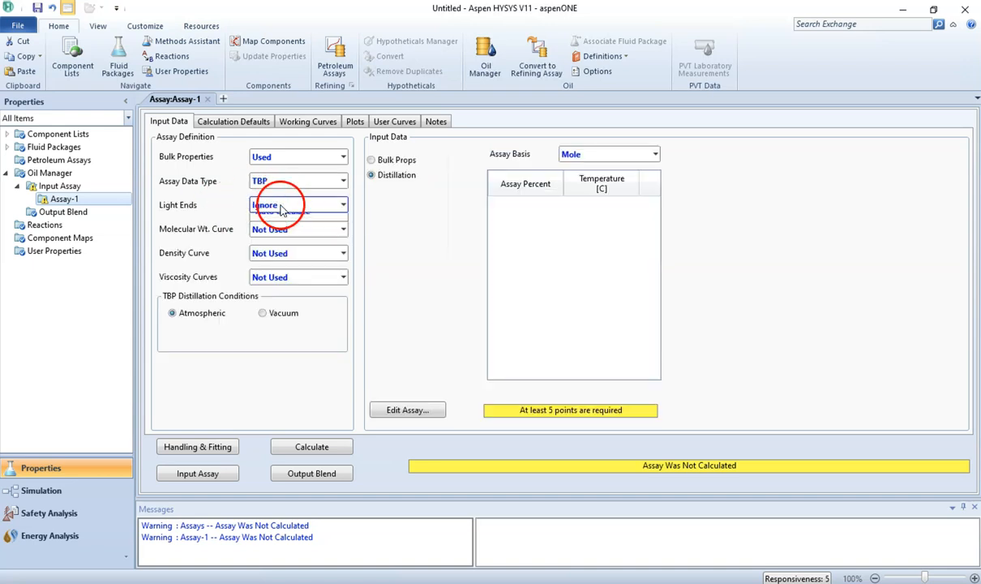
{"action": "left_click", "coordinate": [284, 209]}
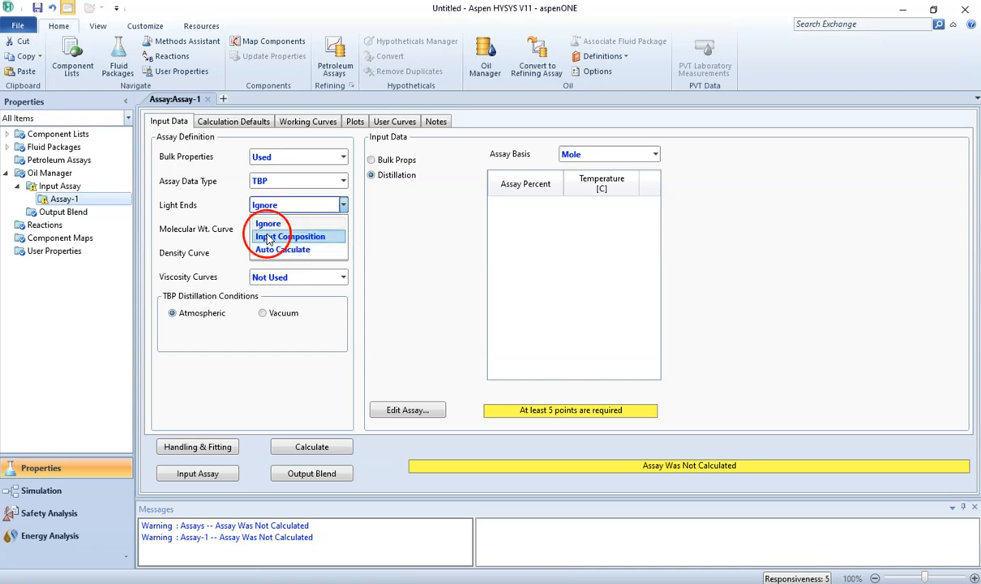
{"action": "left_click", "coordinate": [273, 242]}
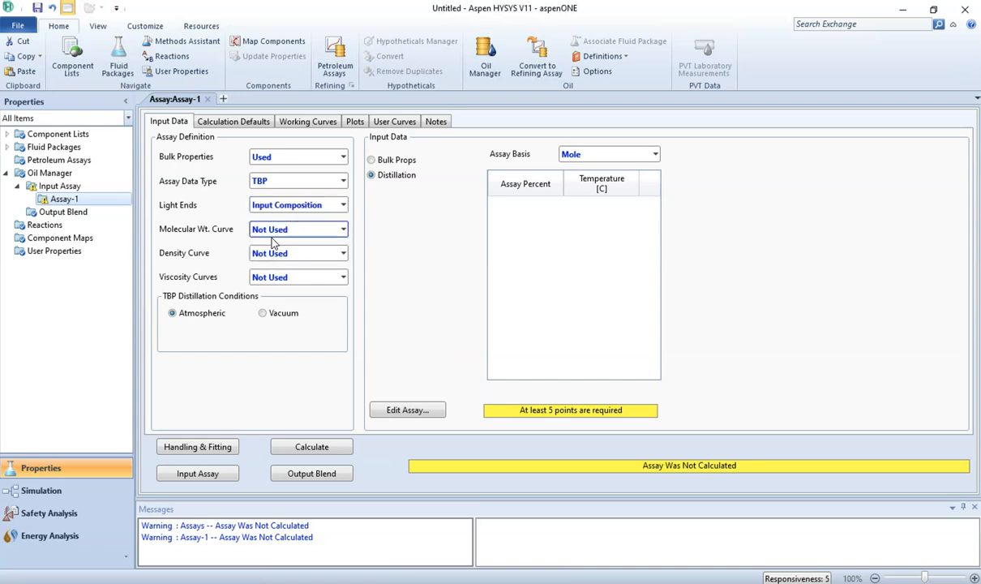
- Show the assay's bulk properties, switch to the workbook PDF and highlight the bulk standard density value of 879.8 kg/m3 in pink
{"action": "left_click", "coordinate": [294, 175]}
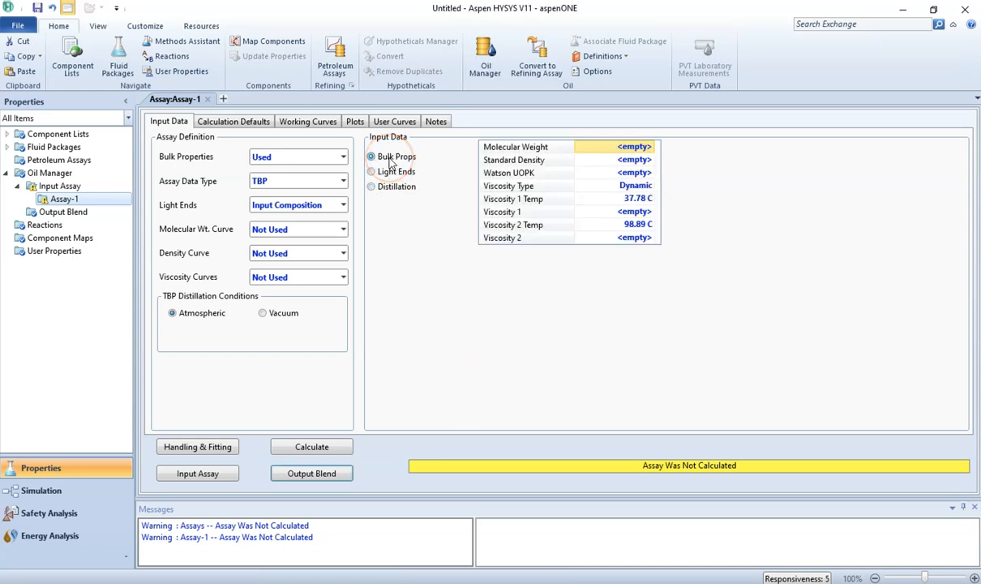
{"action": "left_click", "coordinate": [601, 160]}
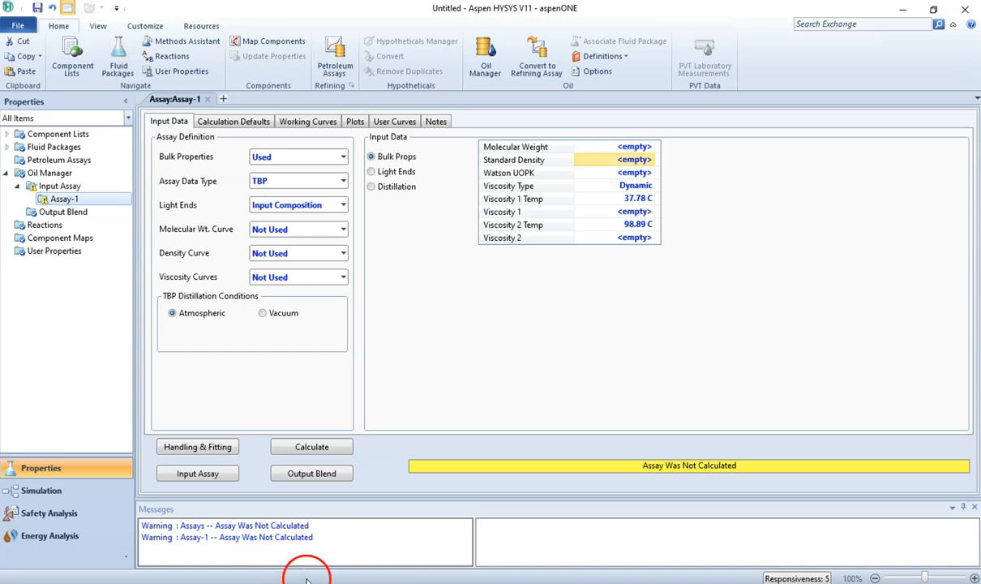
{"action": "mouse_move", "coordinate": [308, 580]}
{"action": "left_click", "coordinate": [453, 531]}
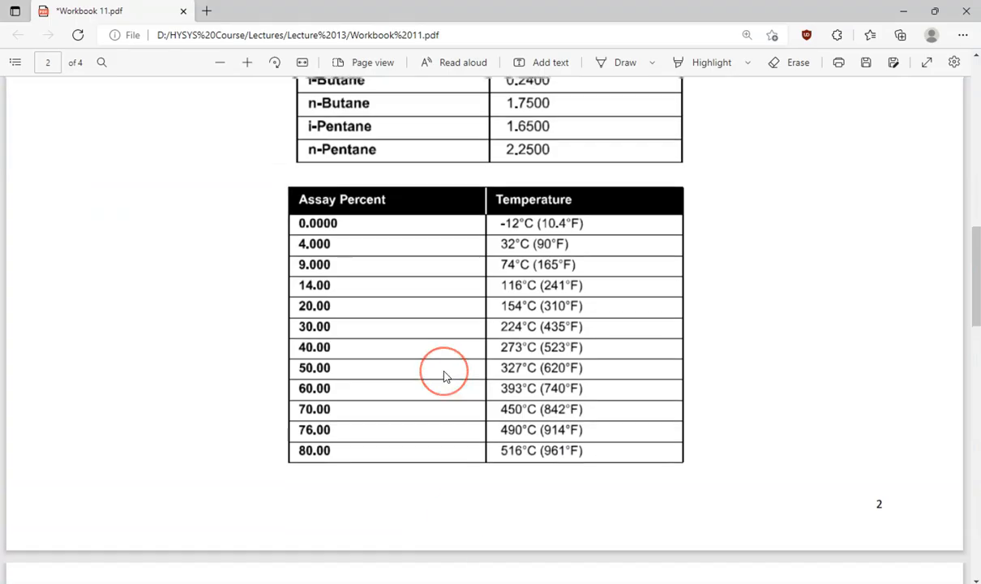
{"action": "scroll", "coordinate": [444, 375], "scroll_direction": "up", "scroll_amount": 2}
{"action": "scroll", "coordinate": [445, 376], "scroll_direction": "up", "scroll_amount": 3}
{"action": "scroll", "coordinate": [444, 375], "scroll_direction": "up", "scroll_amount": 2}
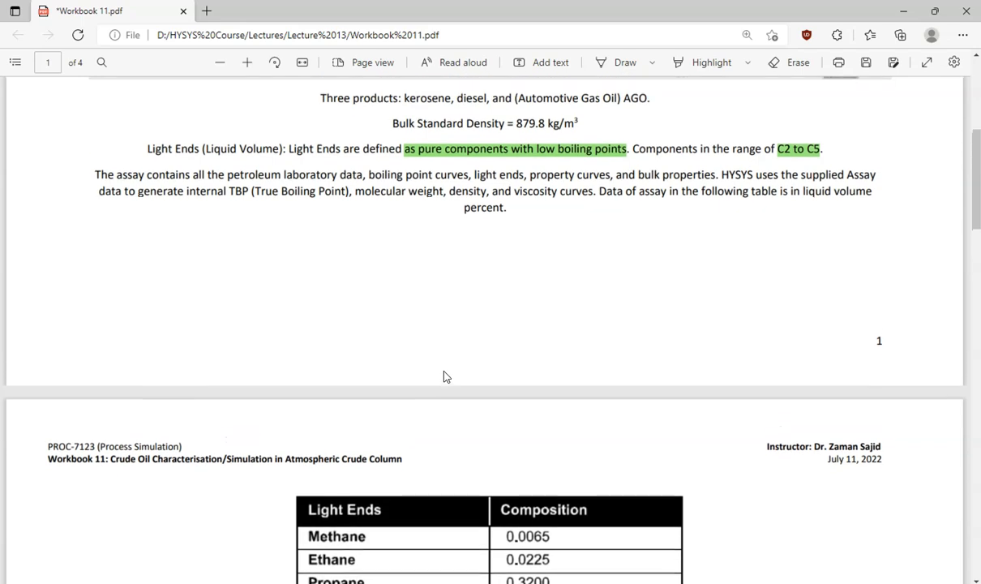
{"action": "left_click_drag", "start_coordinate": [580, 167], "coordinate": [509, 167]}
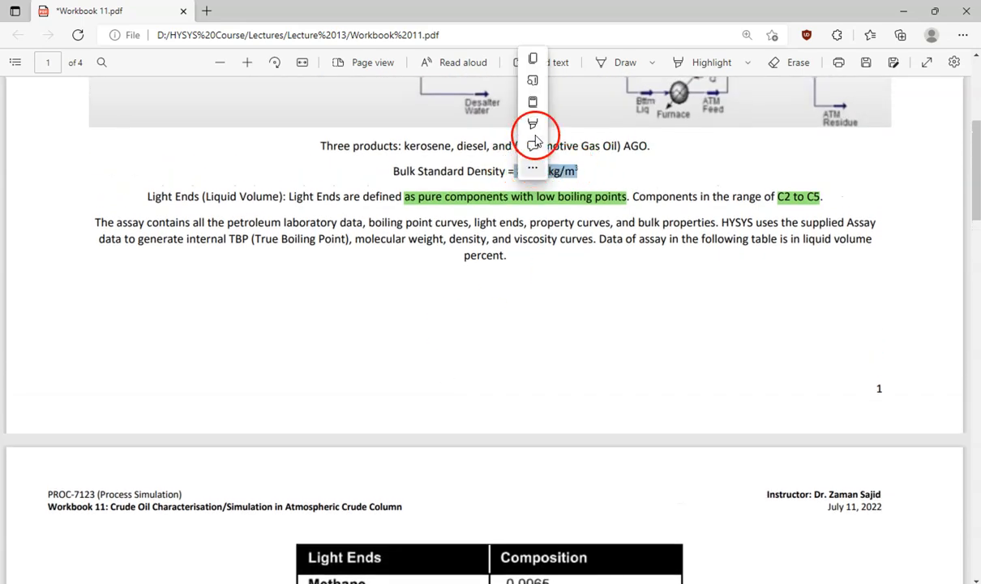
{"action": "mouse_move", "coordinate": [532, 124]}
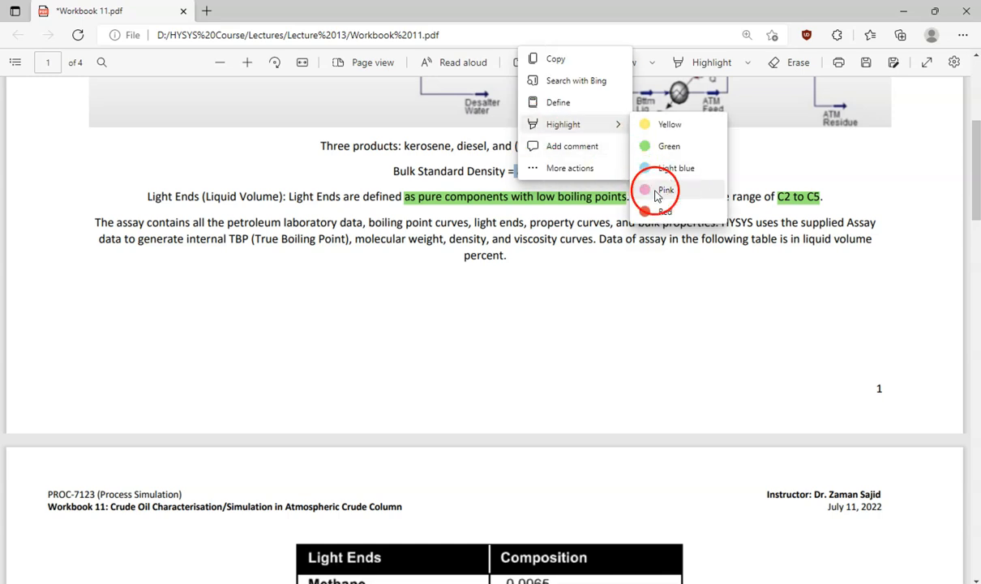
{"action": "left_click", "coordinate": [650, 188]}
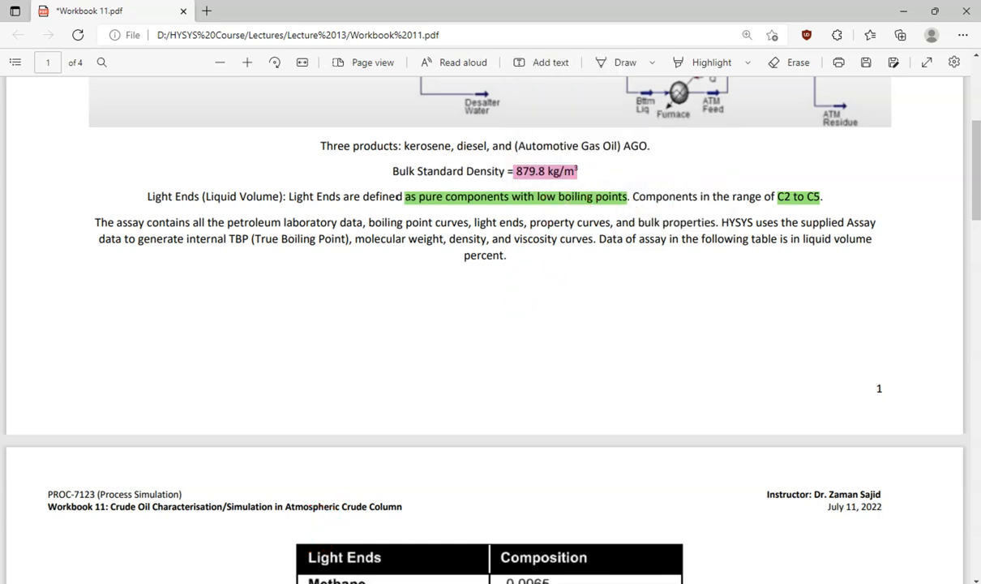
- Return to Aspen HYSYS and set the assay's bulk standard density to 879.8 kg/m3
{"action": "key", "text": "alt+Tab"}
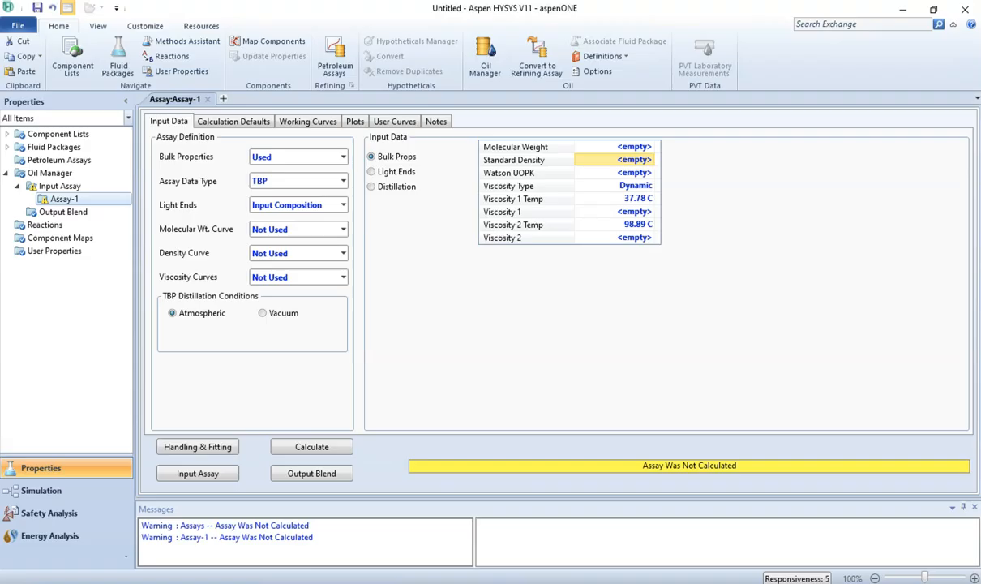
{"action": "left_click", "coordinate": [622, 162]}
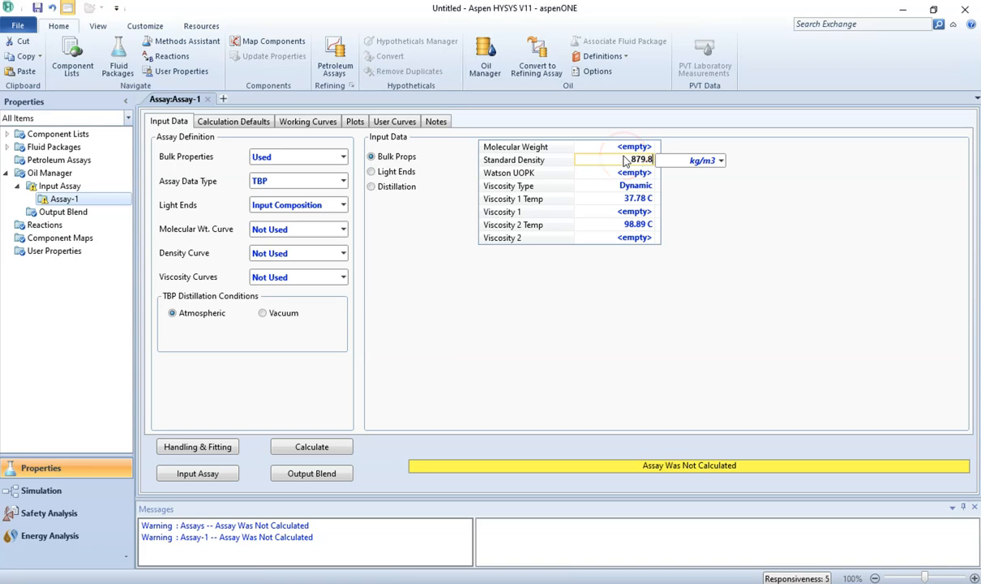
{"action": "left_click", "coordinate": [721, 161]}
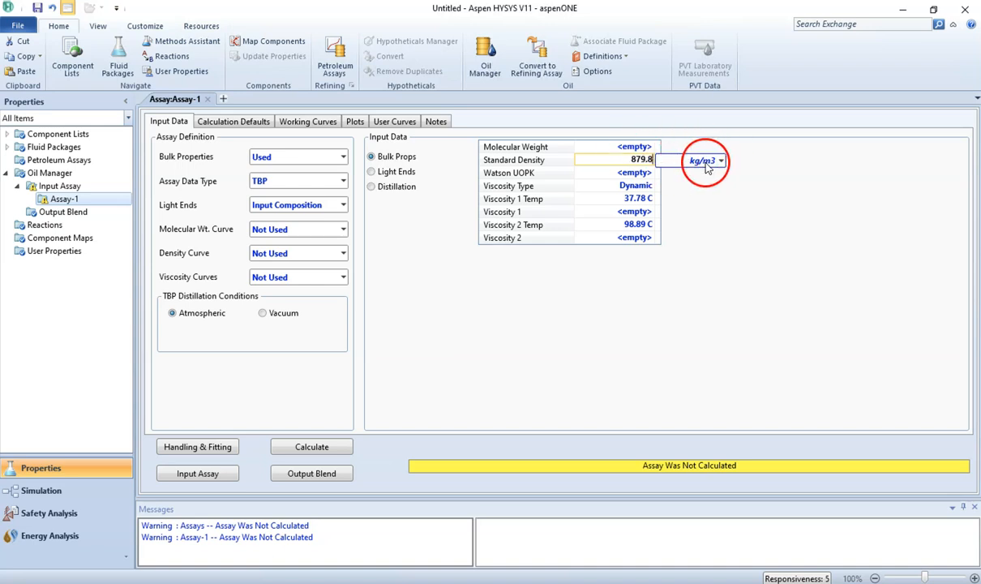
{"action": "left_click", "coordinate": [722, 164]}
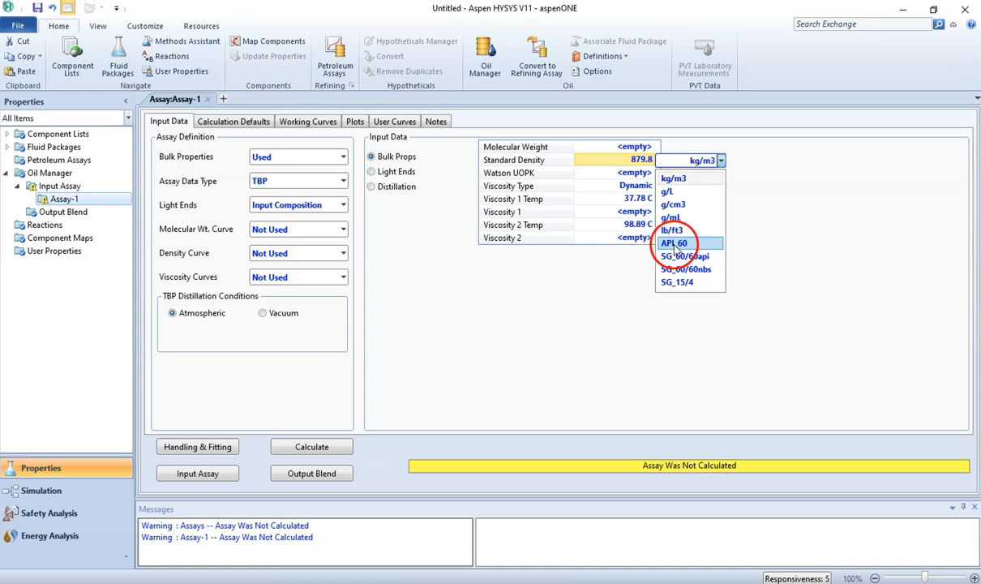
{"action": "left_click", "coordinate": [699, 180]}
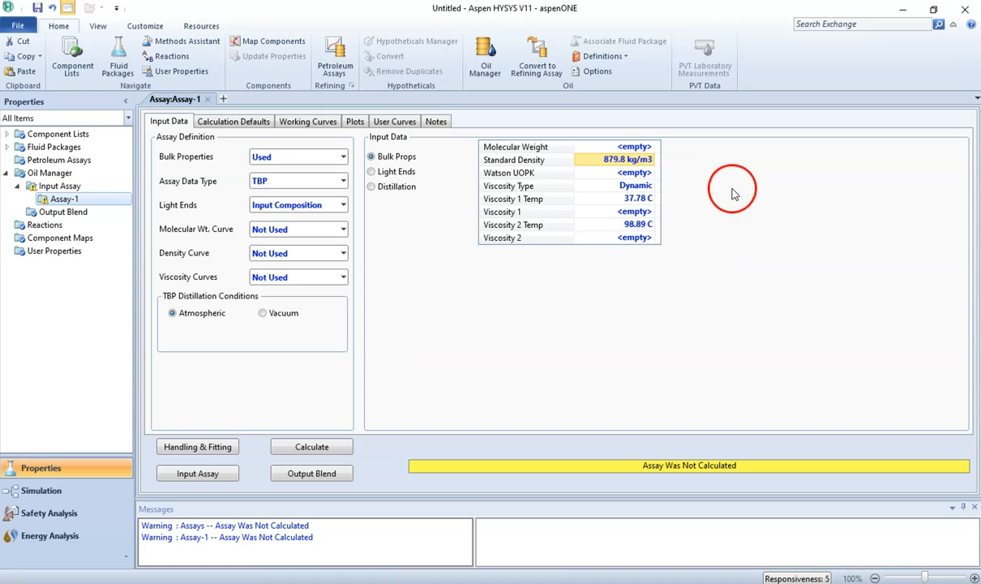
- Show the assay's light ends input, consult the light ends composition table in the workbook PDF and return to Aspen HYSYS
{"action": "left_click", "coordinate": [401, 172]}
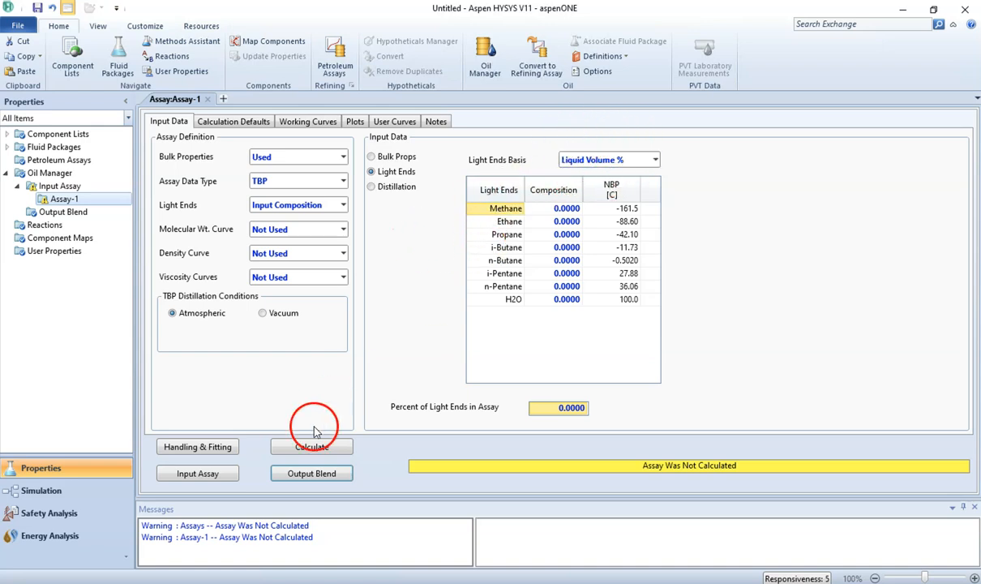
{"action": "mouse_move", "coordinate": [301, 577]}
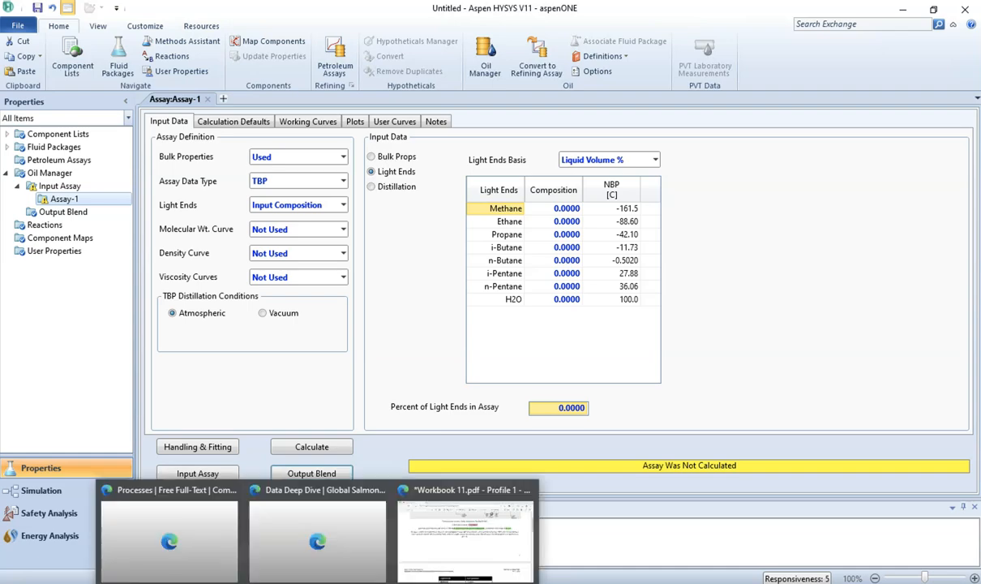
{"action": "left_click", "coordinate": [453, 531]}
{"action": "scroll", "coordinate": [453, 427], "scroll_direction": "down", "scroll_amount": 2}
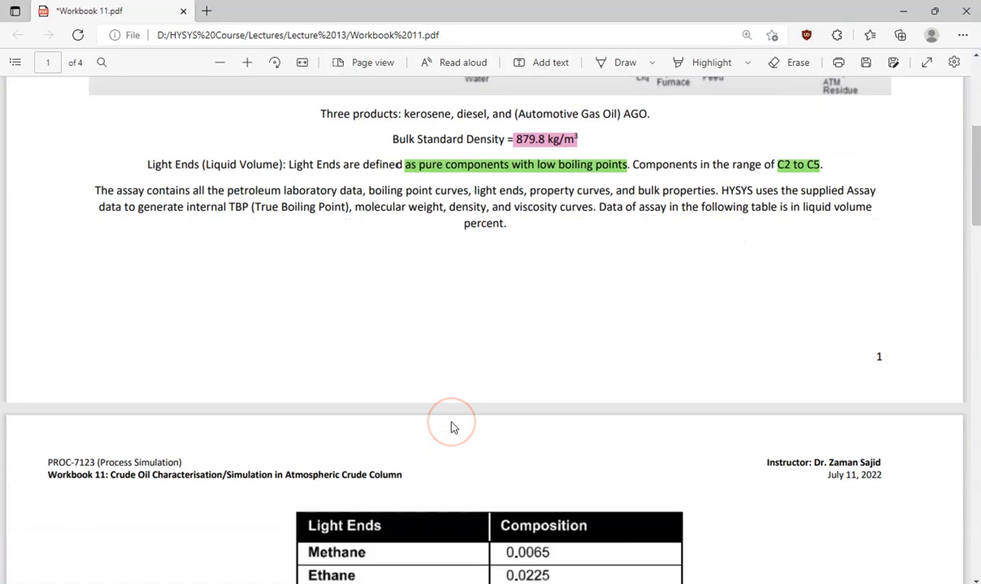
{"action": "scroll", "coordinate": [453, 427], "scroll_direction": "down", "scroll_amount": 3}
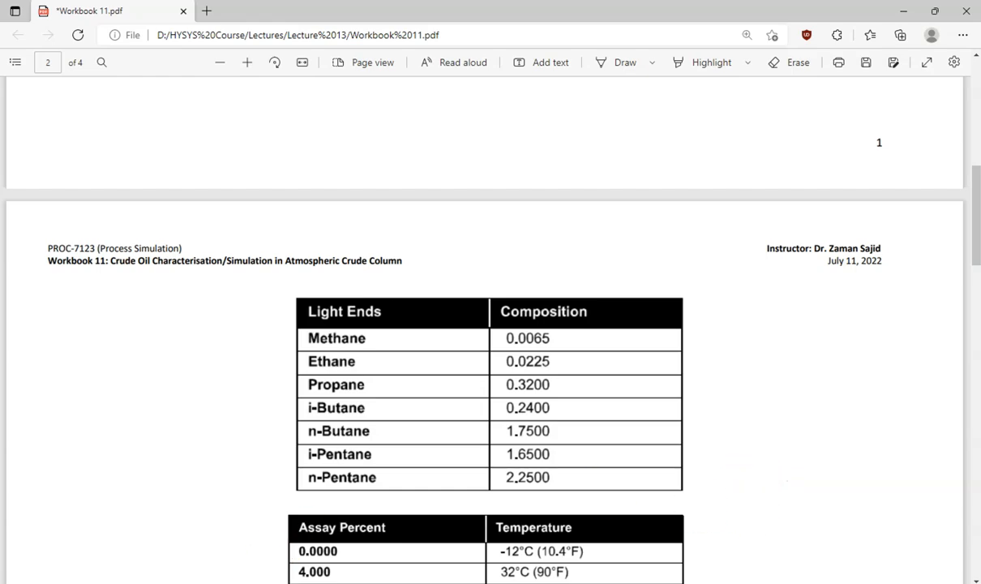
{"action": "key", "text": "alt+Tab"}
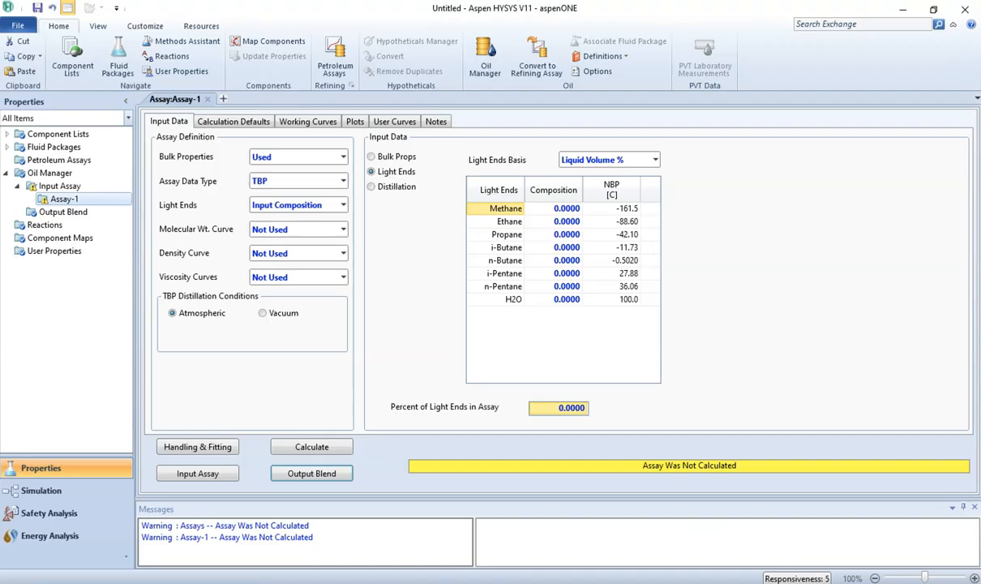
- Set the light ends compositions to 0.0065 for methane, 0.0225 for ethane, 0.3200 for propane and 0.2400 for i-Butane
{"action": "left_click", "coordinate": [573, 211]}
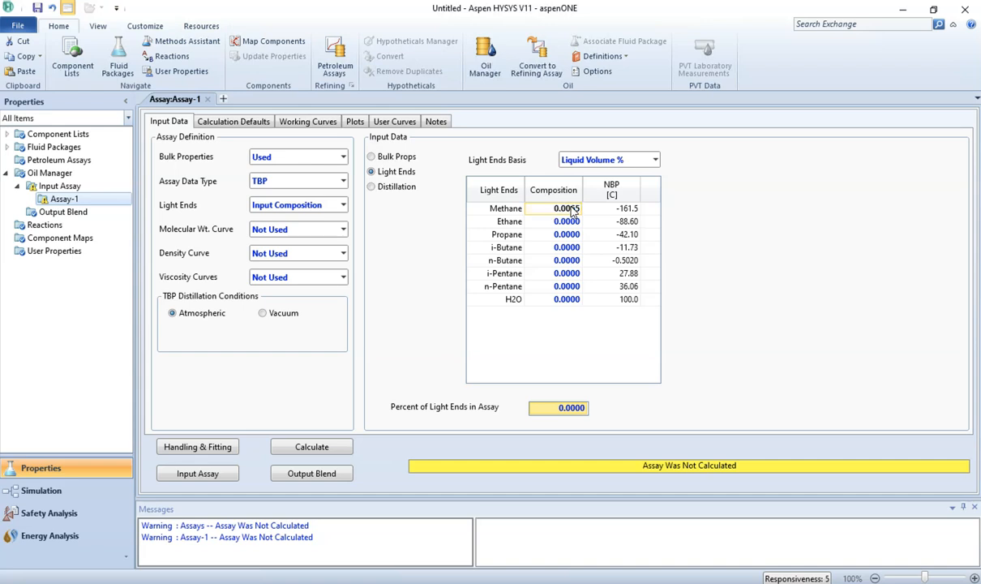
{"action": "type", "text": "0.0005"}
{"action": "key", "text": "Return"}
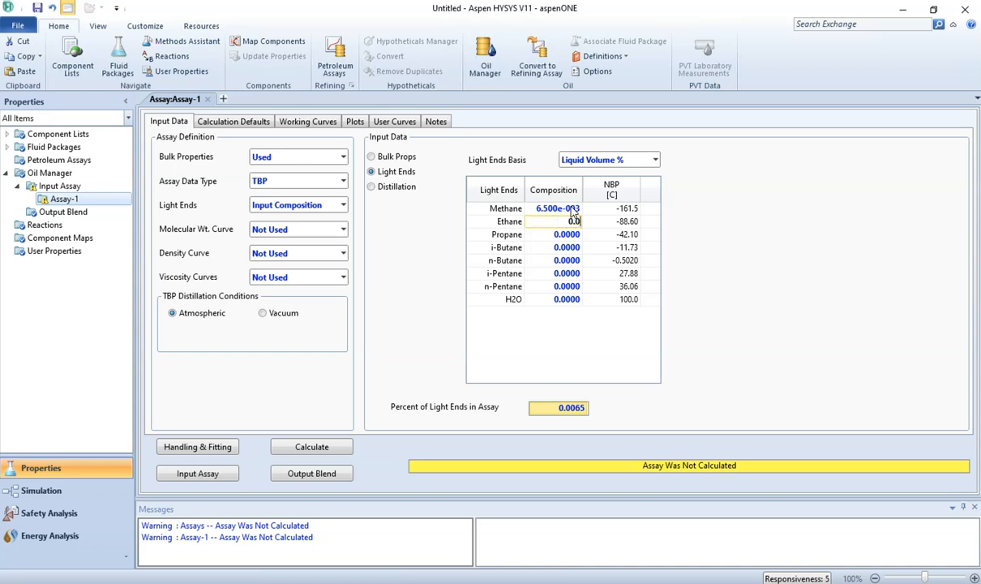
{"action": "type", "text": "0.0225"}
{"action": "key", "text": "Return"}
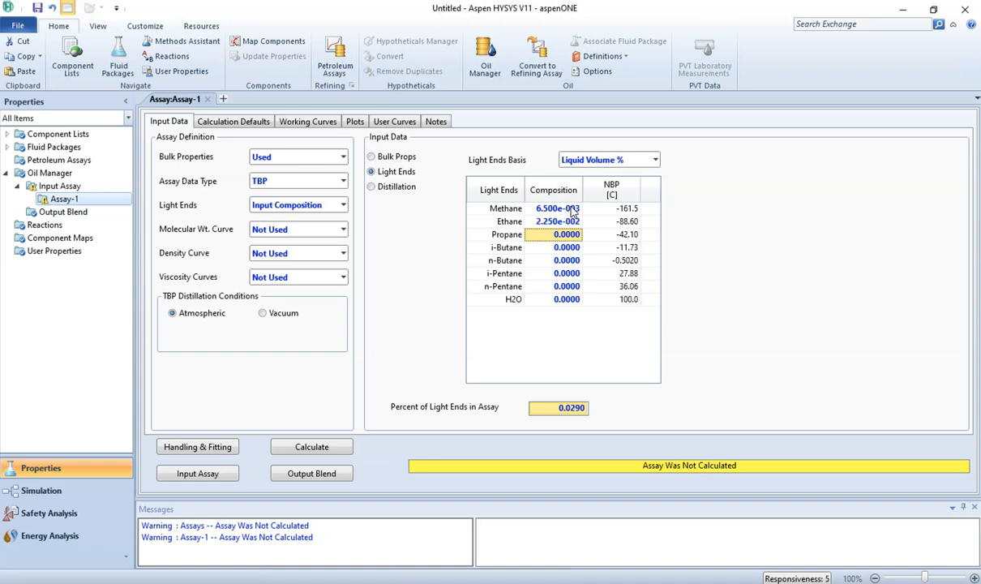
{"action": "type", "text": "0.3"}
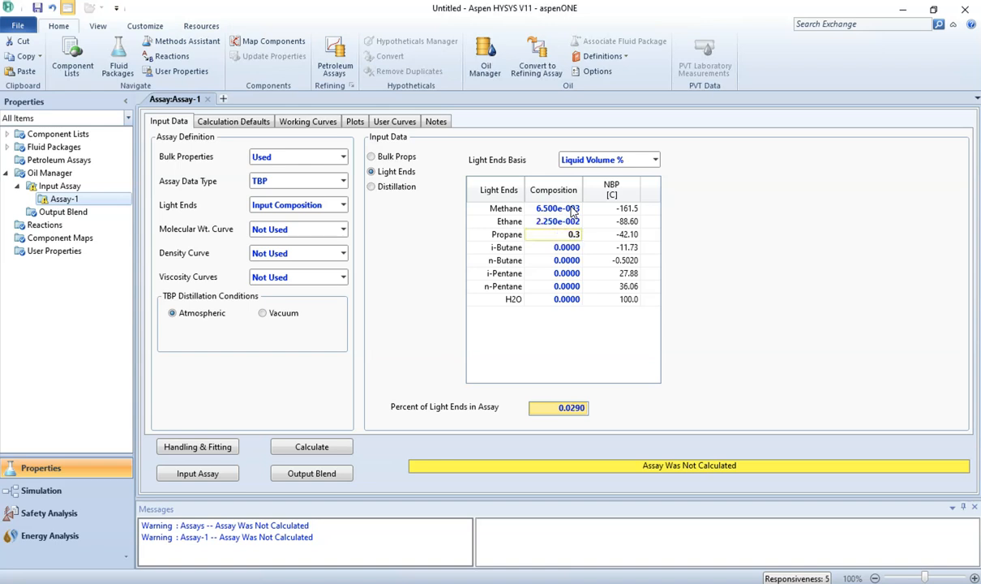
{"action": "type", "text": "200"}
{"action": "key", "text": "Return"}
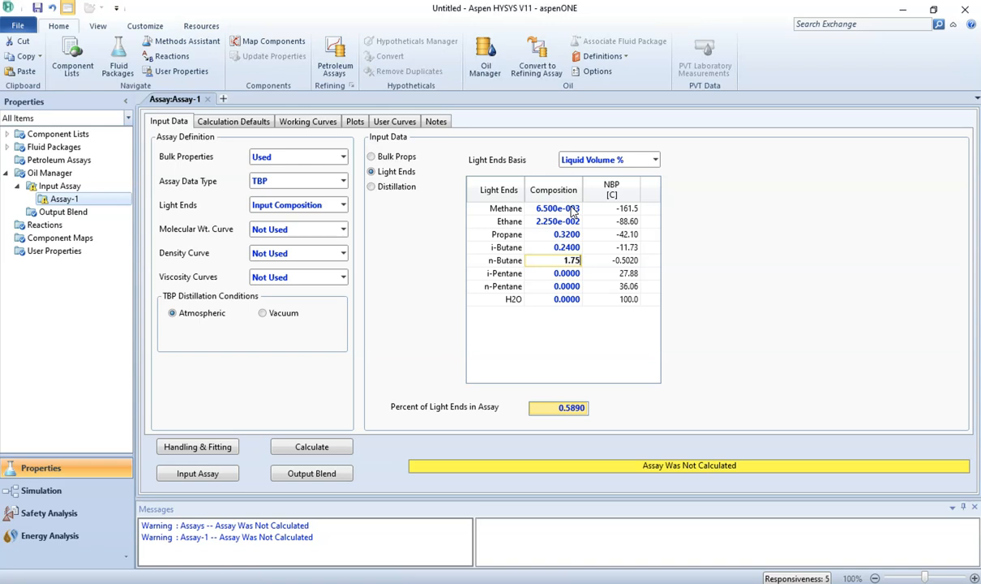
- Set the light ends compositions to 1.75 for n-Butane, 1.65 for i-Pentane and 2.25 for n-Pentane, checking them against the workbook PDF
{"action": "type", "text": "1.75"}
{"action": "key", "text": "Return"}
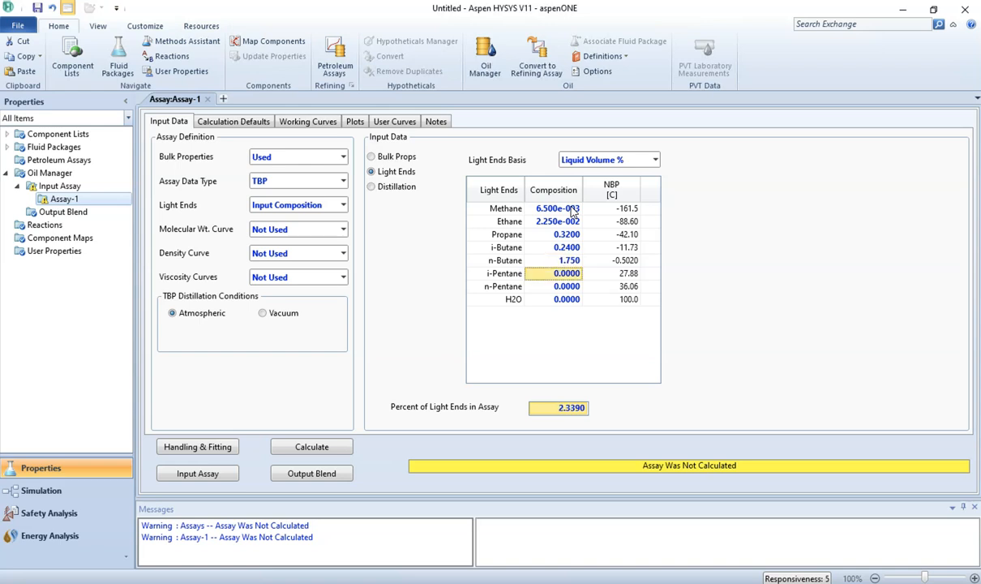
{"action": "type", "text": "1.65"}
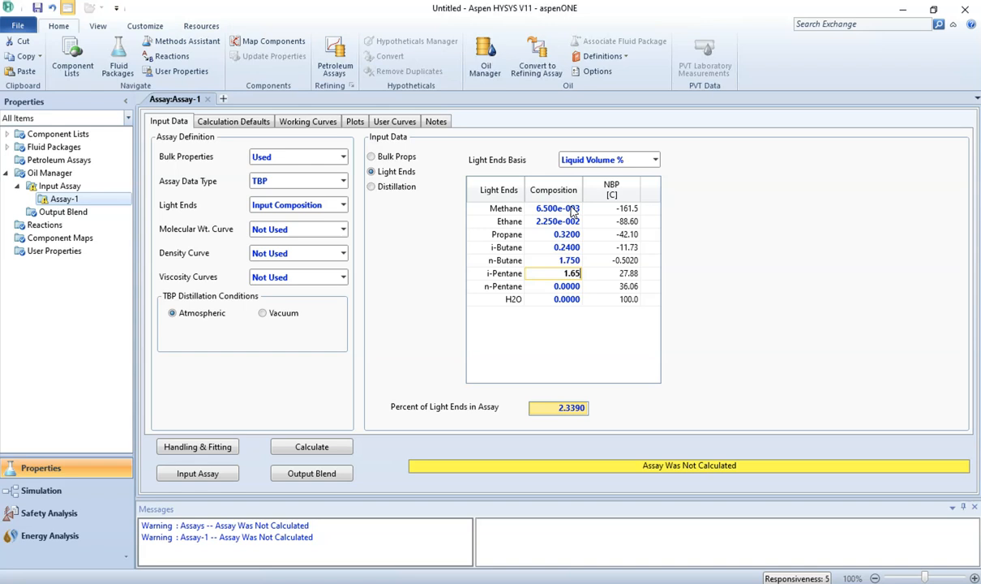
{"action": "key", "text": "Return"}
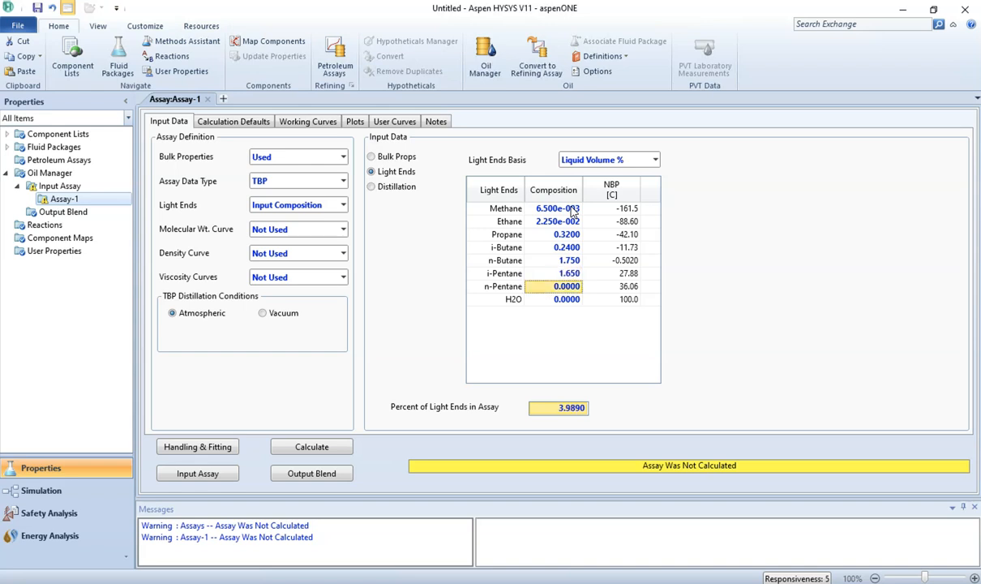
{"action": "type", "text": "2.25"}
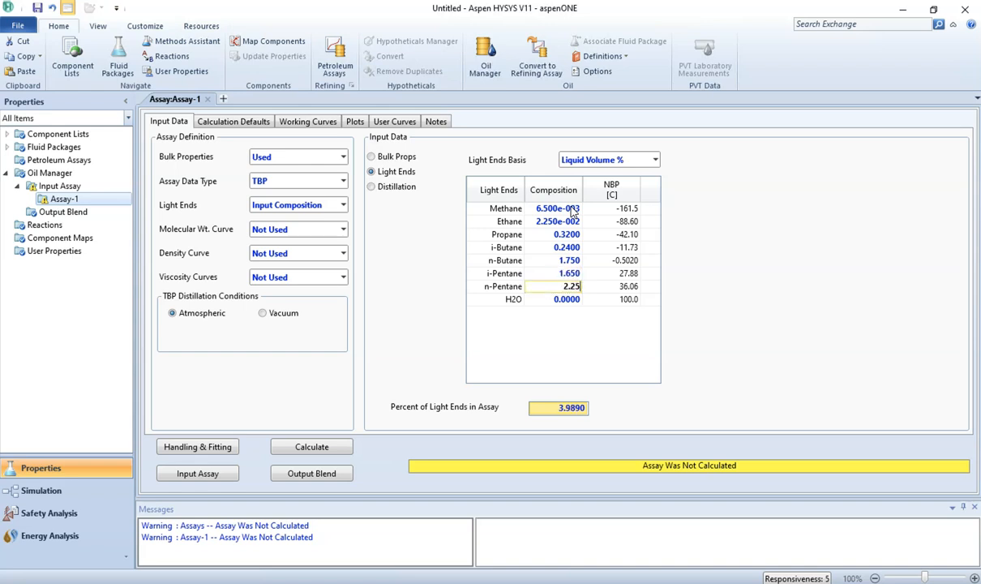
{"action": "key", "text": "Return"}
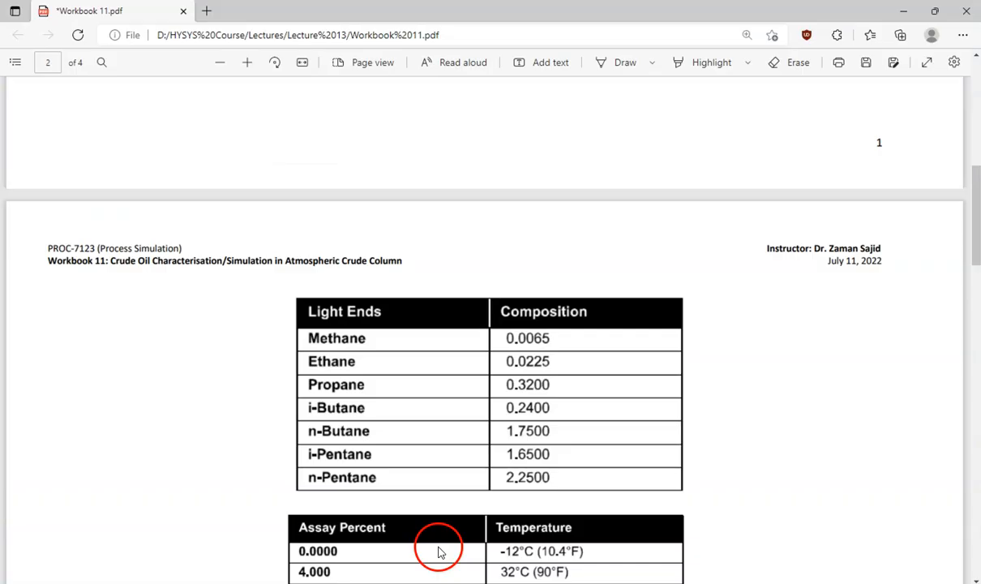
{"action": "left_click", "coordinate": [414, 519]}
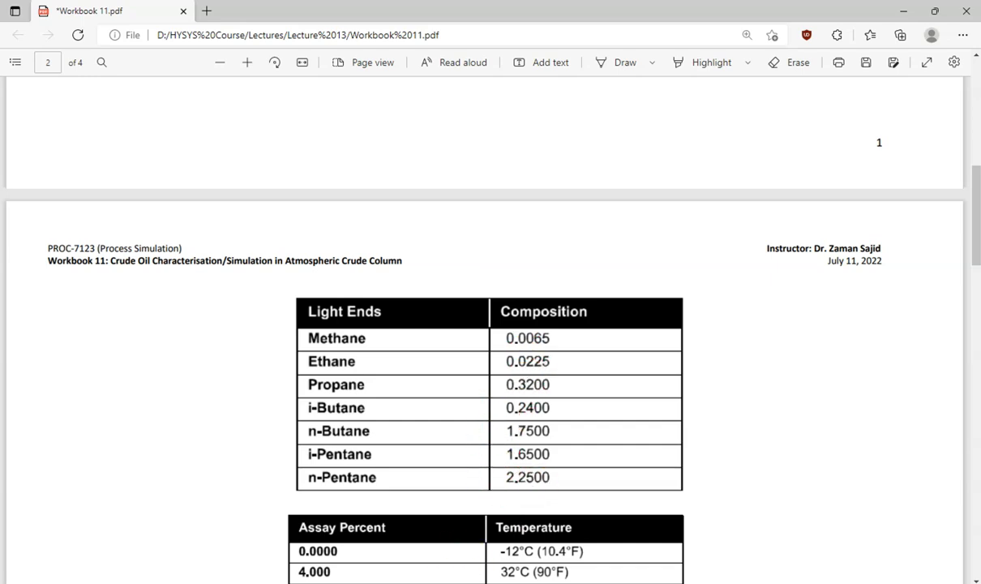
{"action": "left_click", "coordinate": [510, 553]}
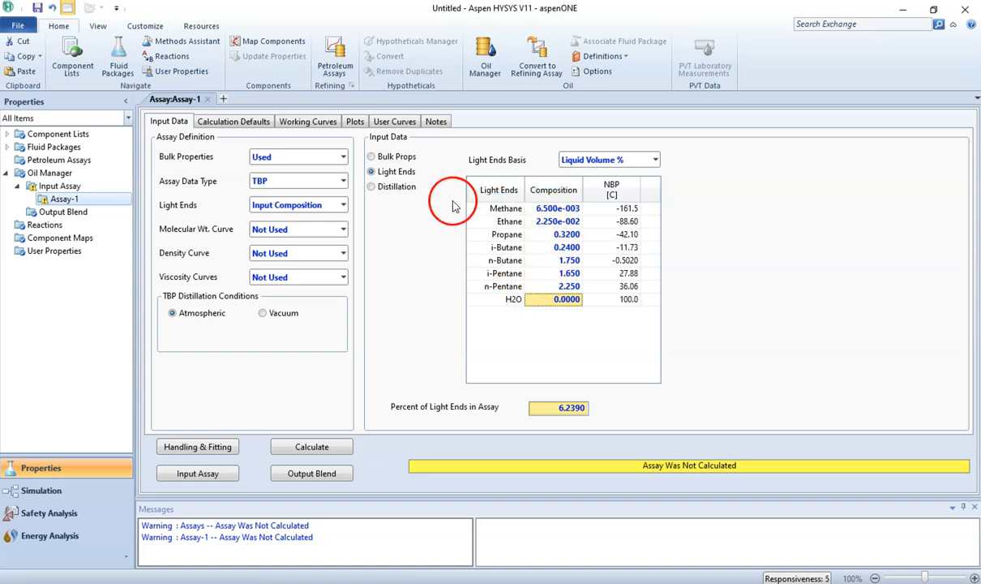
- Show the assay's distillation input and switch to the workbook PDF to consult the assay percent and temperature table
{"action": "left_click", "coordinate": [391, 188]}
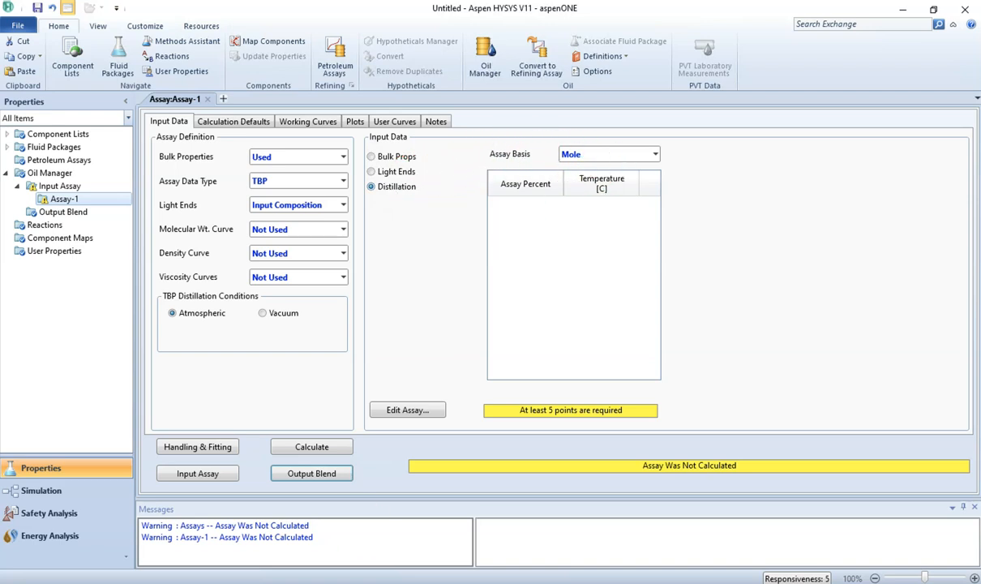
{"action": "mouse_move", "coordinate": [350, 573]}
{"action": "left_click", "coordinate": [428, 518]}
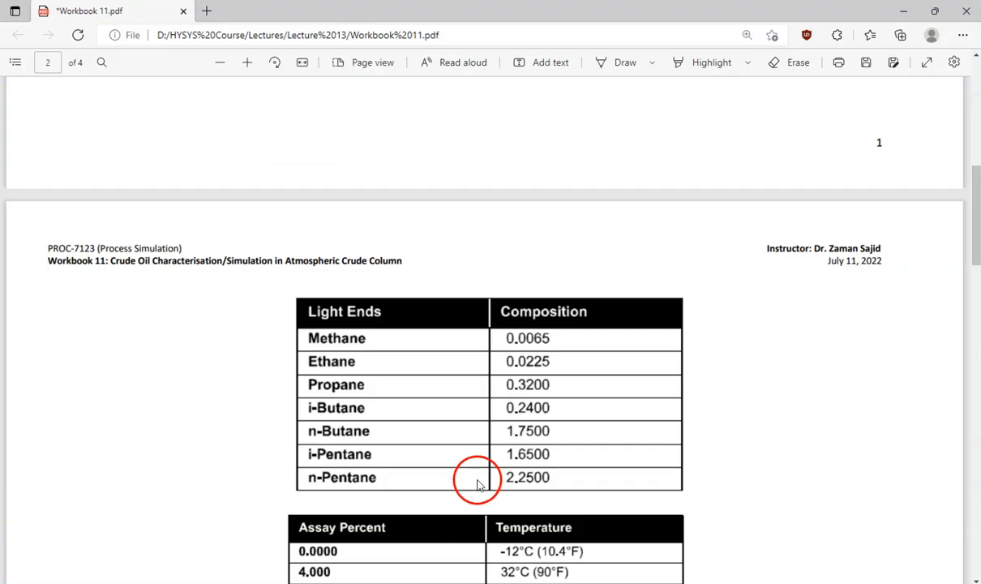
{"action": "scroll", "coordinate": [482, 476], "scroll_direction": "up", "scroll_amount": 1}
{"action": "scroll", "coordinate": [482, 477], "scroll_direction": "down", "scroll_amount": 3}
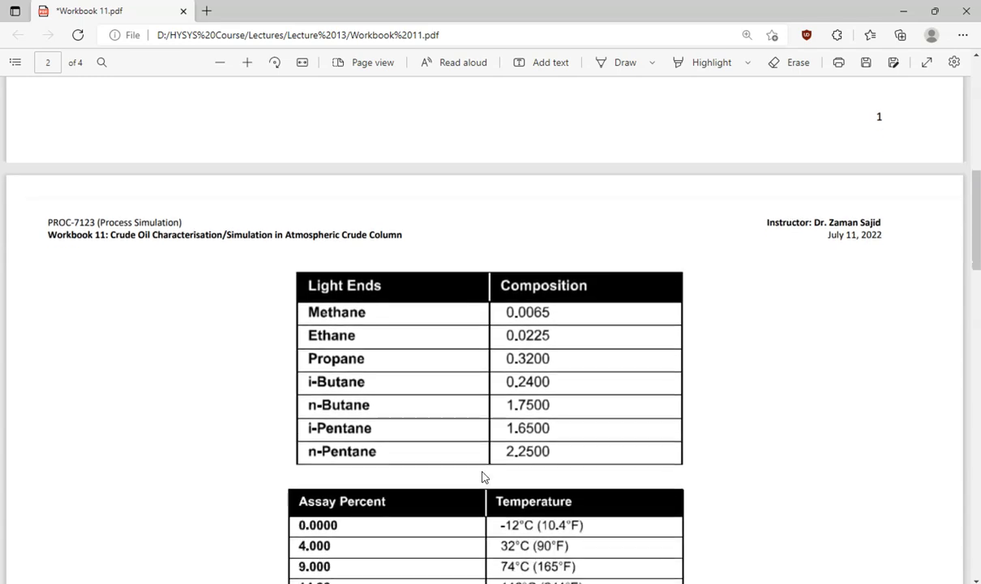
{"action": "scroll", "coordinate": [482, 477], "scroll_direction": "down", "scroll_amount": 4}
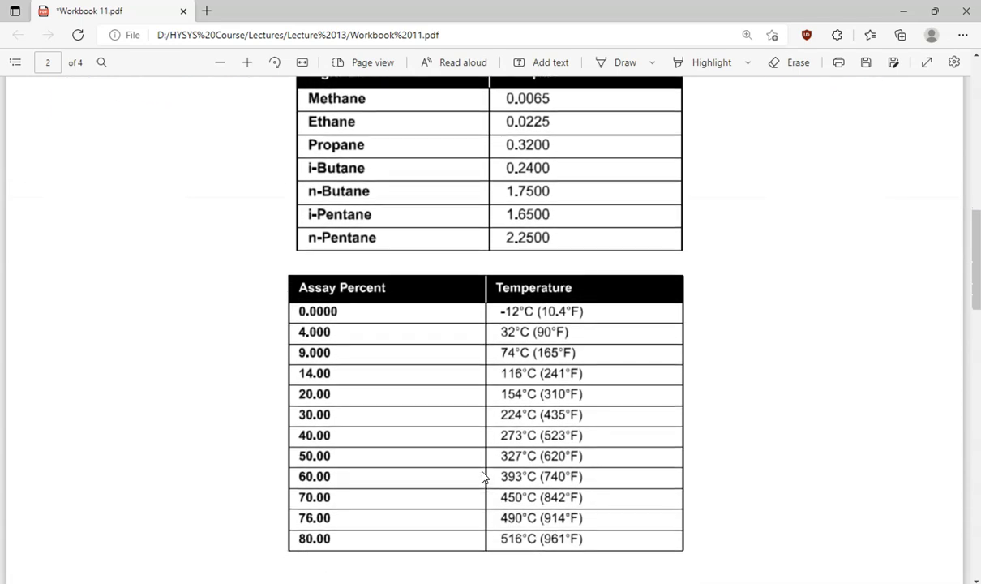
- Highlight the words "liquid volume percent" in yellow in the workbook's assay description
{"action": "scroll", "coordinate": [413, 284], "scroll_direction": "up", "scroll_amount": 10}
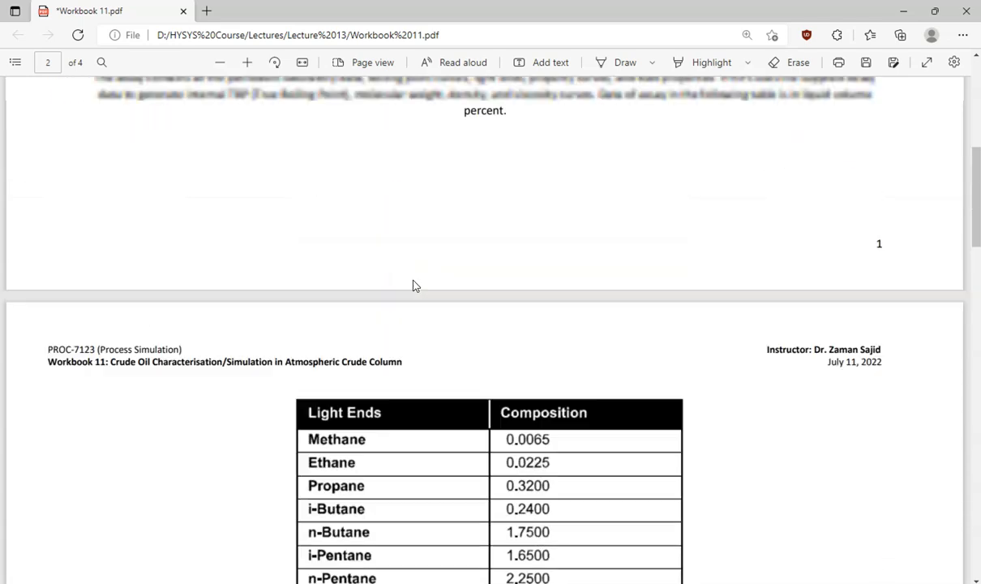
{"action": "left_click_drag", "start_coordinate": [803, 246], "coordinate": [503, 258]}
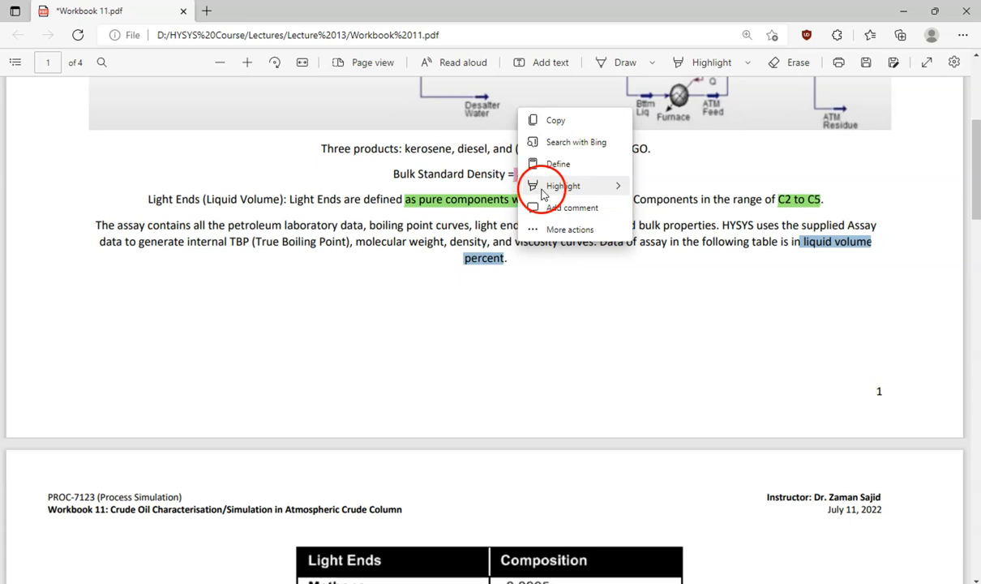
{"action": "left_click", "coordinate": [647, 192]}
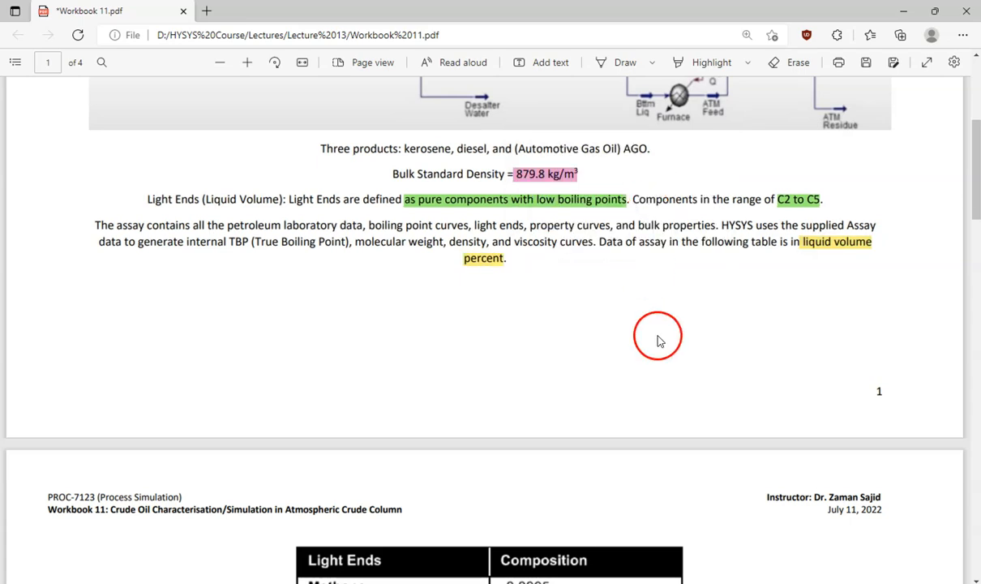
- Look over the distillation table in the PDF, return to Aspen HYSYS and set the distillation assay basis to Liquid Volume
{"action": "scroll", "coordinate": [445, 489], "scroll_direction": "up", "scroll_amount": 2}
{"action": "scroll", "coordinate": [444, 488], "scroll_direction": "down", "scroll_amount": 8}
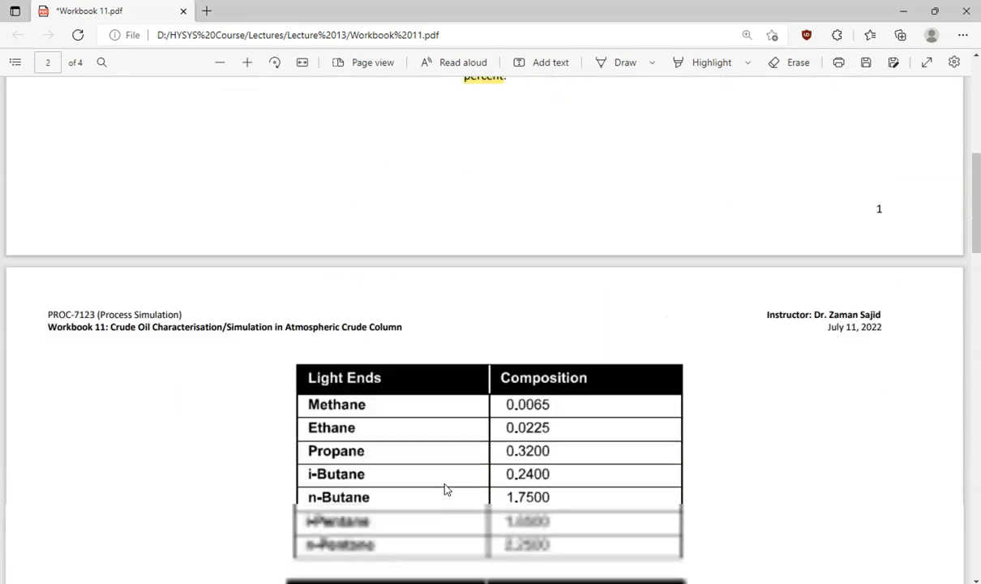
{"action": "scroll", "coordinate": [444, 489], "scroll_direction": "down", "scroll_amount": 1}
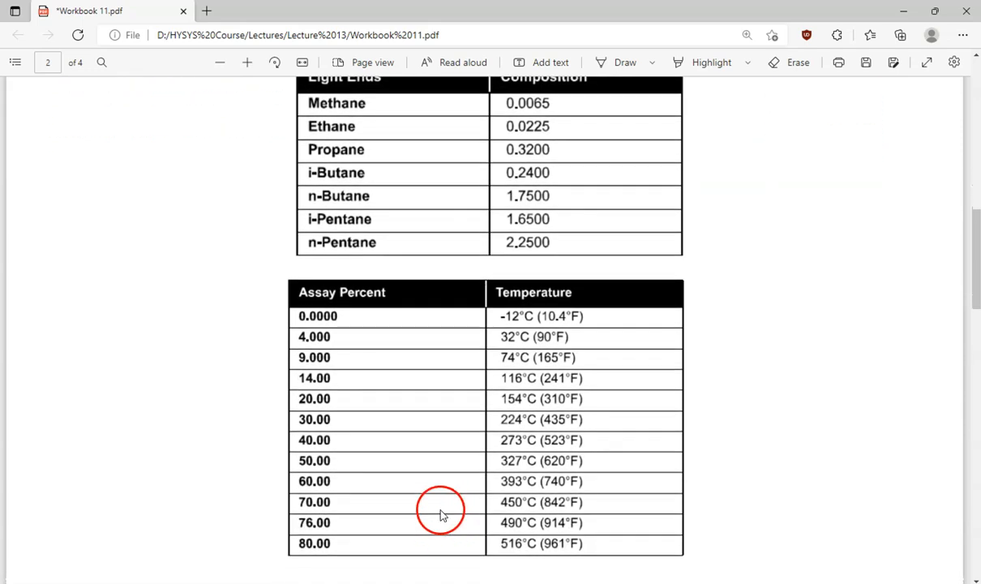
{"action": "key", "text": "alt+Tab"}
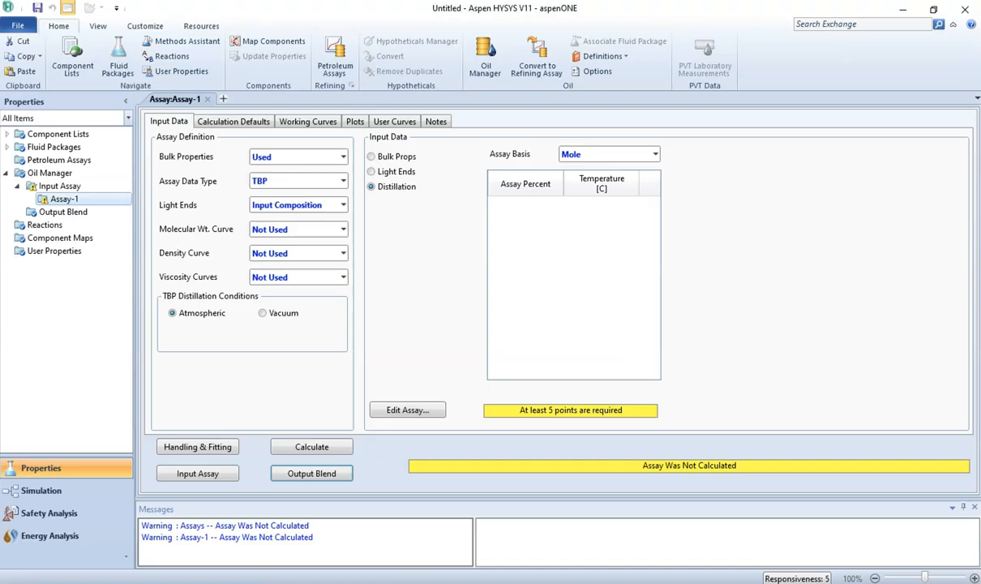
{"action": "left_click", "coordinate": [655, 154]}
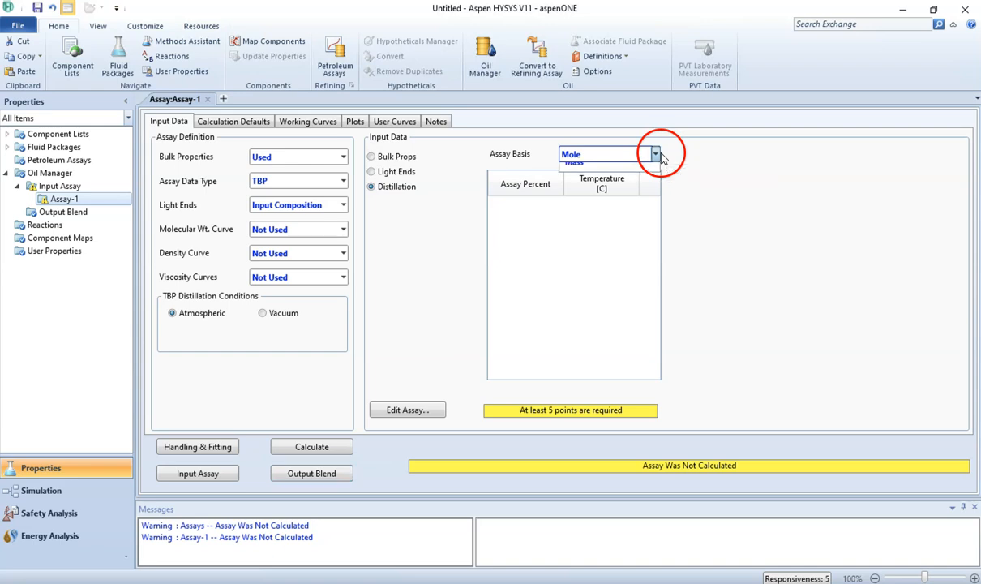
{"action": "left_click", "coordinate": [625, 173]}
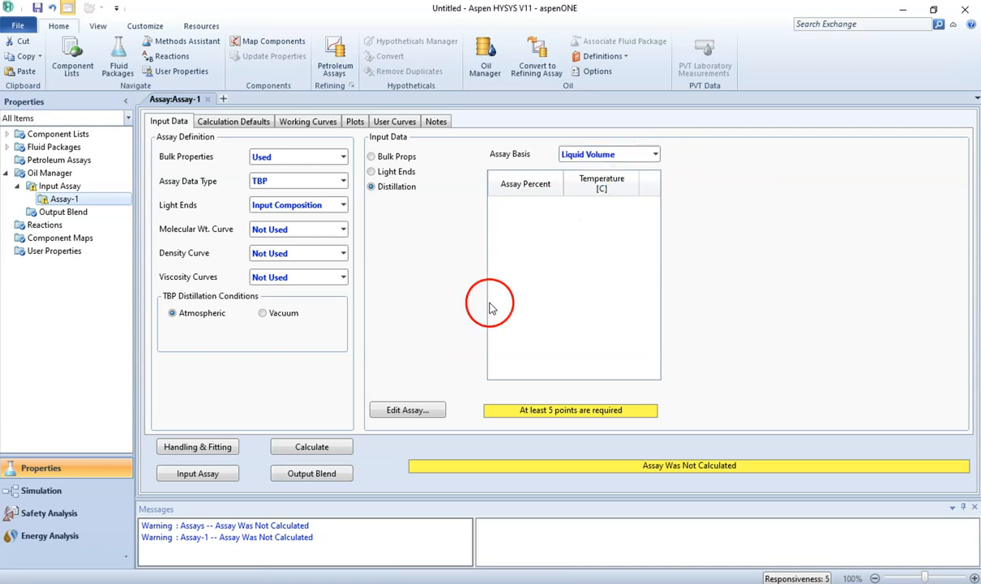
- Open the assay's distillation data for editing, consult the workbook PDF and add 12 data points to the Assay Input Table
{"action": "left_click", "coordinate": [417, 410]}
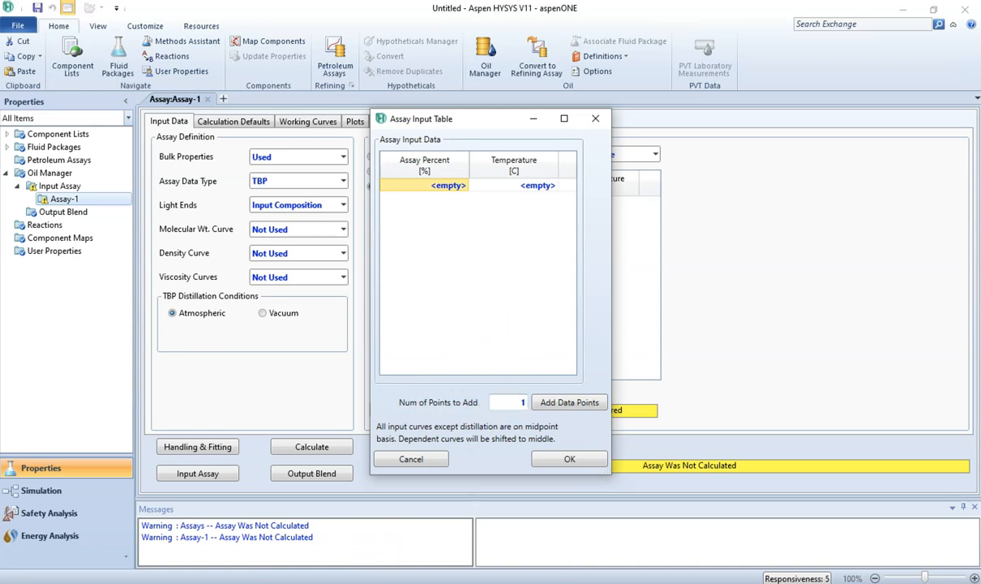
{"action": "left_click", "coordinate": [418, 535]}
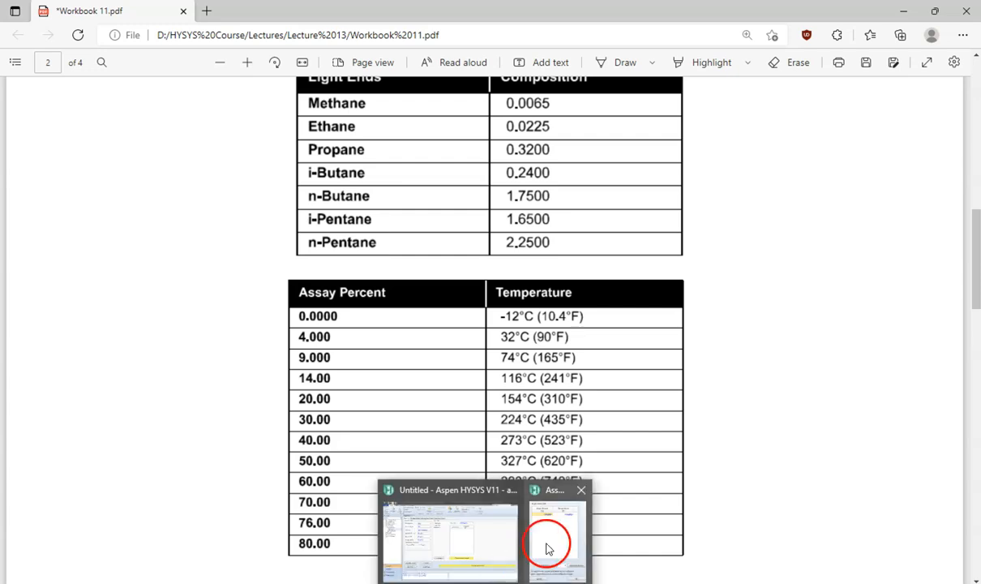
{"action": "left_click", "coordinate": [540, 530]}
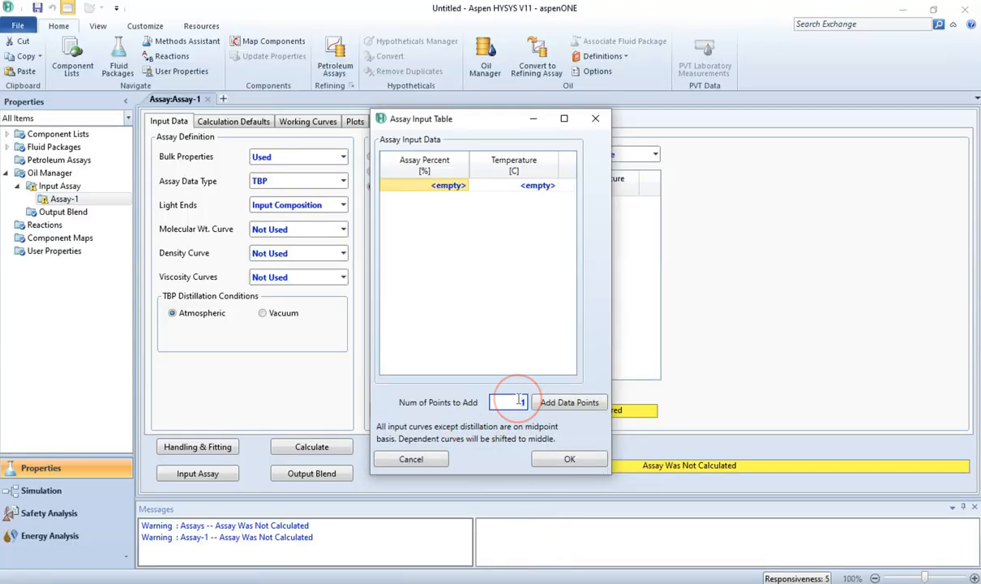
{"action": "left_click", "coordinate": [564, 404]}
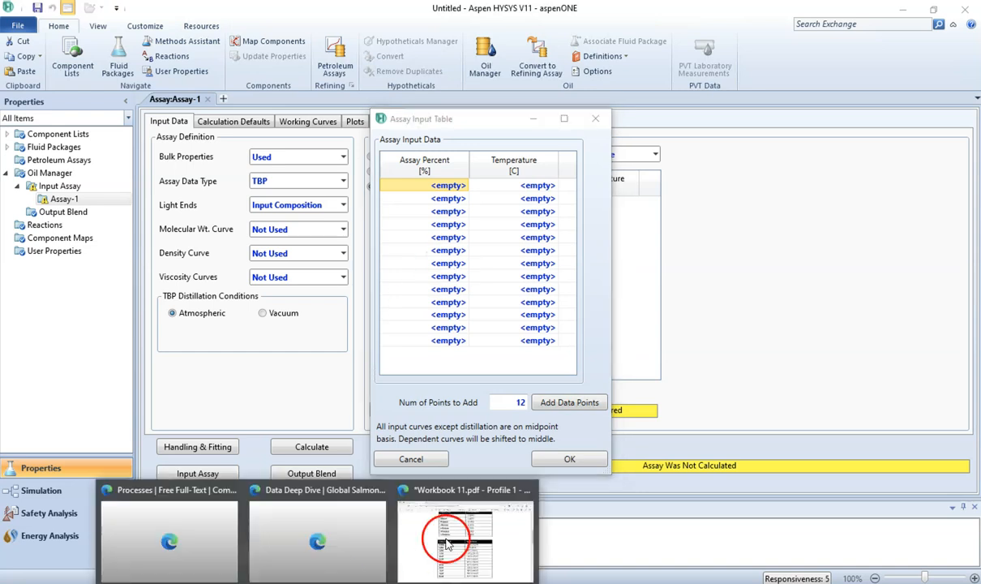
- Recheck the workbook PDF and, back in HYSYS, set the assay percents to 0, 4, 9, 14, 20, 30, 40, 50, 60, 70, 76 and 80
{"action": "left_click", "coordinate": [448, 534]}
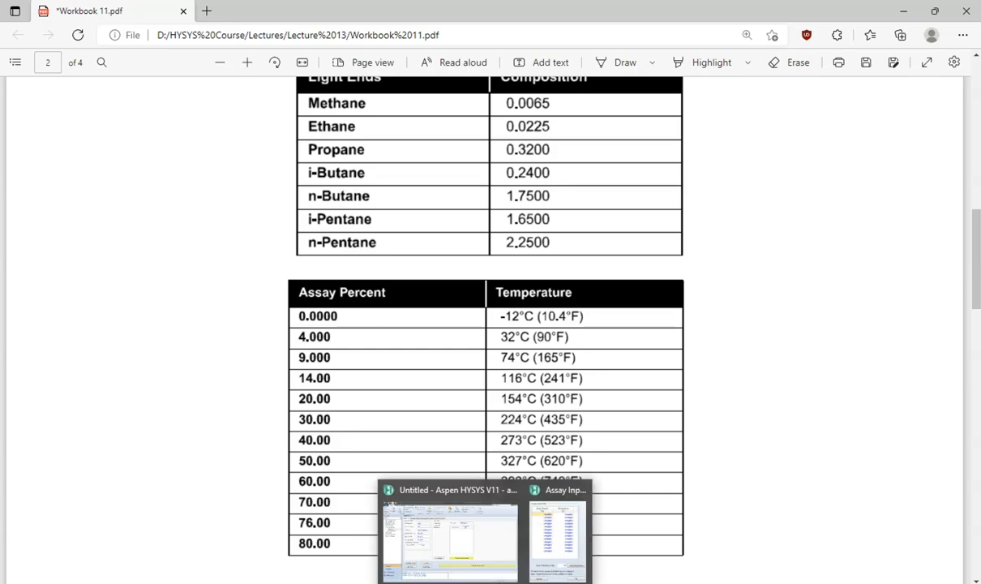
{"action": "left_click", "coordinate": [536, 542]}
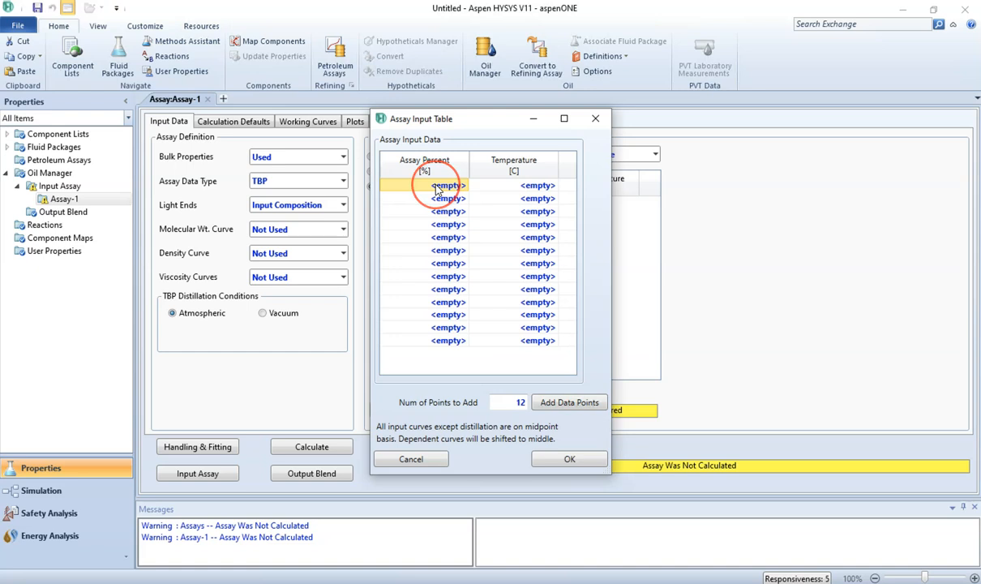
{"action": "type", "text": "0"}
{"action": "key", "text": "Return"}
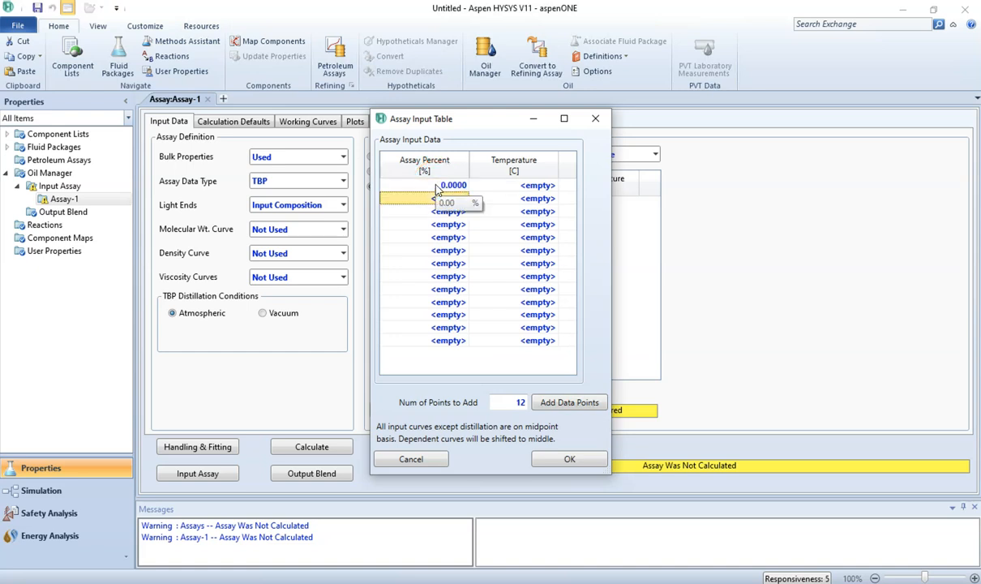
{"action": "type", "text": "4"}
{"action": "key", "text": "Return"}
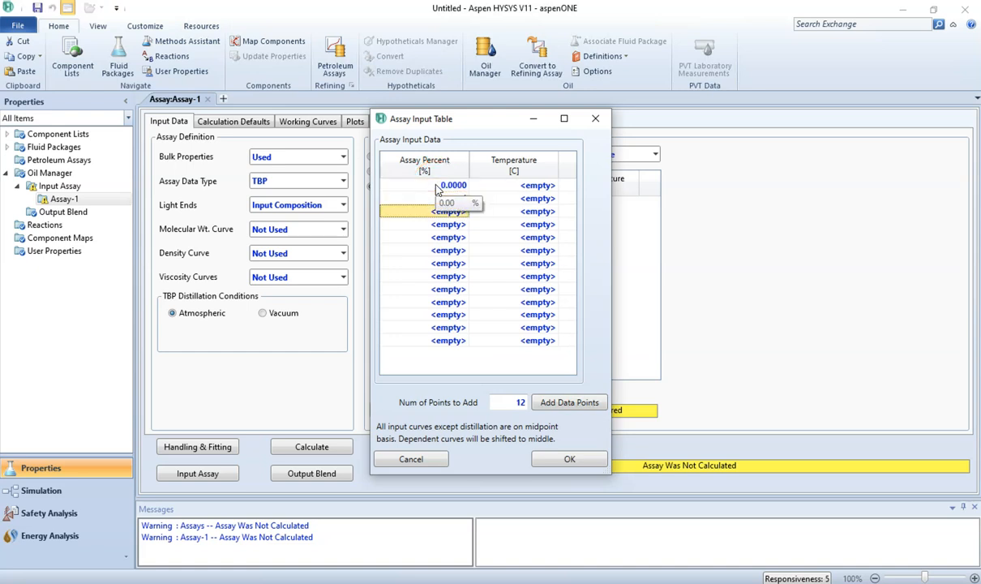
{"action": "type", "text": "9.000 14.00 20.00 30.00 40.00 50.00 60.00 "}
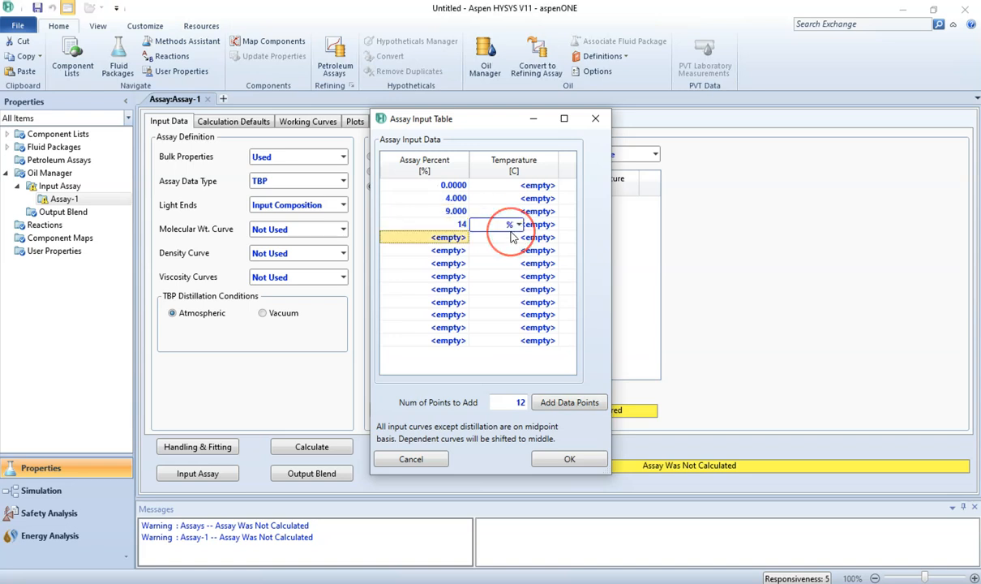
{"action": "type", "text": "70.00 76.00 80"}
- Set the matching temperatures to -12, 32, 74, 116, 154, 224, 273, 327, 393, 450, 490 and 516 °C and accept the input table
{"action": "left_click", "coordinate": [535, 185]}
{"action": "type", "text": "-12 32 24 116 154 224 273 327 393 "}
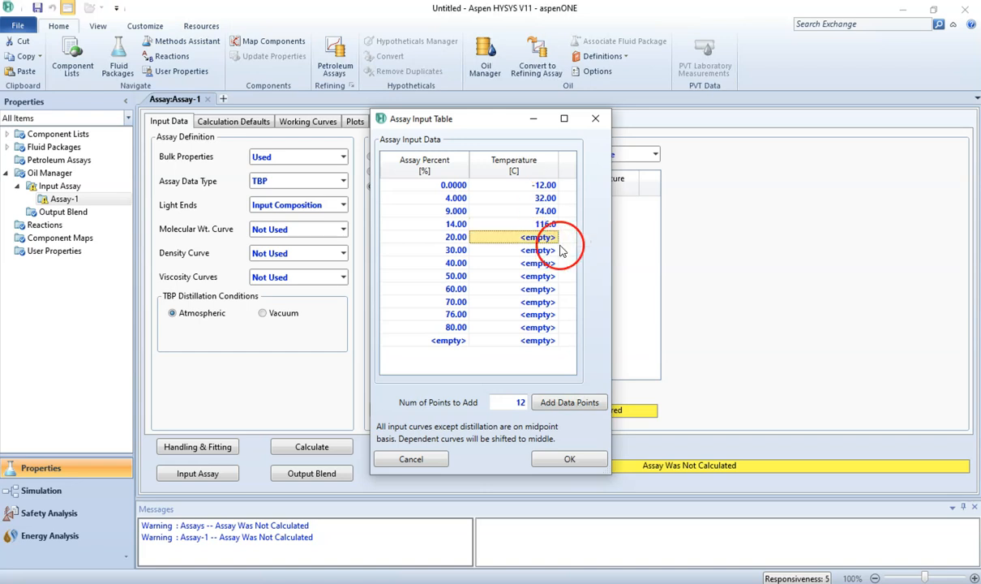
{"action": "type", "text": "450 490 516"}
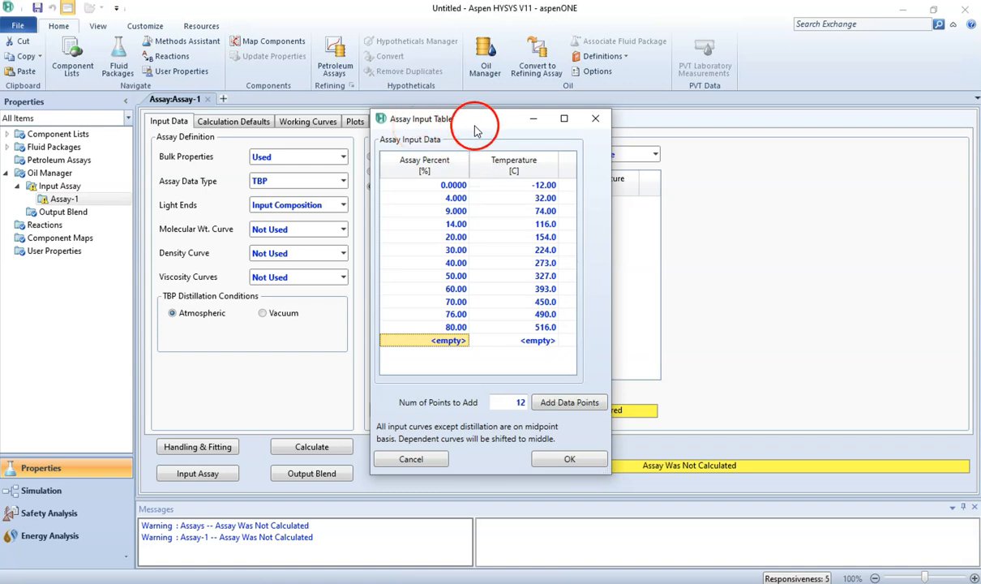
{"action": "left_click", "coordinate": [566, 467]}
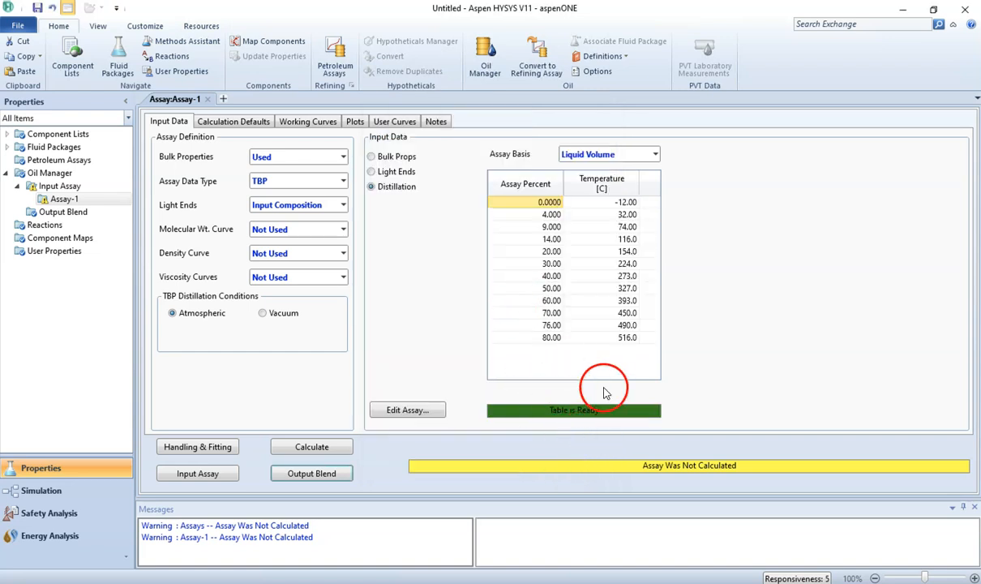
- Review the assay's calculation defaults, calculate the assay and examine its working curves
{"action": "left_click", "coordinate": [244, 122]}
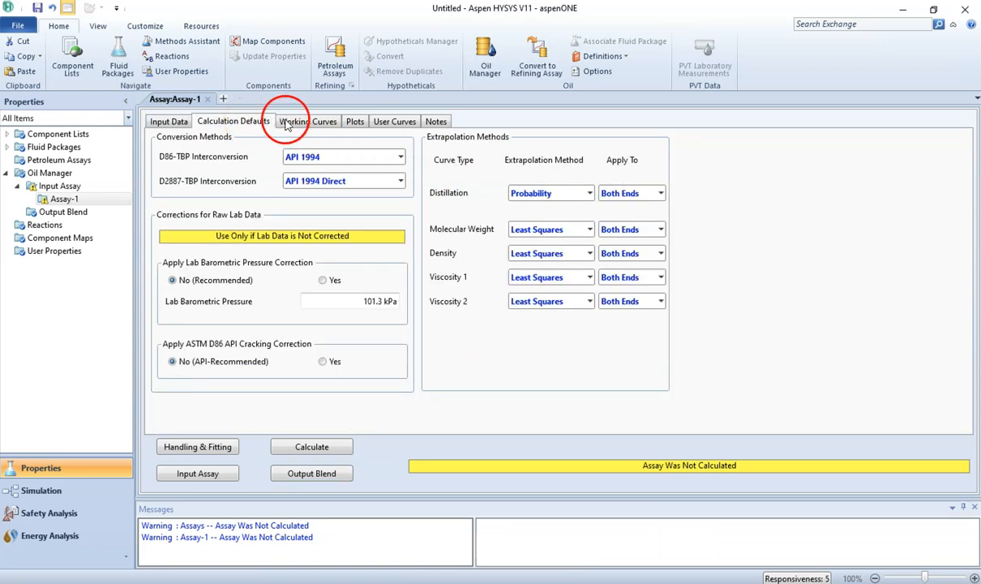
{"action": "left_click", "coordinate": [305, 123]}
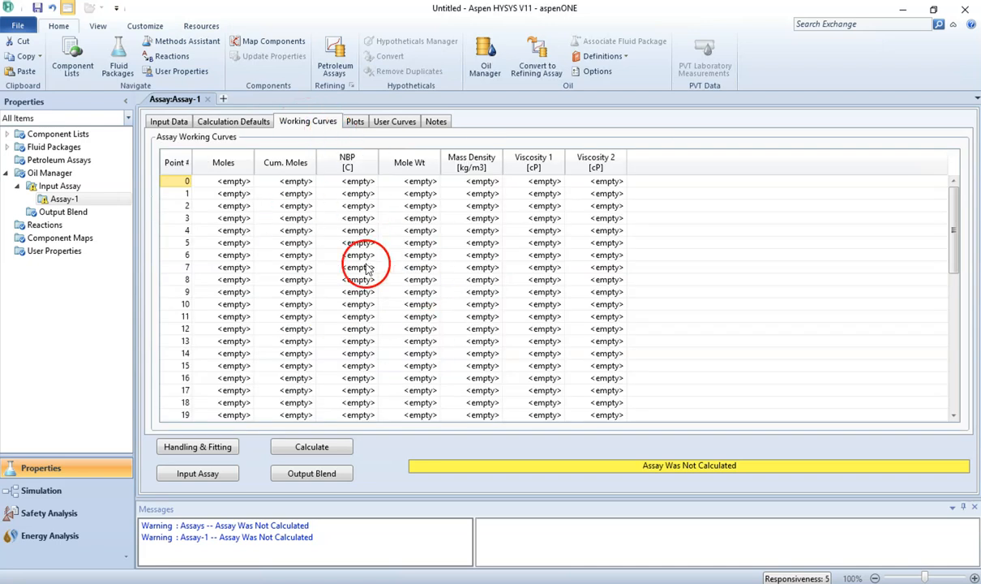
{"action": "left_click", "coordinate": [312, 449]}
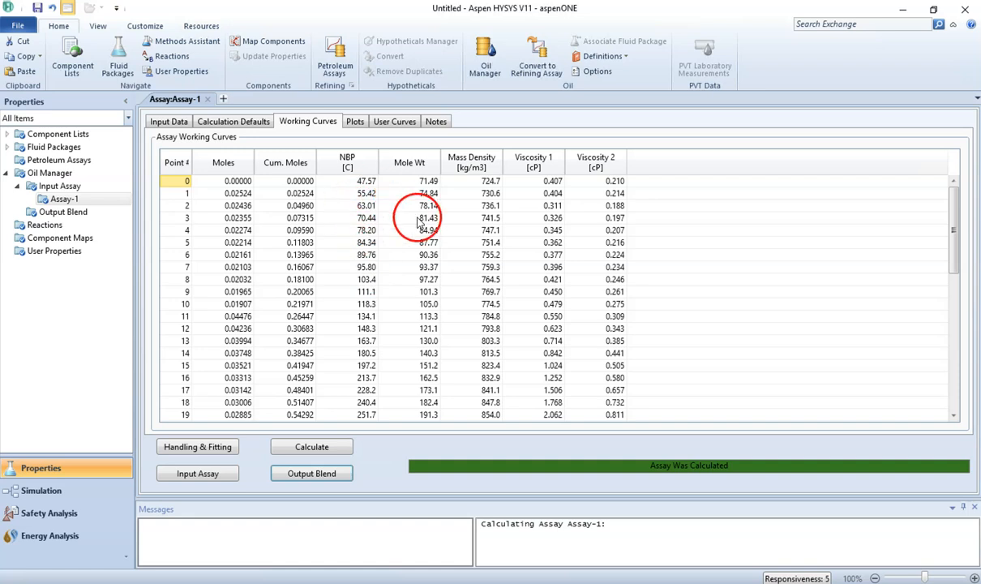
{"action": "left_click", "coordinate": [318, 446]}
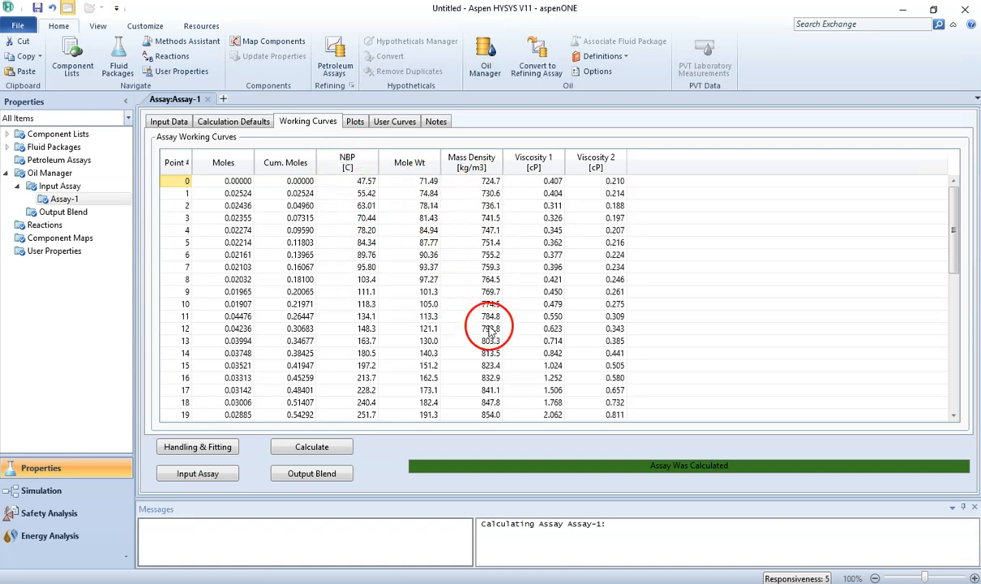
{"action": "mouse_move", "coordinate": [361, 213]}
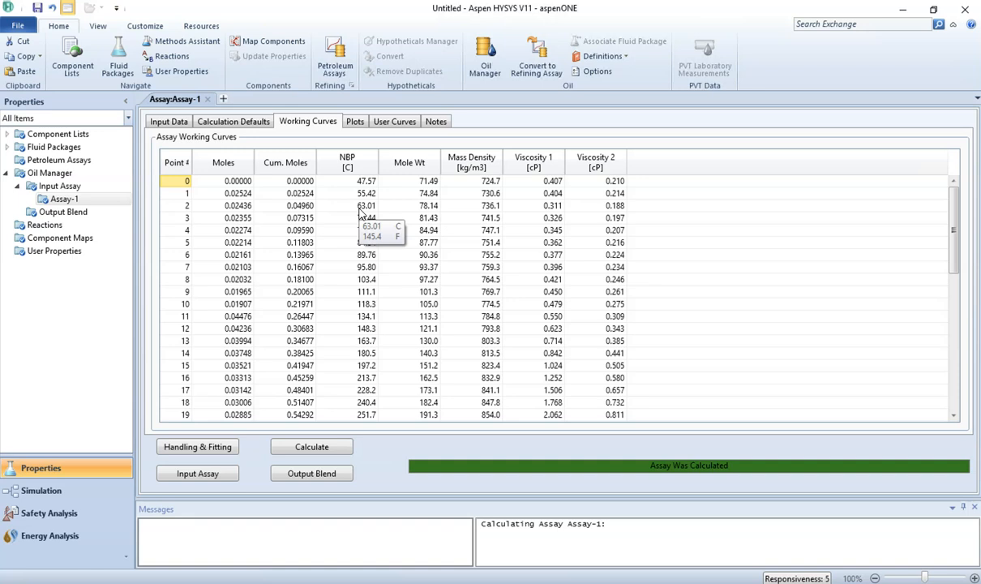
- Create an output blend in the Oil Manager and add Assay-1 to its oils
{"action": "left_click", "coordinate": [49, 212]}
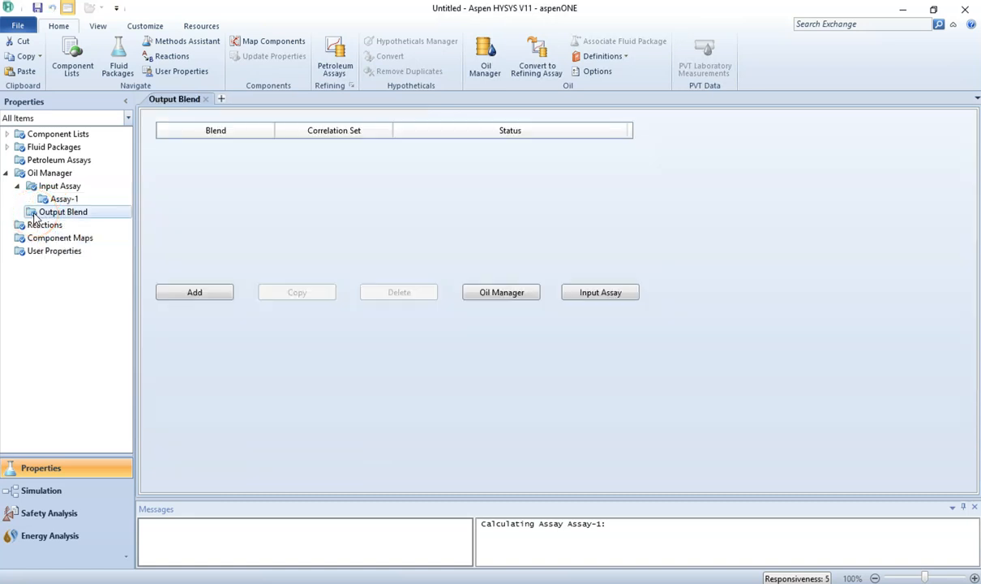
{"action": "left_click", "coordinate": [172, 296]}
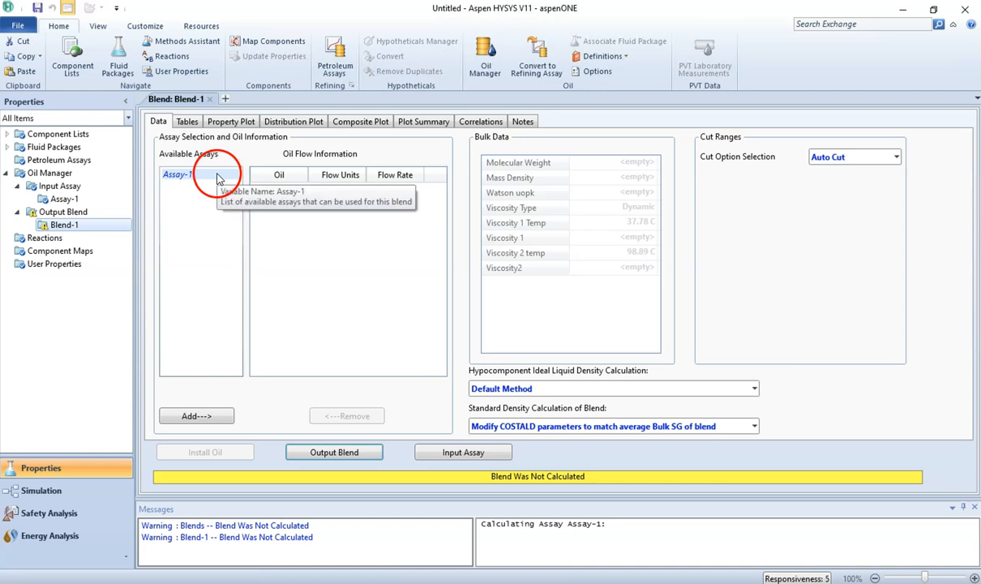
{"action": "left_click", "coordinate": [198, 412]}
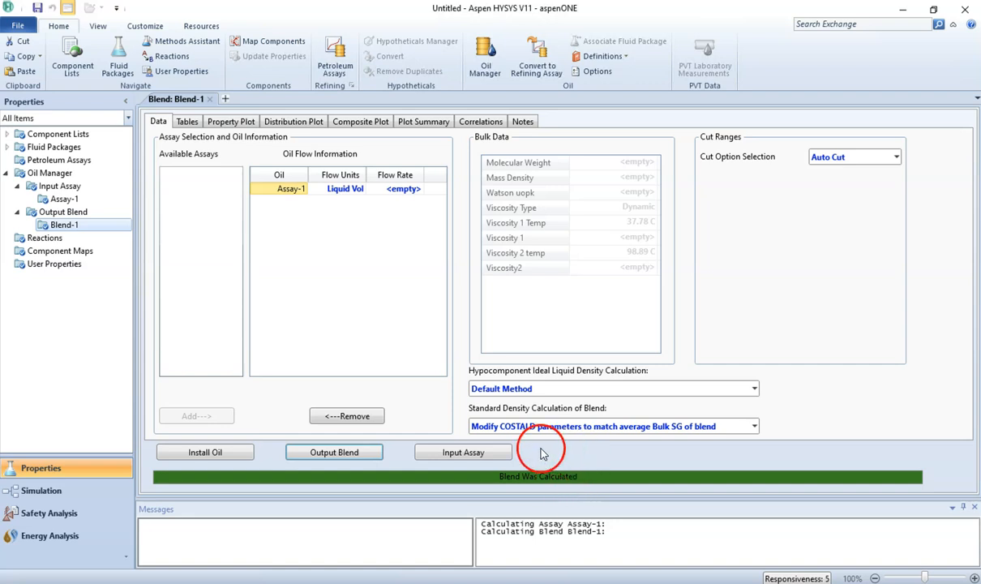
- Examine the blend's component physical properties table from the lightest to the heaviest hypocomponent
{"action": "left_click", "coordinate": [188, 122]}
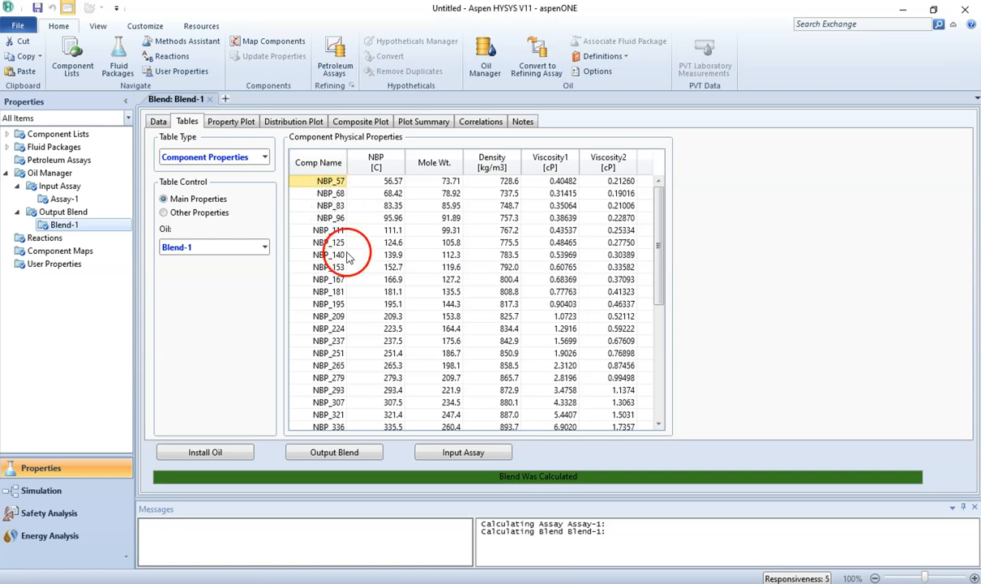
{"action": "left_click_drag", "start_coordinate": [660, 239], "coordinate": [660, 376]}
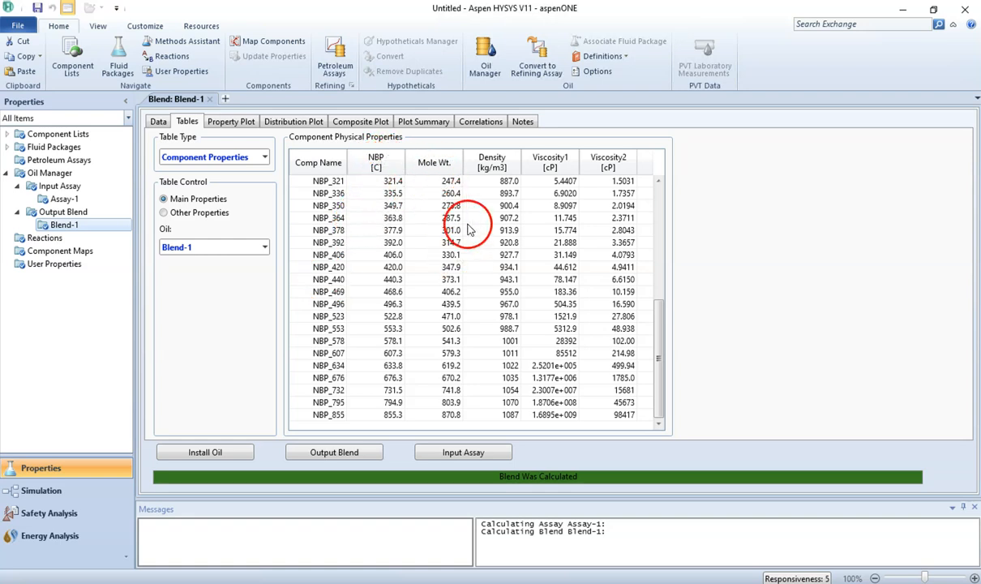
{"action": "left_click_drag", "start_coordinate": [659, 379], "coordinate": [668, 189]}
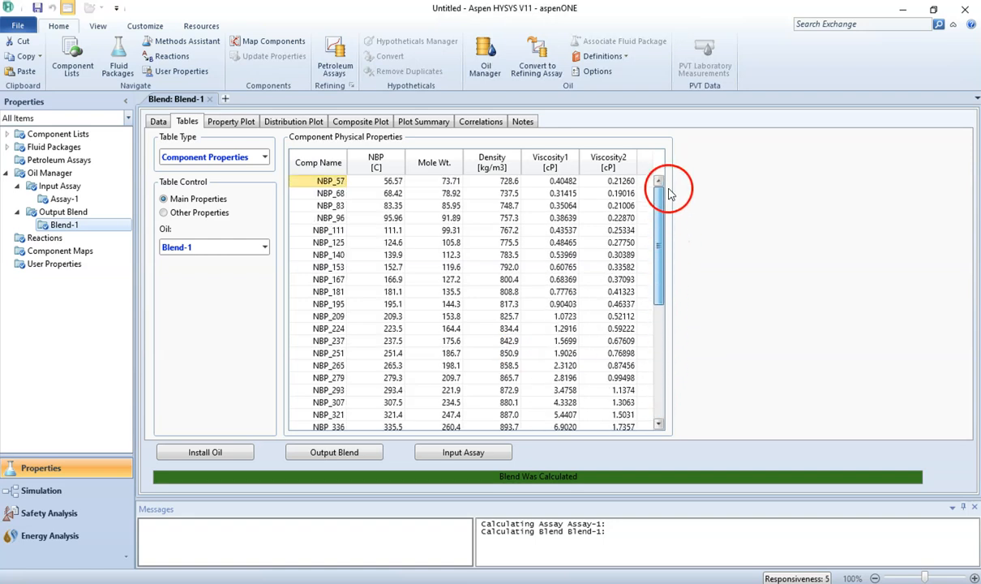
- Plot the blend's TBP distillation curve and examine its straight-run cut distribution plot from off gas to residue
{"action": "left_click", "coordinate": [231, 122]}
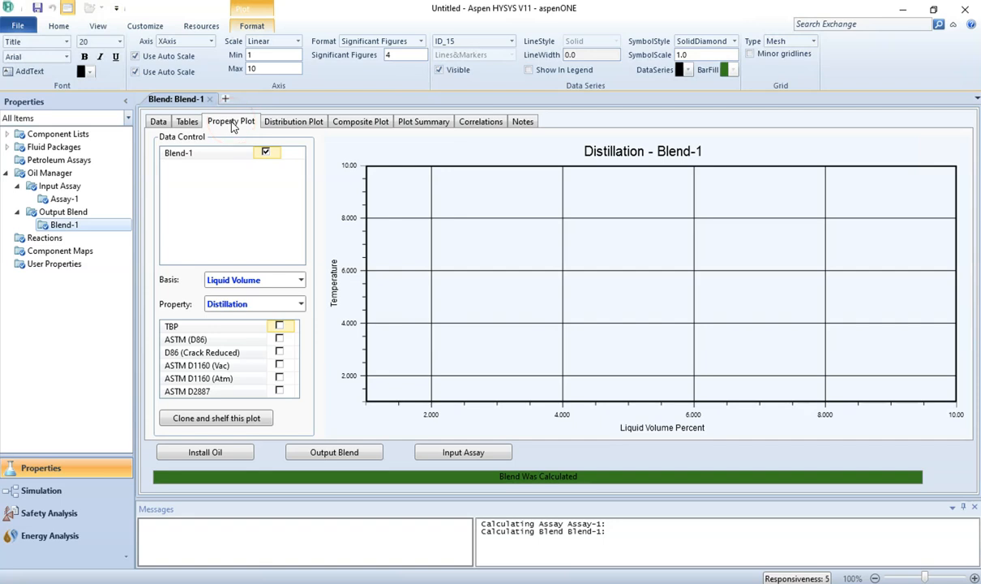
{"action": "left_click", "coordinate": [279, 326]}
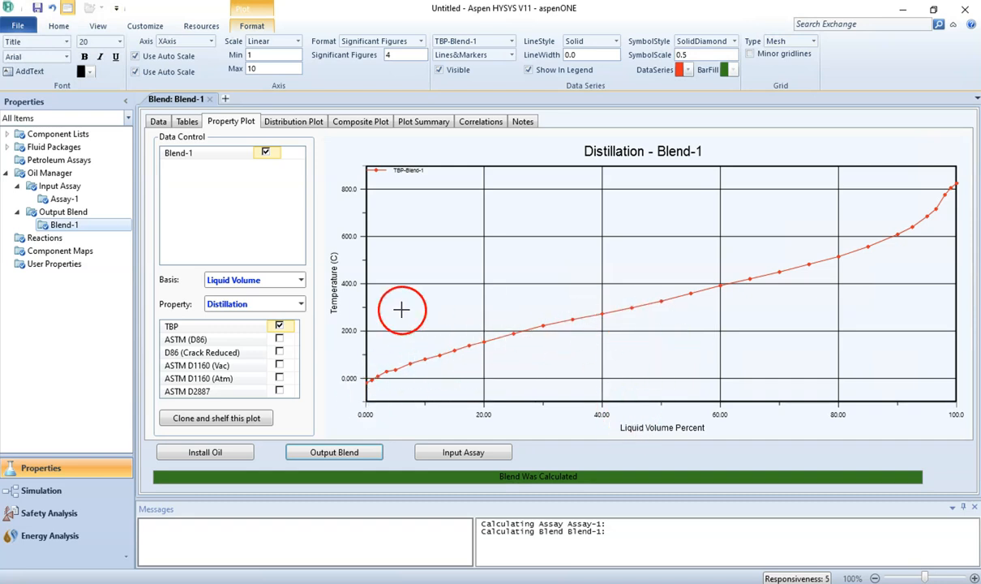
{"action": "left_click", "coordinate": [287, 123]}
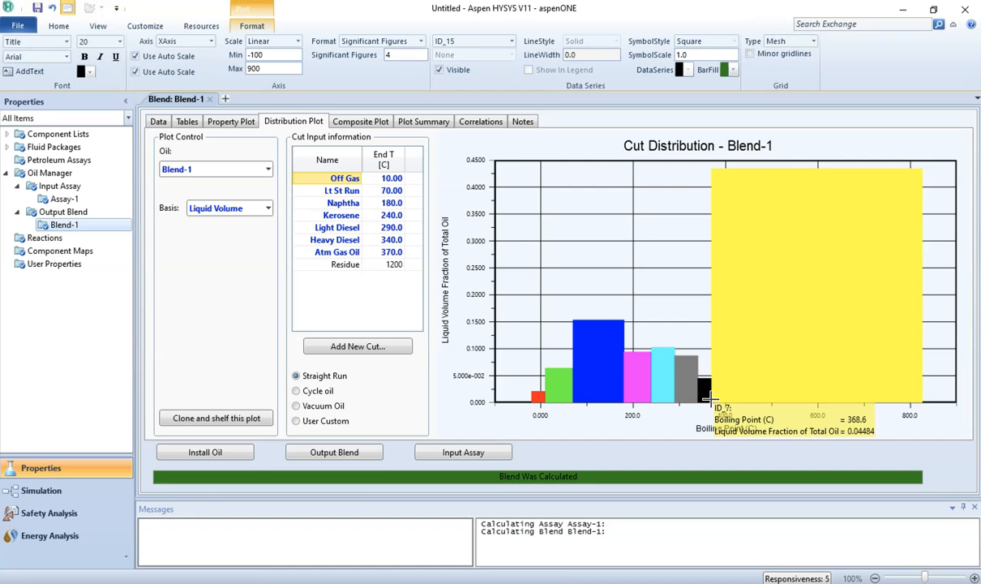
{"action": "mouse_move", "coordinate": [919, 400]}
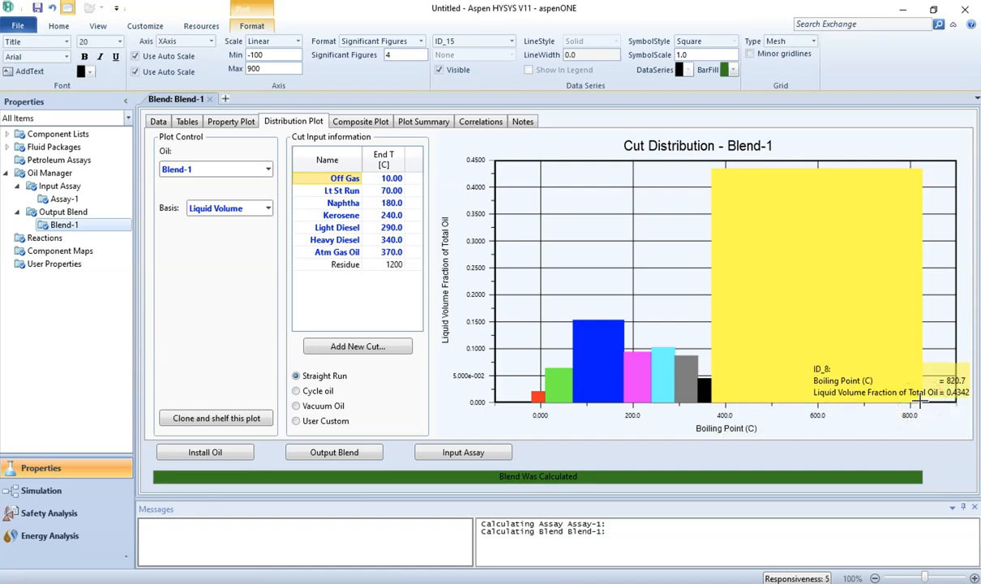
{"action": "mouse_move", "coordinate": [713, 401]}
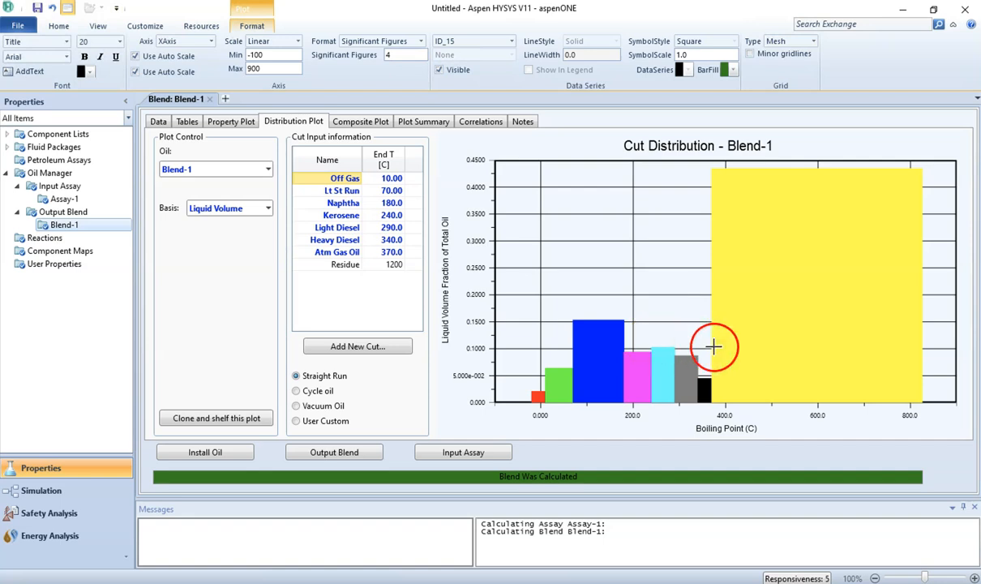
{"action": "mouse_move", "coordinate": [535, 393]}
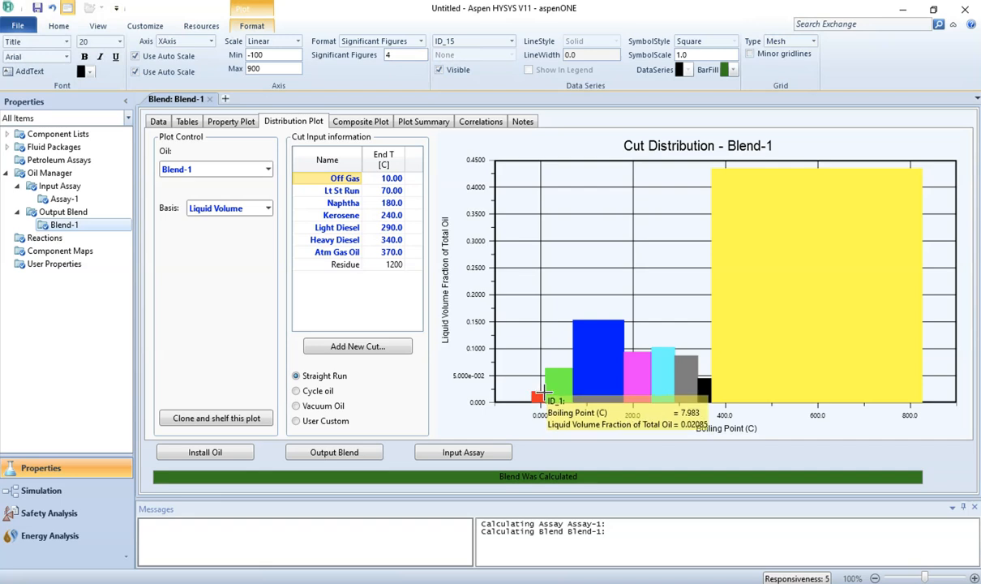
{"action": "left_click", "coordinate": [529, 392]}
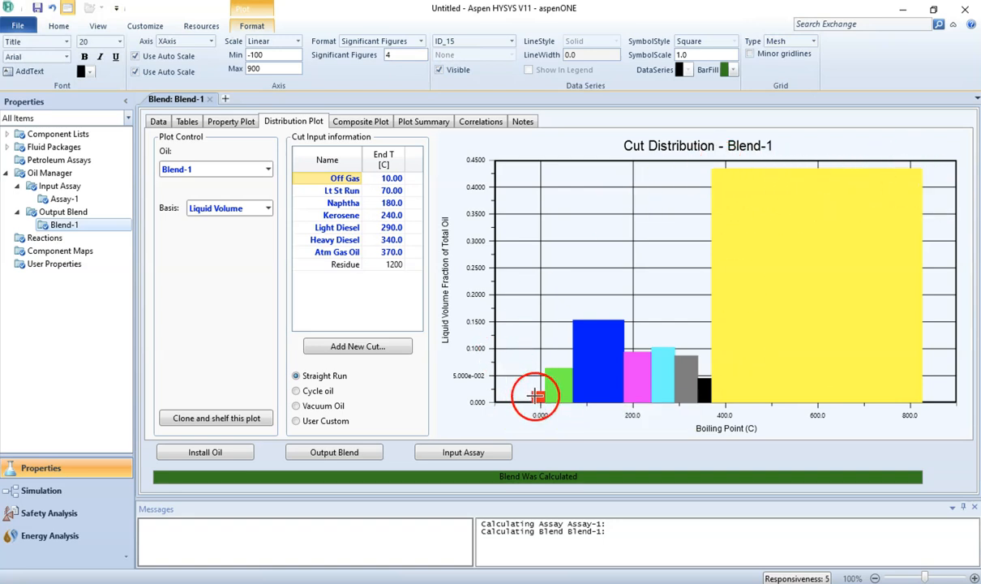
{"action": "mouse_move", "coordinate": [537, 396]}
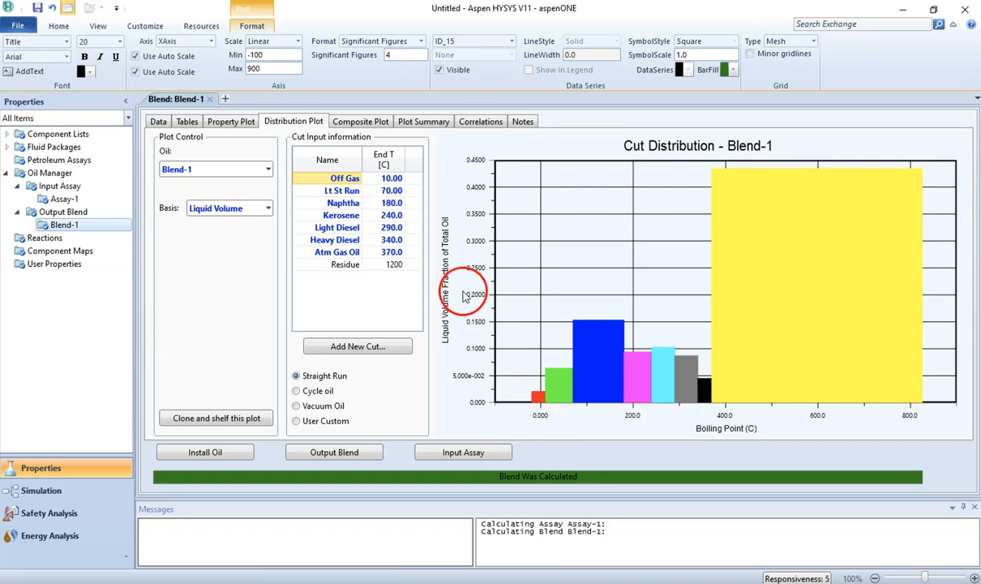
- Examine Blend-1's molar compositions table from methane to the heaviest hypocomponent
{"action": "left_click", "coordinate": [188, 122]}
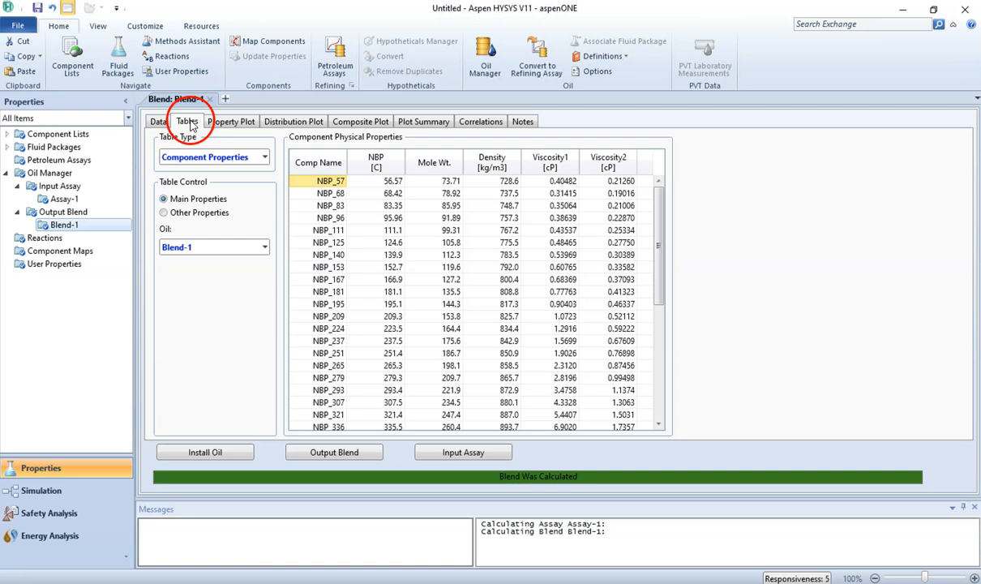
{"action": "left_click", "coordinate": [263, 159]}
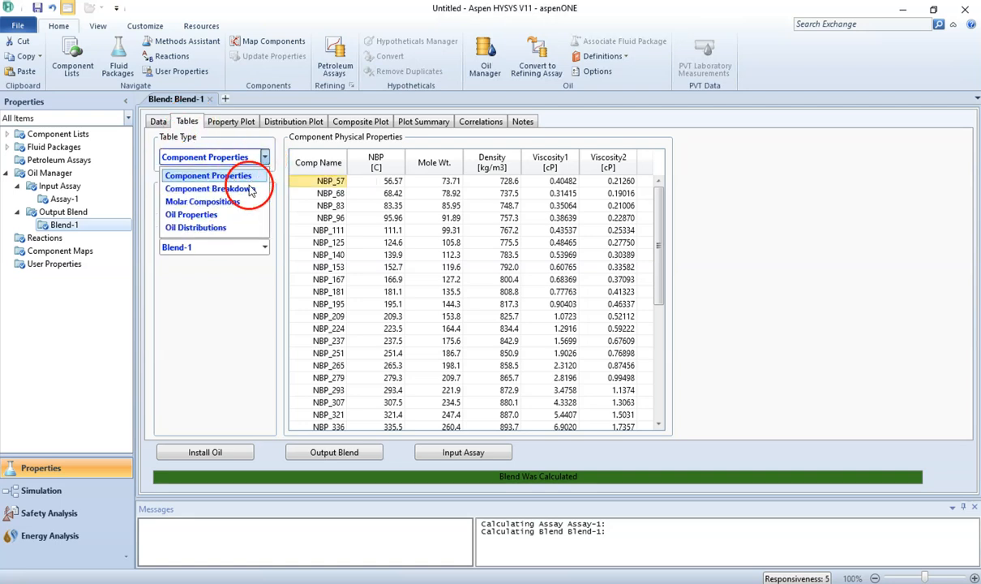
{"action": "left_click", "coordinate": [243, 202]}
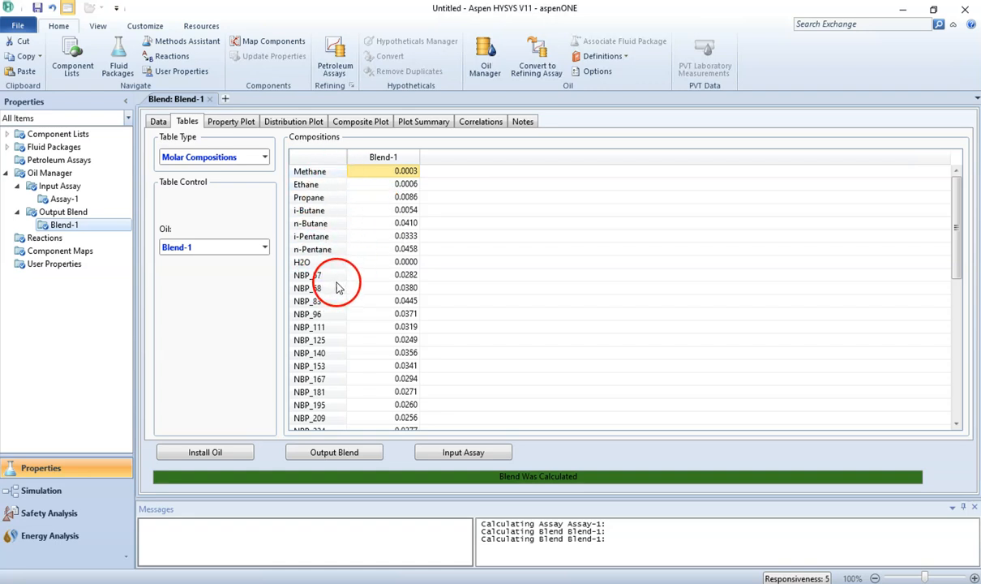
{"action": "left_click_drag", "start_coordinate": [955, 281], "coordinate": [957, 414]}
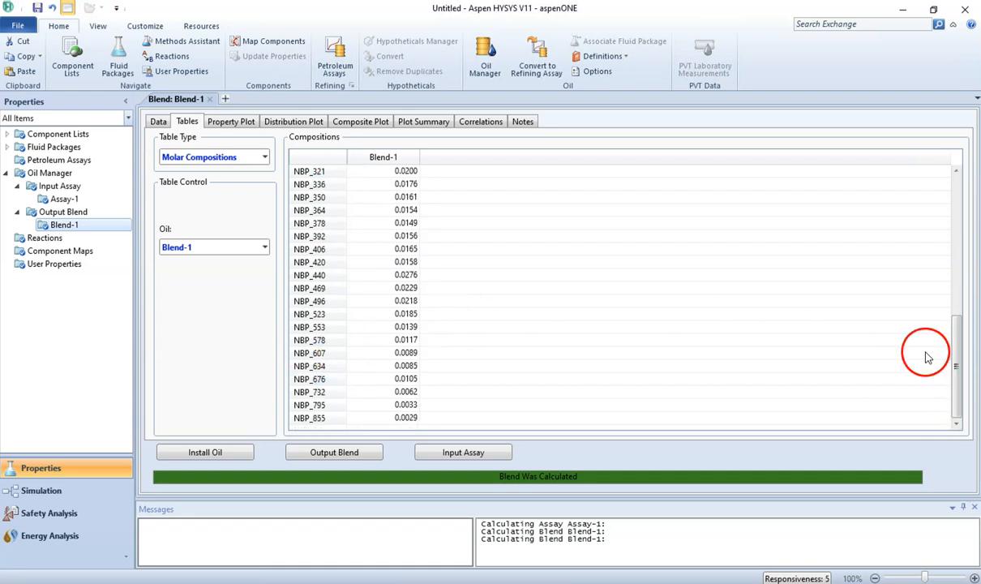
{"action": "left_click_drag", "start_coordinate": [953, 399], "coordinate": [959, 204]}
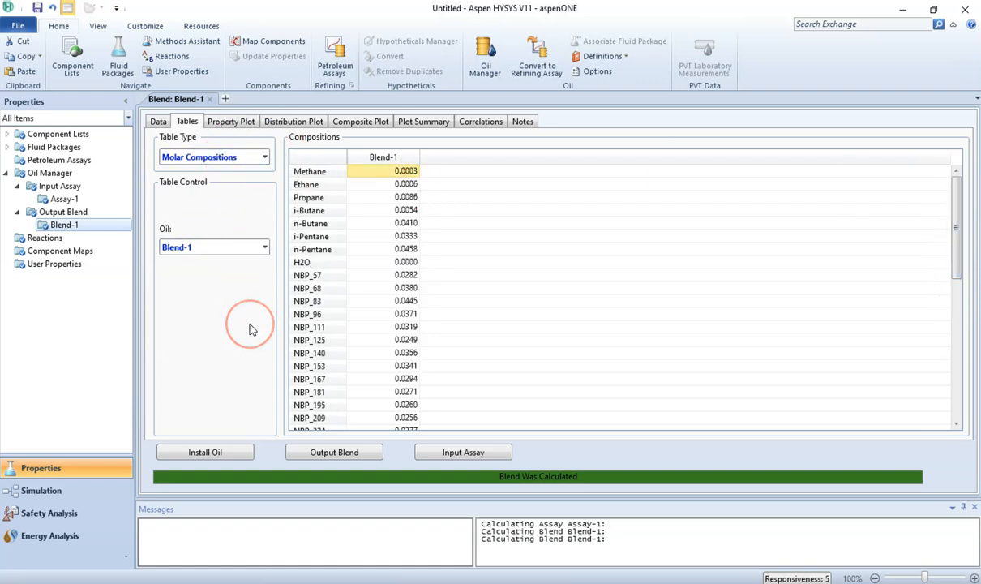
- Install the Blend-1 oil in the main flowsheet as a stream named Crude Oil
{"action": "left_click", "coordinate": [160, 123]}
{"action": "left_click", "coordinate": [237, 383]}
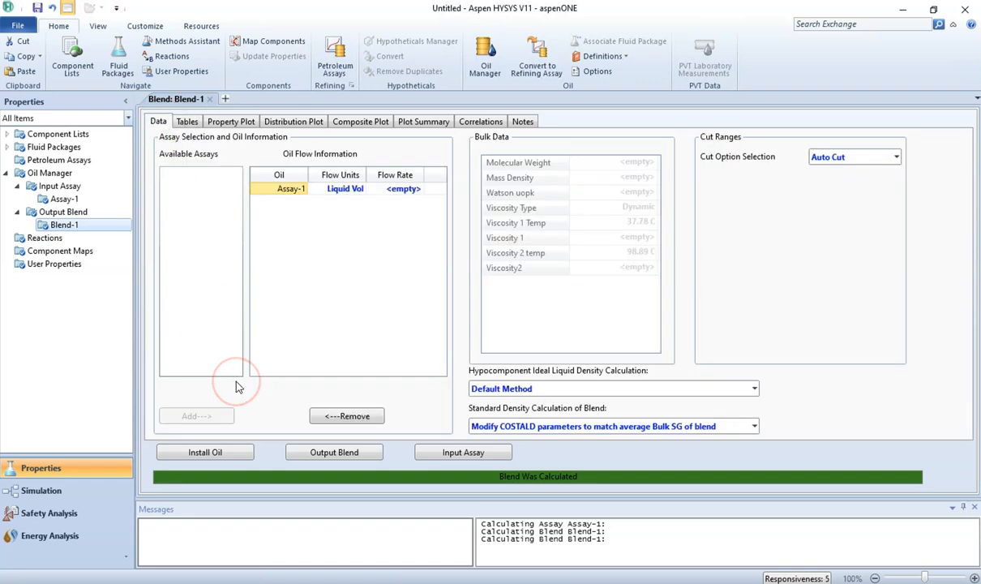
{"action": "left_click", "coordinate": [220, 452]}
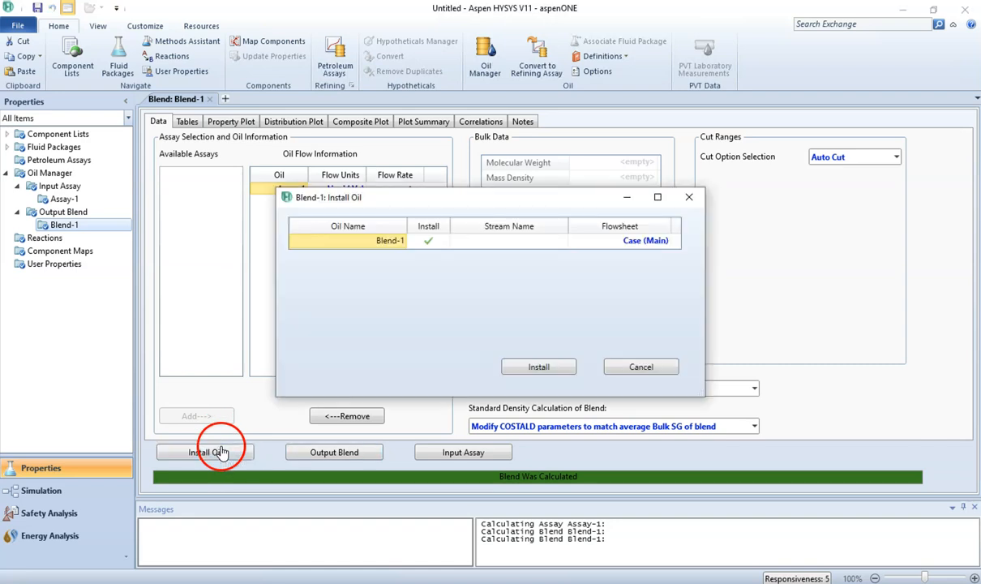
{"action": "left_click", "coordinate": [519, 245]}
{"action": "type", "text": "Crude"}
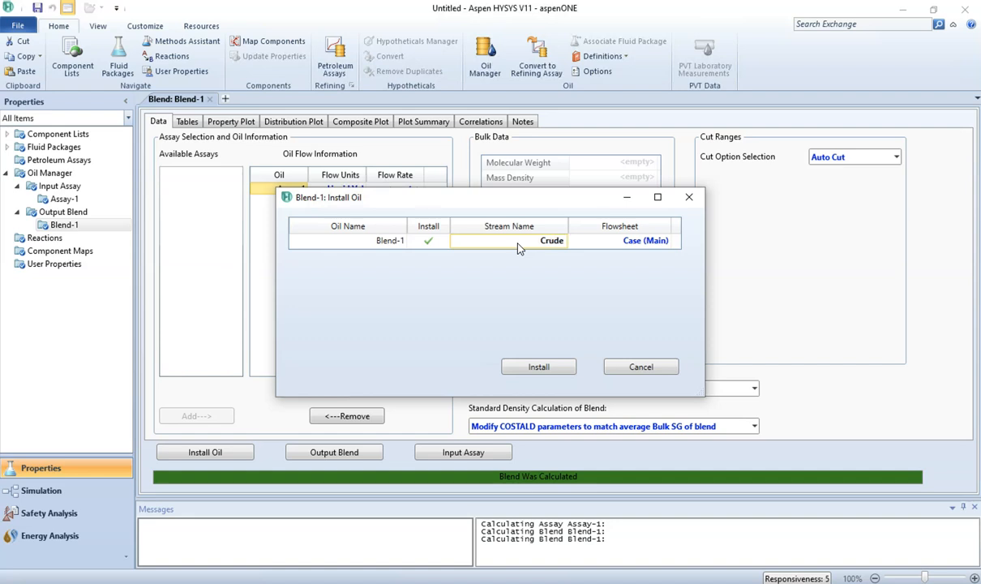
{"action": "type", "text": " Oil"}
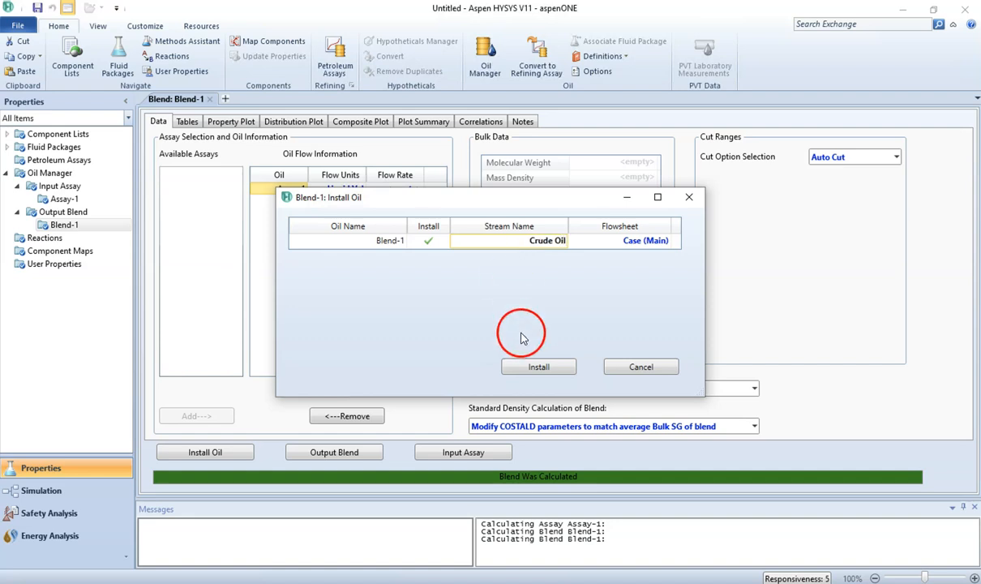
{"action": "left_click", "coordinate": [535, 368]}
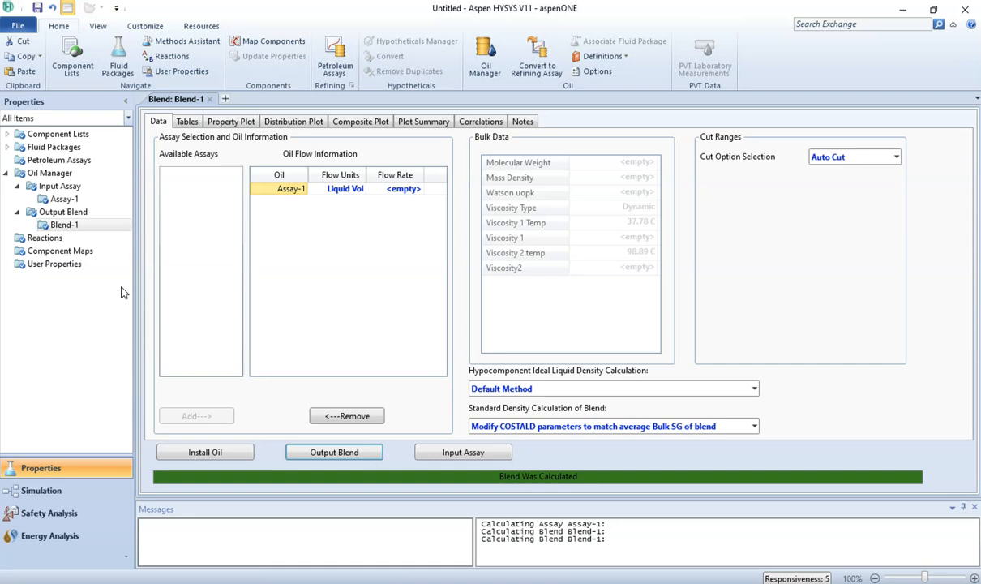
- Switch to the simulation environment and move the Crude Oil stream up and to the left on the flowsheet
{"action": "left_click", "coordinate": [65, 493]}
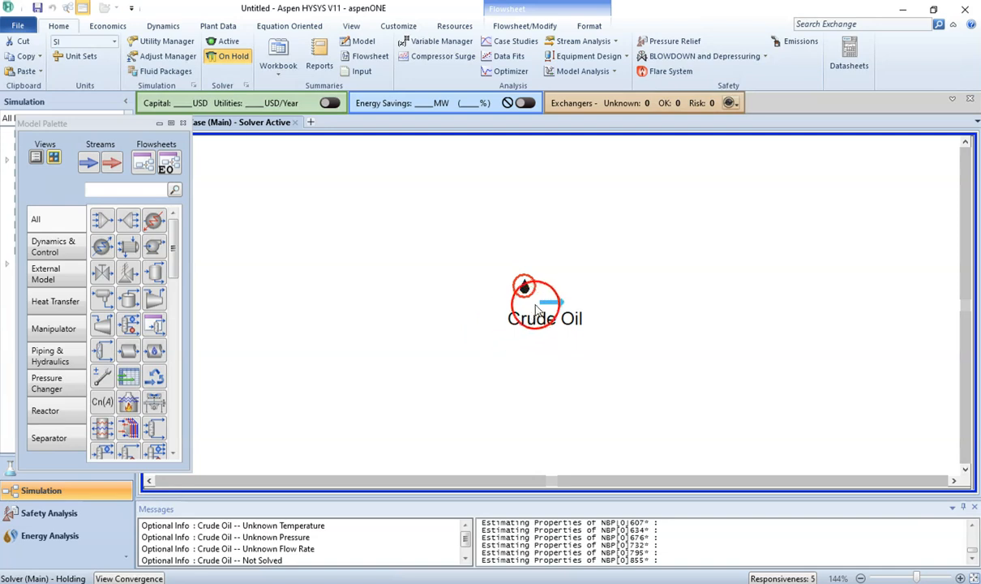
{"action": "left_click_drag", "start_coordinate": [535, 307], "coordinate": [410, 241]}
{"action": "left_click", "coordinate": [435, 304]}
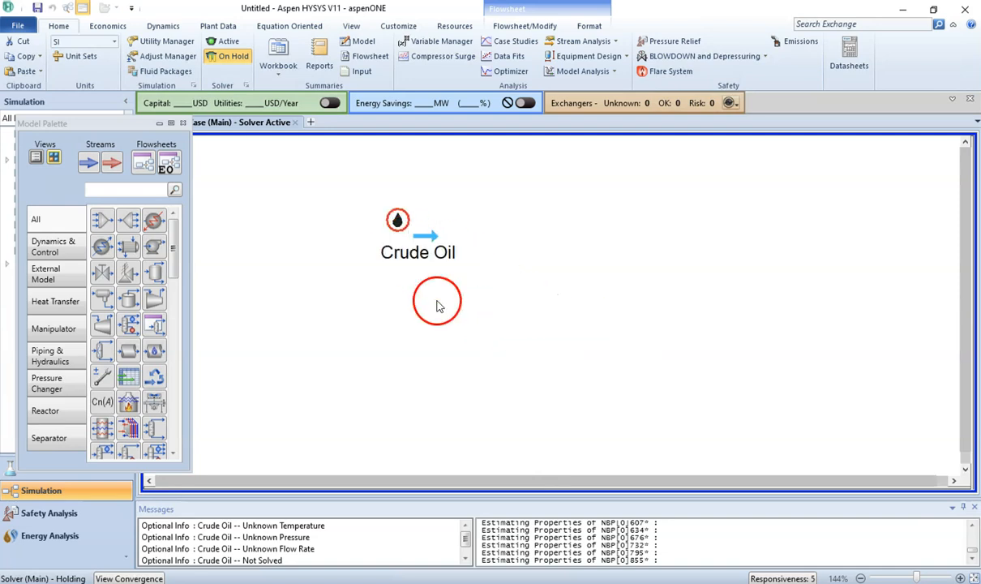
- Examine the component mole fractions of the Crude Oil stream and close its property window
{"action": "double_click", "coordinate": [397, 224]}
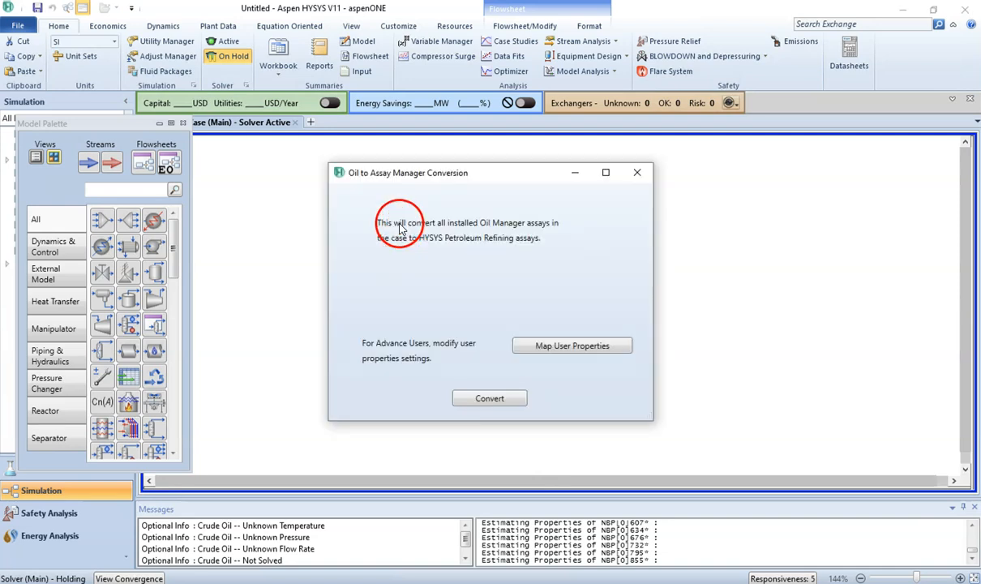
{"action": "left_click", "coordinate": [638, 174]}
{"action": "double_click", "coordinate": [427, 245]}
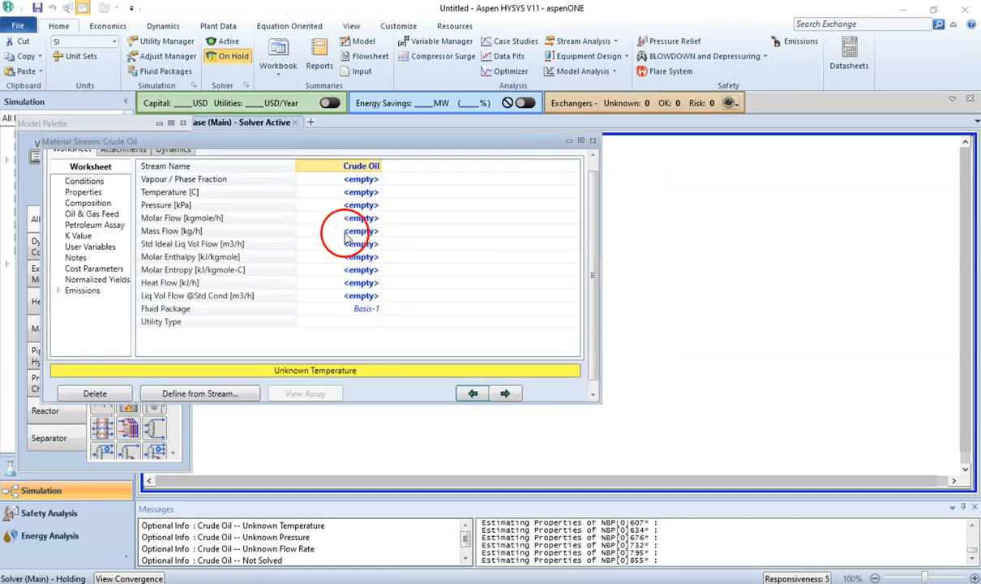
{"action": "left_click", "coordinate": [89, 203]}
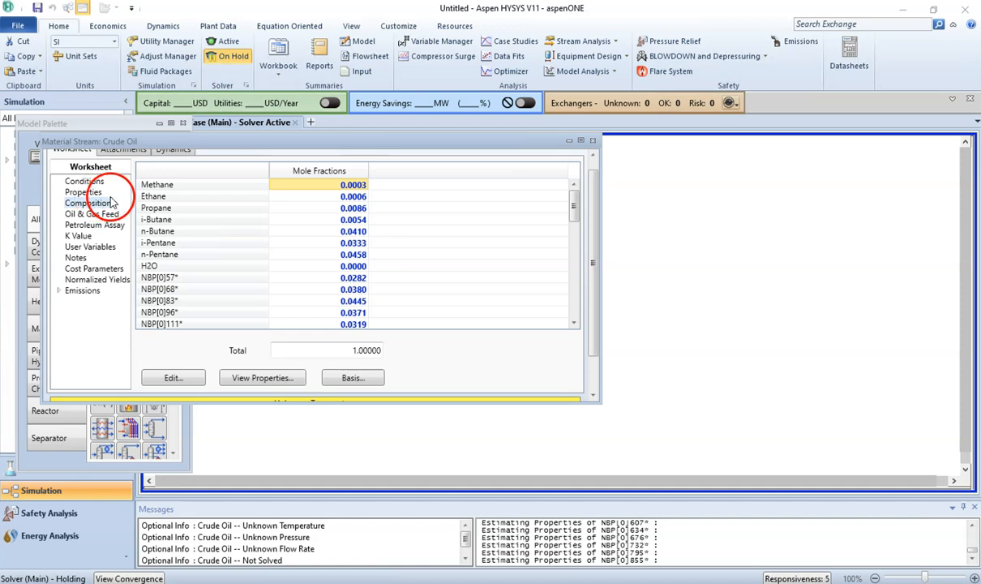
{"action": "mouse_move", "coordinate": [572, 206]}
{"action": "left_mouse_down"}
{"action": "mouse_move", "coordinate": [572, 312]}
{"action": "mouse_move", "coordinate": [573, 200]}
{"action": "left_mouse_up"}
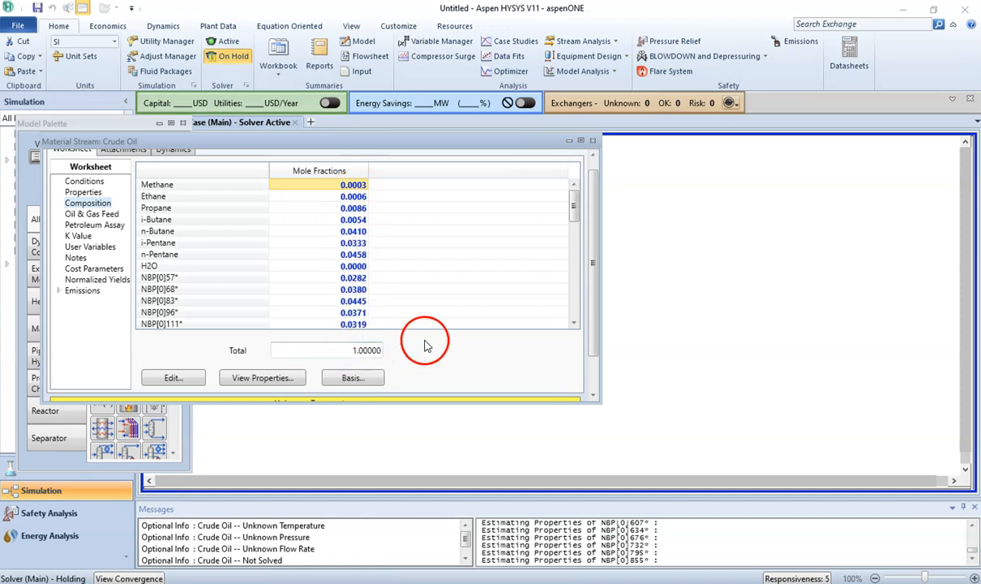
{"action": "left_click", "coordinate": [592, 140]}
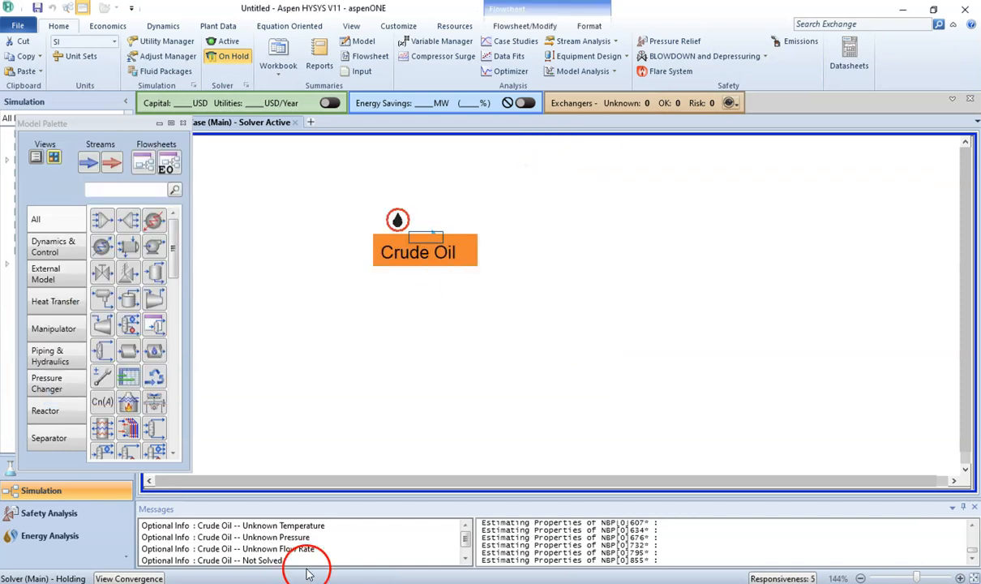
- Switch to the Workbook 11 PDF, find the crude feed conditions and highlight the heading "Crude" in green
{"action": "left_click", "coordinate": [426, 520]}
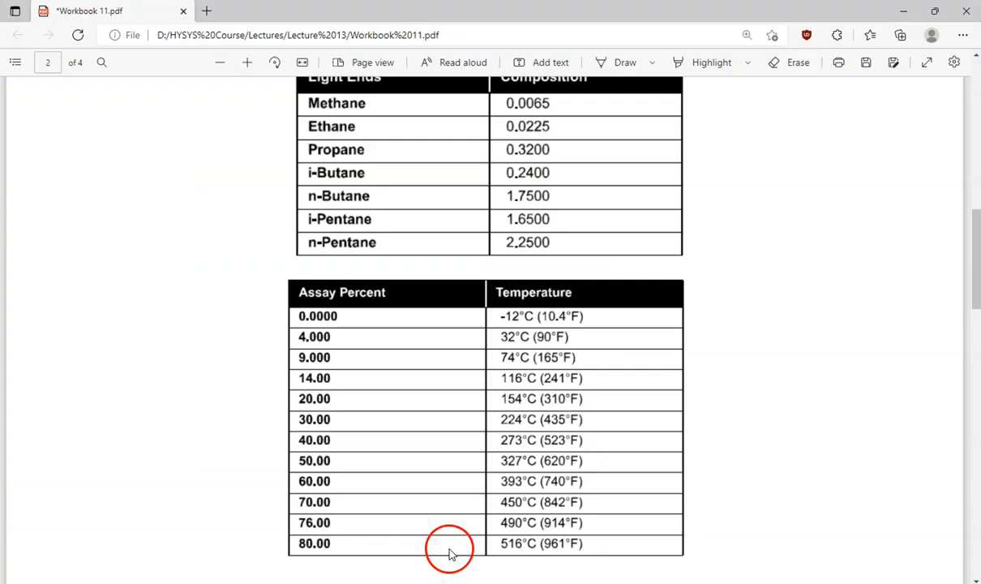
{"action": "scroll", "coordinate": [396, 430], "scroll_direction": "down", "scroll_amount": 8}
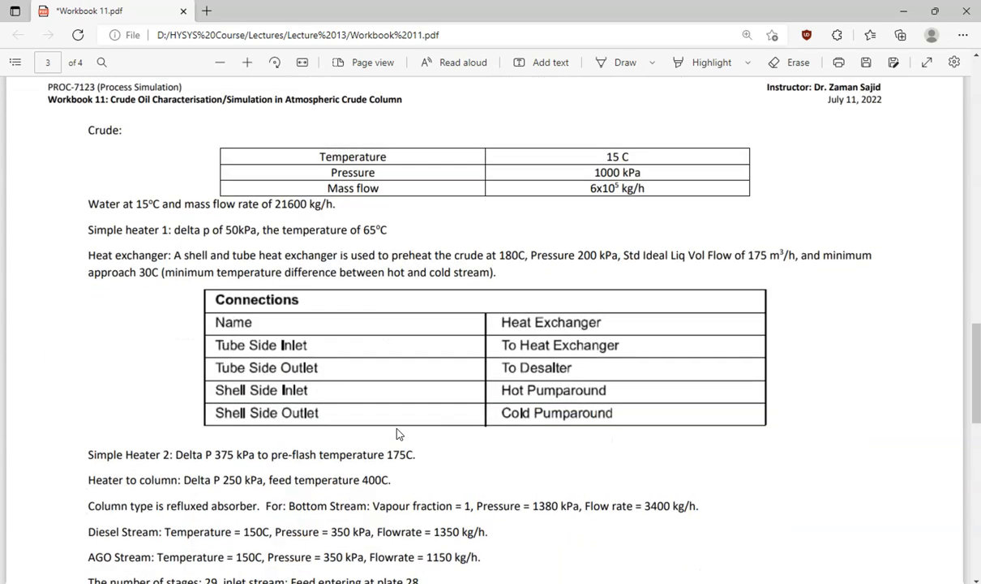
{"action": "scroll", "coordinate": [397, 433], "scroll_direction": "up", "scroll_amount": 1}
{"action": "left_click_drag", "start_coordinate": [83, 151], "coordinate": [120, 153]}
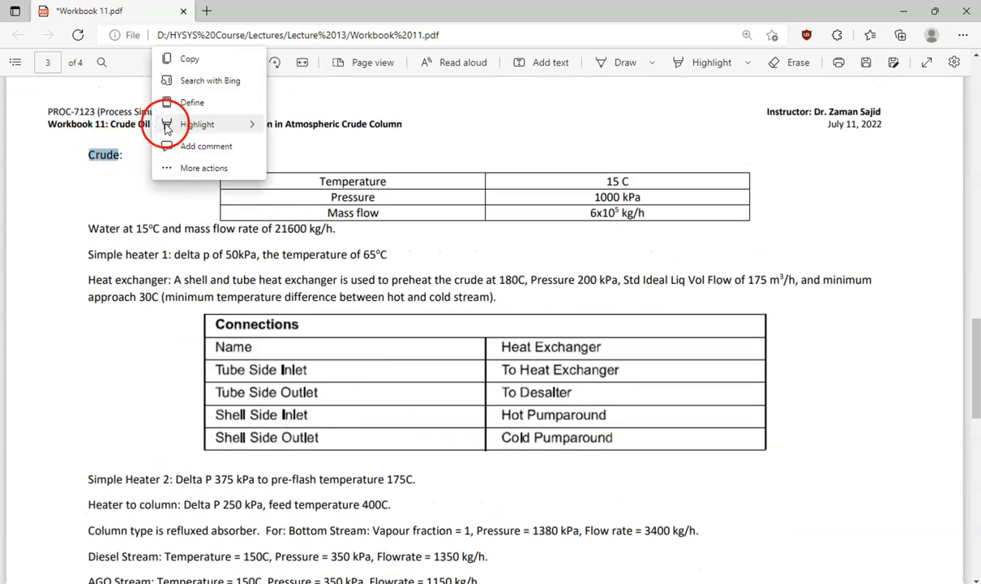
{"action": "mouse_move", "coordinate": [245, 125]}
{"action": "left_click", "coordinate": [268, 147]}
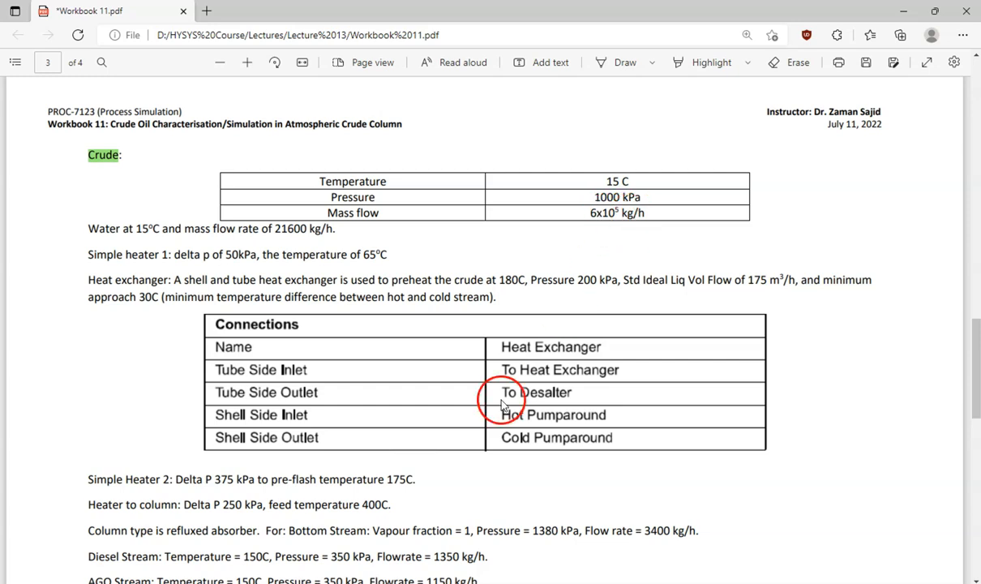
- Switch to Aspen HYSYS, open the Crude Oil stream and set its temperature to 15 °C and pressure to 1000 kPa
{"action": "mouse_move", "coordinate": [470, 527]}
{"action": "left_click", "coordinate": [511, 553]}
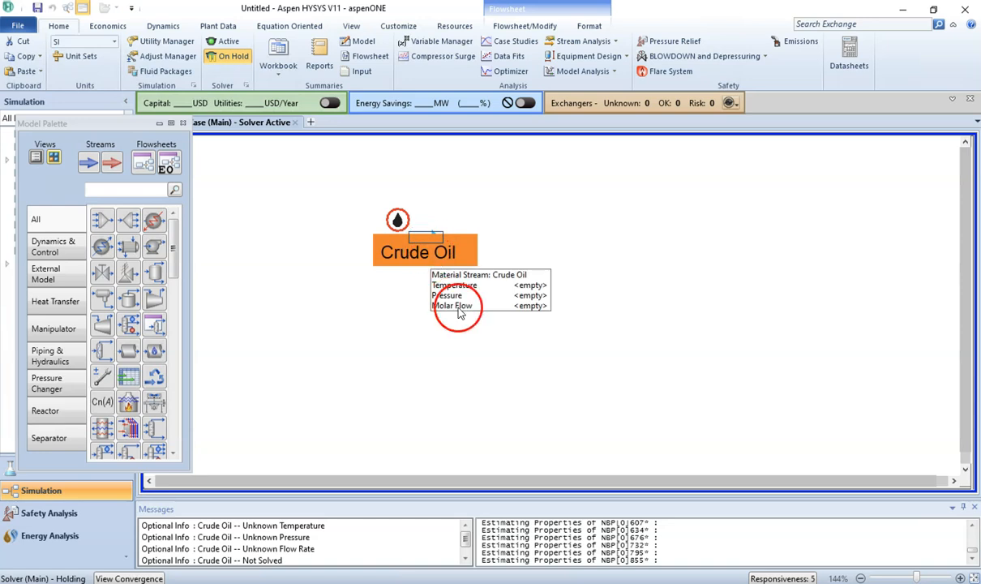
{"action": "double_click", "coordinate": [432, 253]}
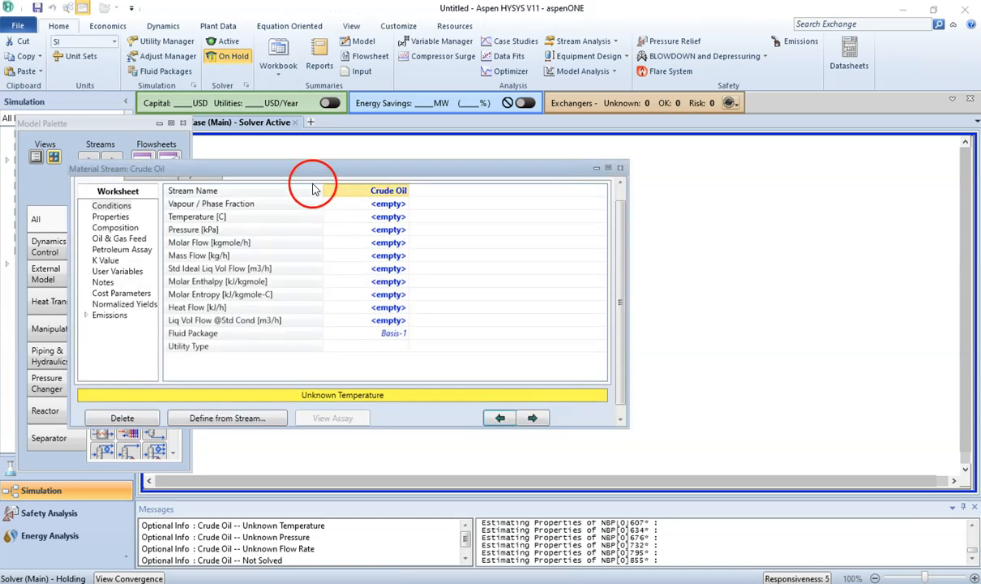
{"action": "left_click", "coordinate": [377, 218]}
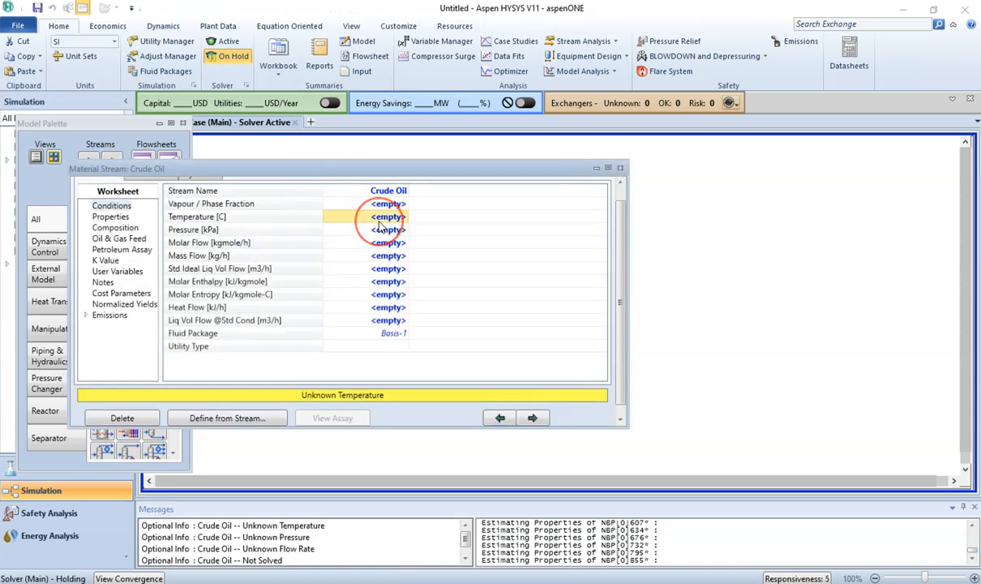
{"action": "type", "text": "15"}
{"action": "key", "text": "Return"}
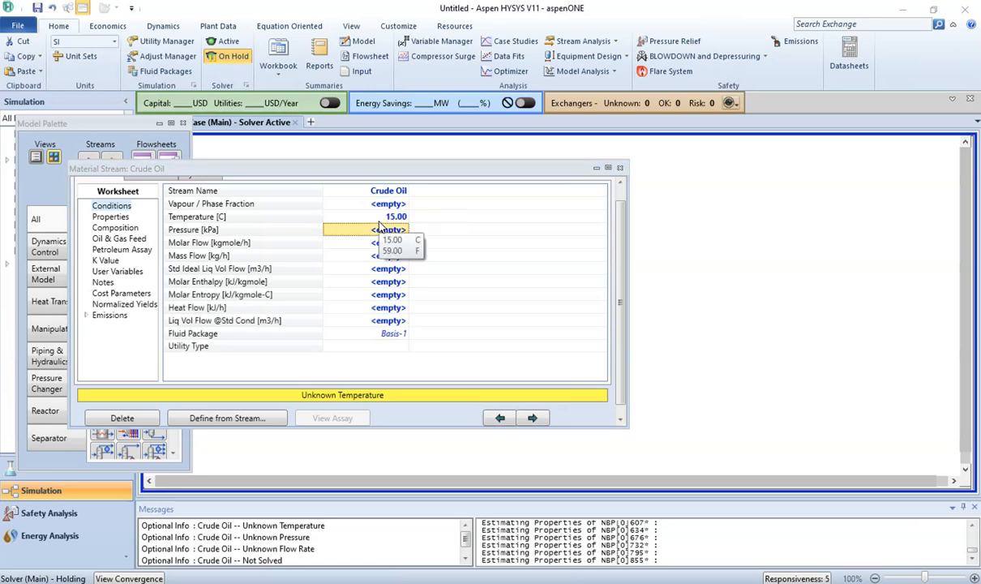
{"action": "type", "text": "1000"}
{"action": "key", "text": "Return"}
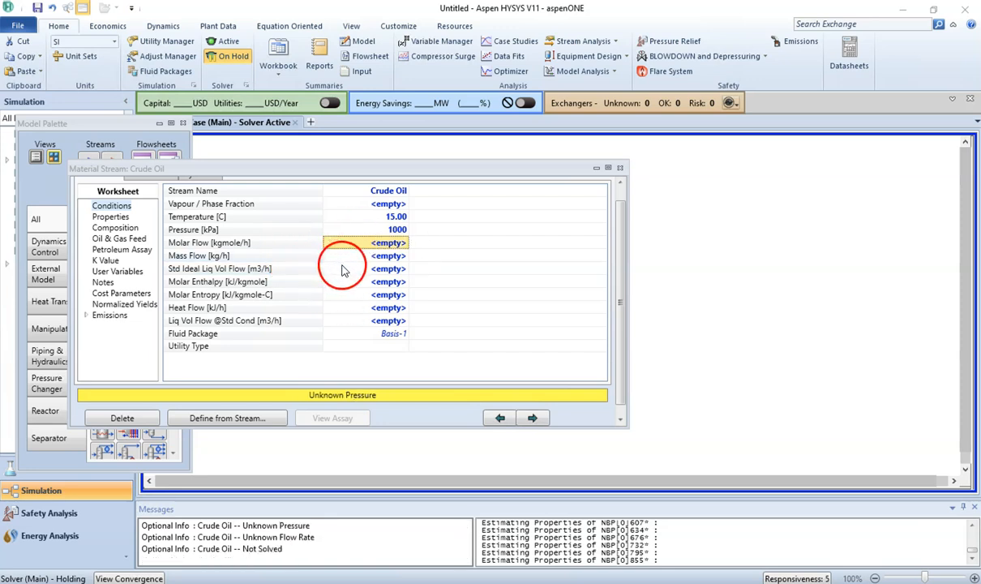
- Set the mass flow of the Crude Oil stream to 6e5 kg/h
{"action": "left_click", "coordinate": [369, 258]}
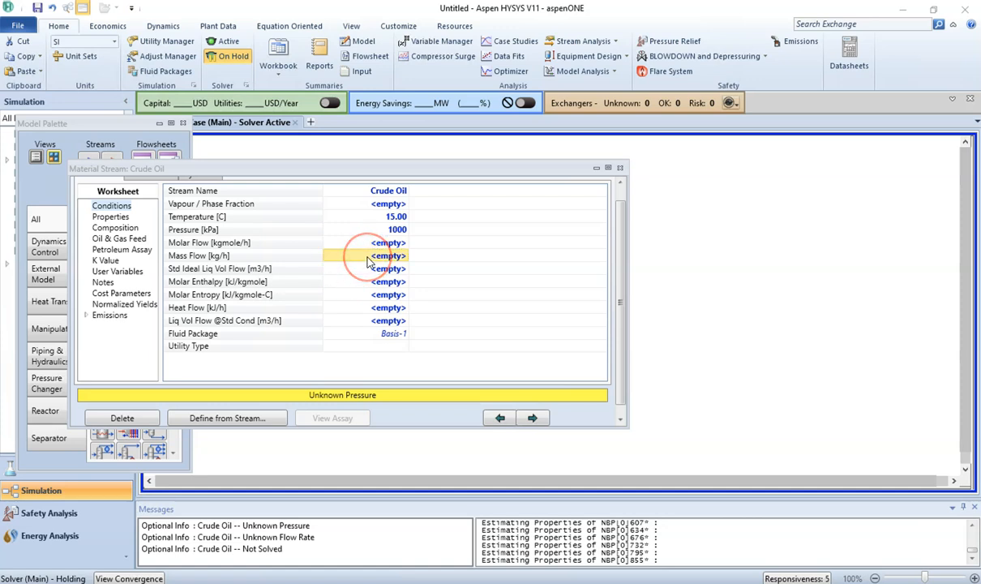
{"action": "type", "text": "6e"}
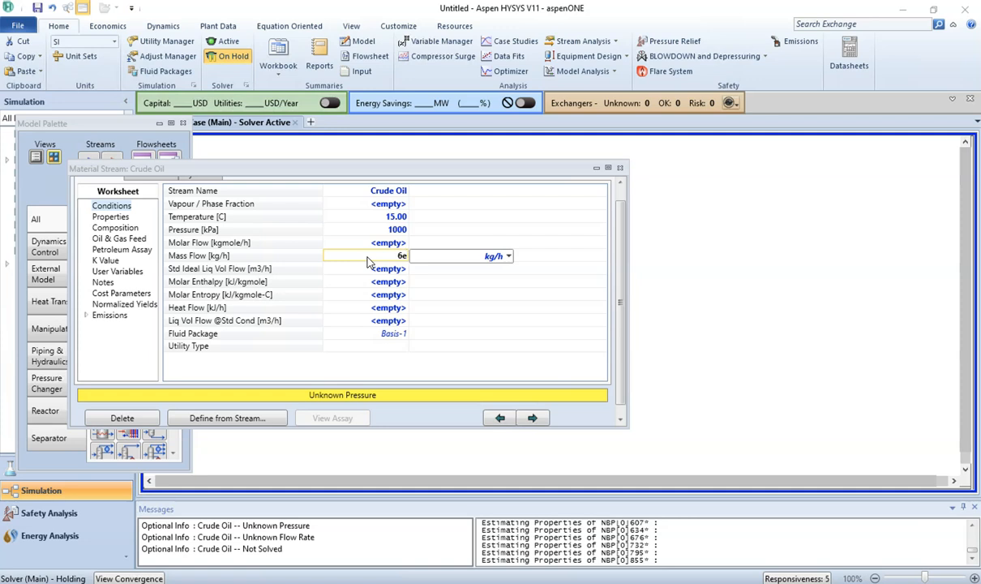
{"action": "type", "text": "5"}
{"action": "key", "text": "Return"}
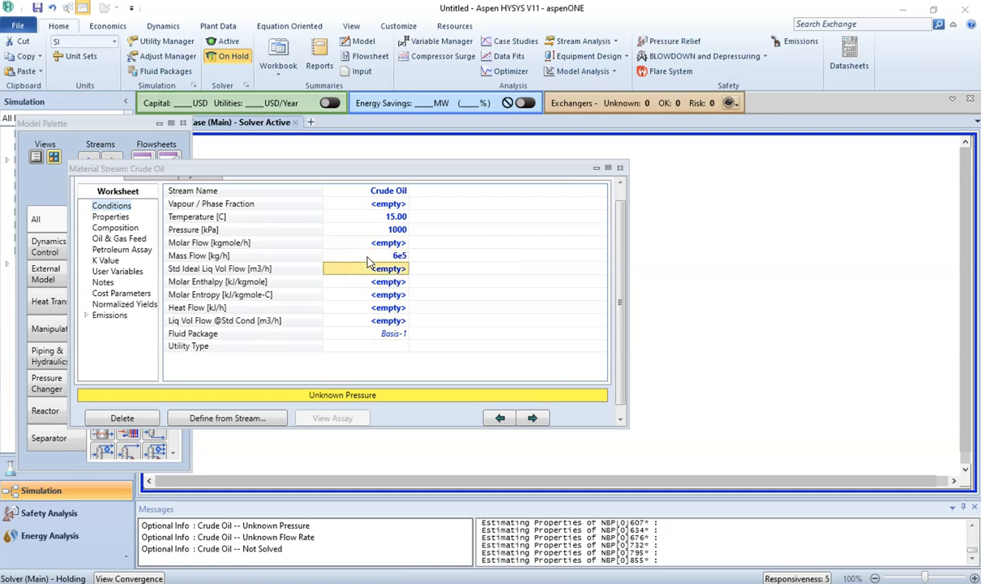
{"action": "left_click", "coordinate": [292, 260]}
{"action": "left_click", "coordinate": [368, 270]}
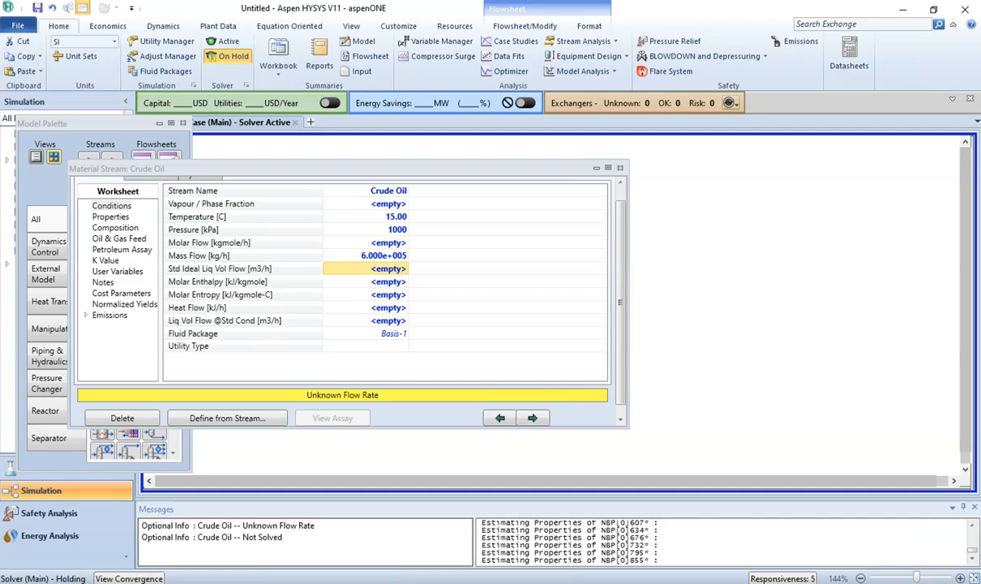
- Check the crude feed conditions against the Workbook 11 PDF, return to HYSYS and set the solver to Active
{"action": "left_click", "coordinate": [435, 503]}
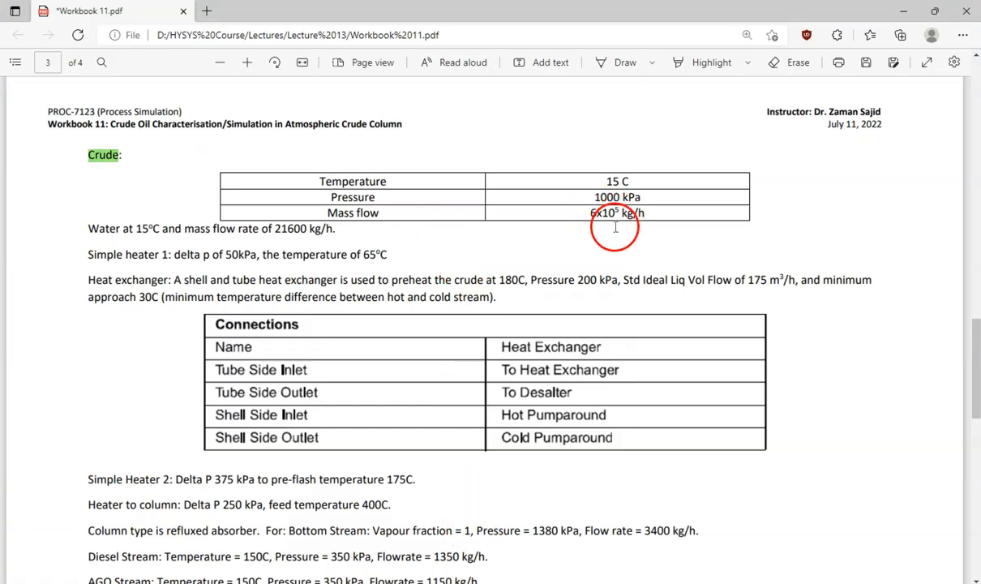
{"action": "mouse_move", "coordinate": [494, 577]}
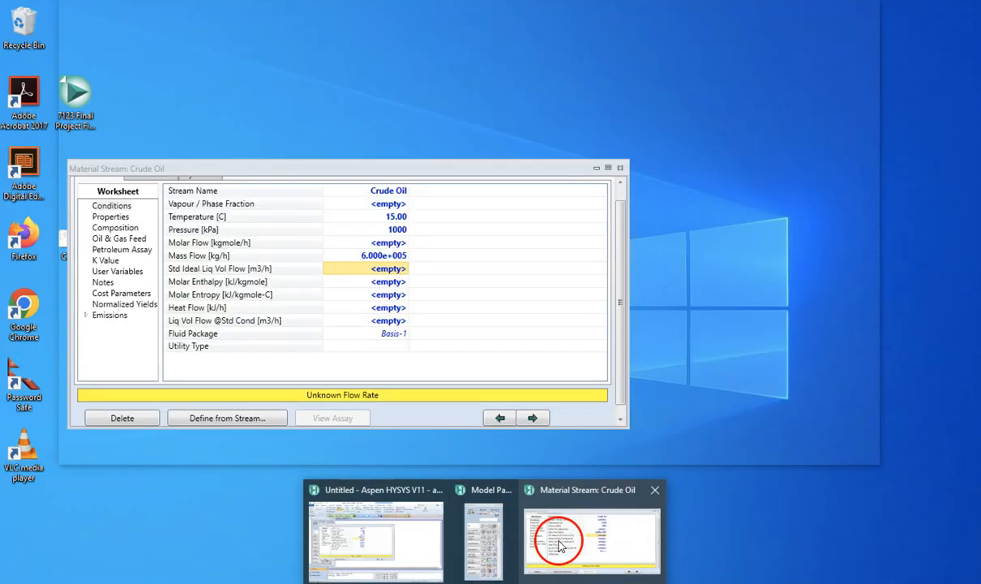
{"action": "left_click", "coordinate": [560, 531]}
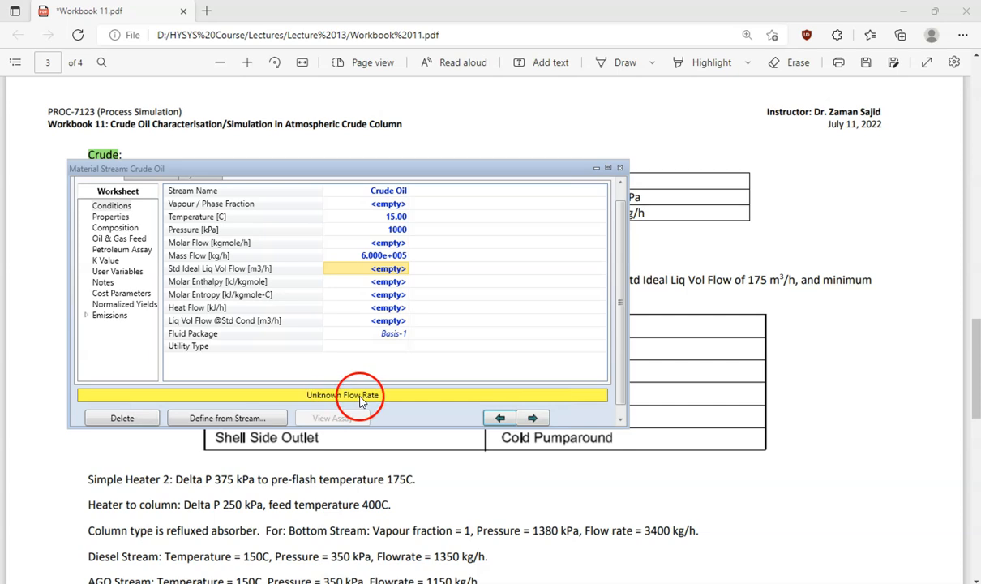
{"action": "left_click_drag", "start_coordinate": [442, 170], "coordinate": [565, 284]}
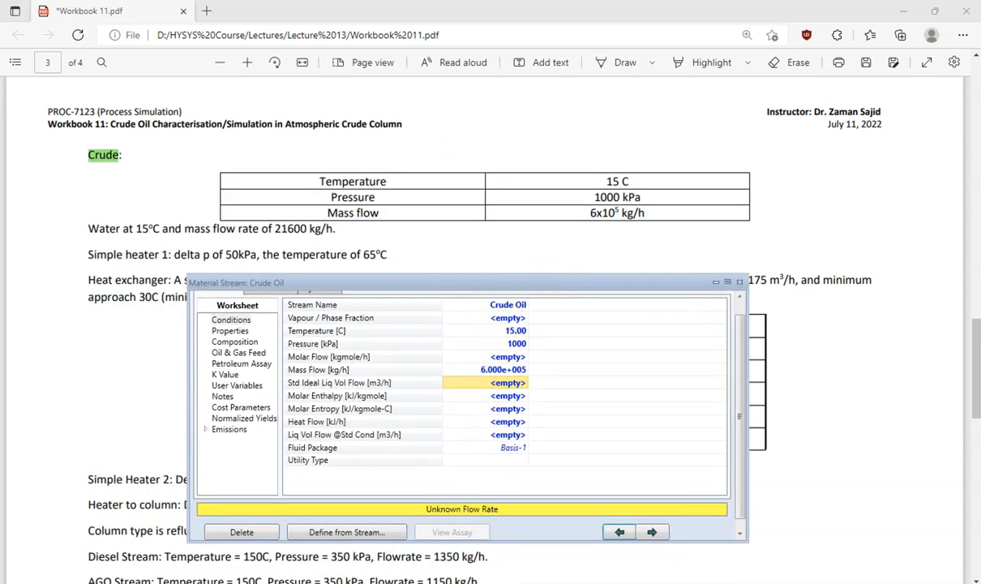
{"action": "left_click", "coordinate": [416, 545]}
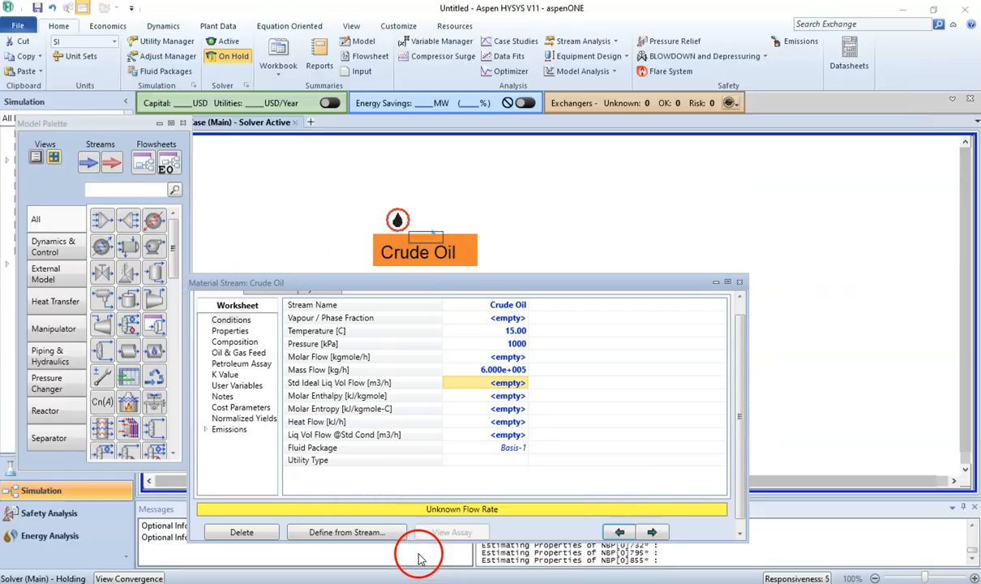
{"action": "left_click", "coordinate": [229, 44]}
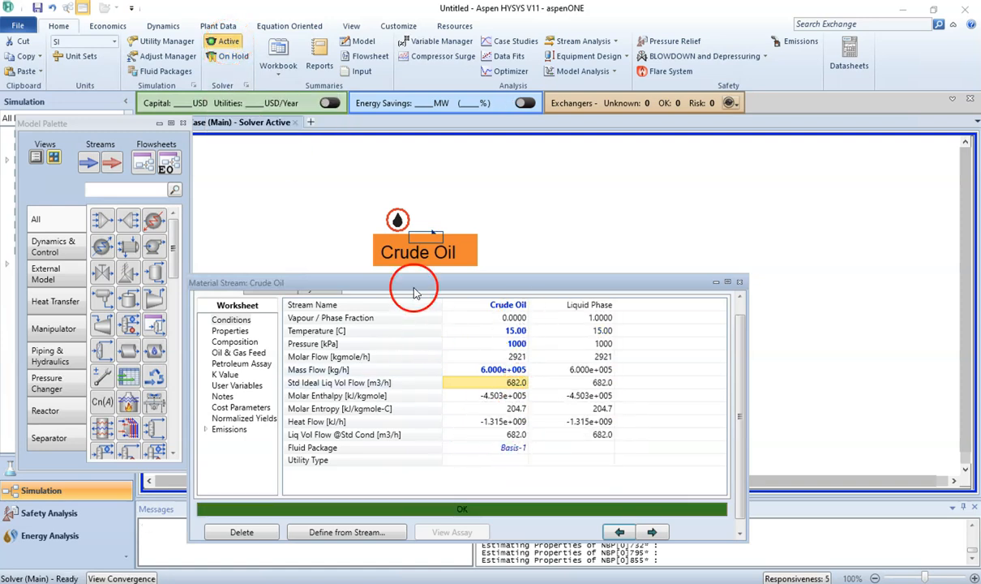
- Review the composition, conditions and properties of the Crude Oil stream and close its property window
{"action": "left_click", "coordinate": [235, 341]}
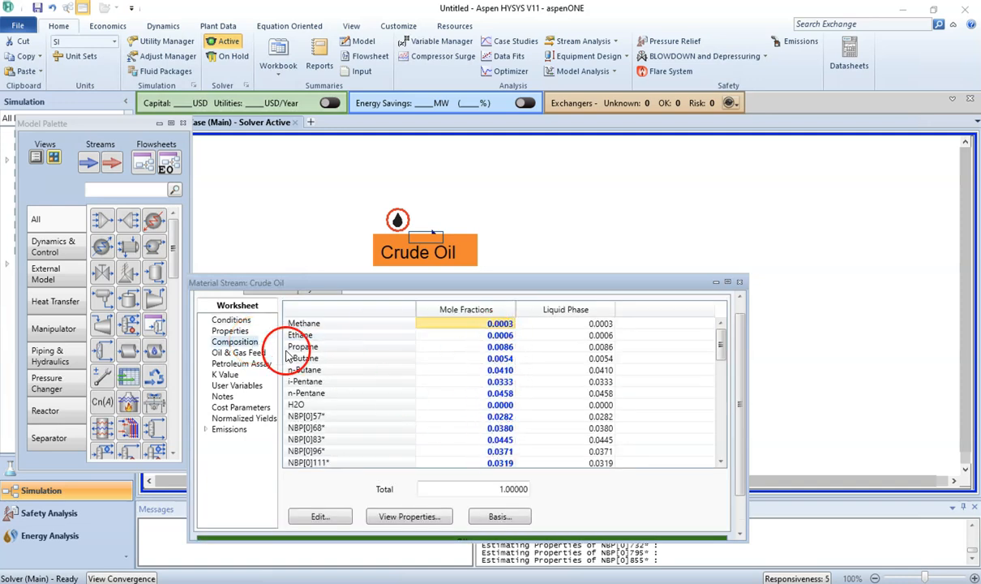
{"action": "left_click", "coordinate": [233, 320]}
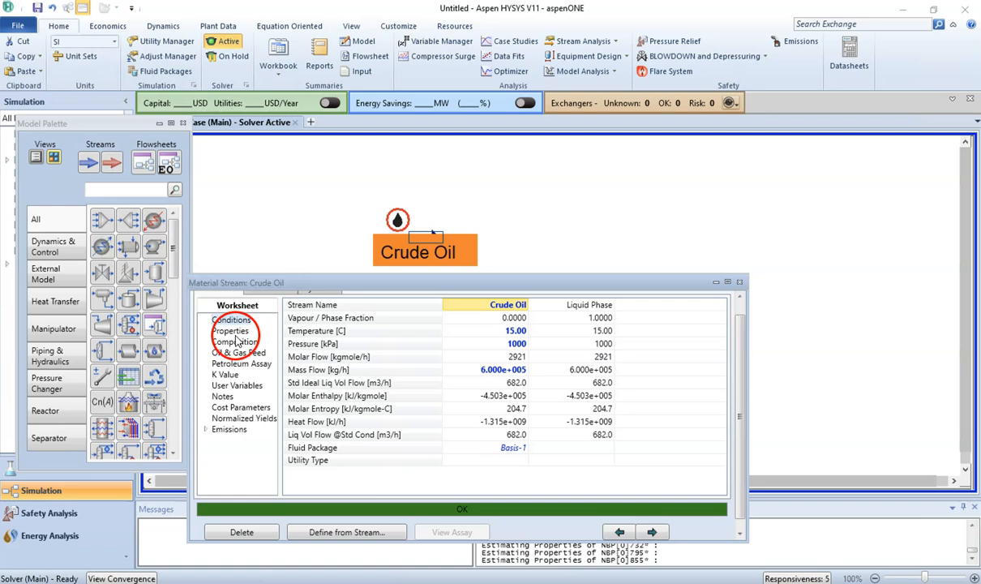
{"action": "left_click", "coordinate": [231, 331]}
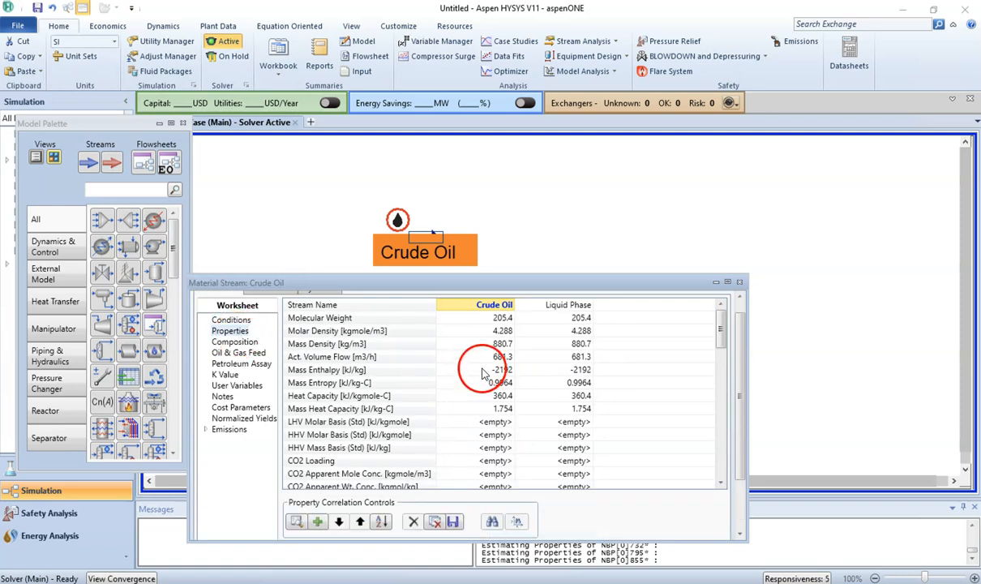
{"action": "left_click", "coordinate": [740, 283]}
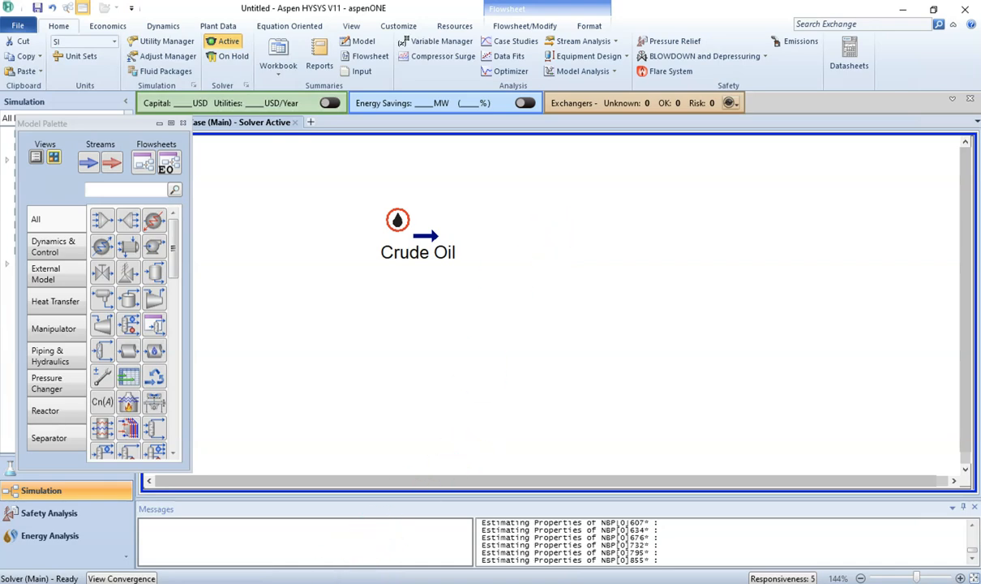
- Switch to the Workbook 11 PDF, consult the process diagram and highlight the line with the water feed conditions in light blue
{"action": "mouse_move", "coordinate": [329, 574]}
{"action": "left_click", "coordinate": [445, 529]}
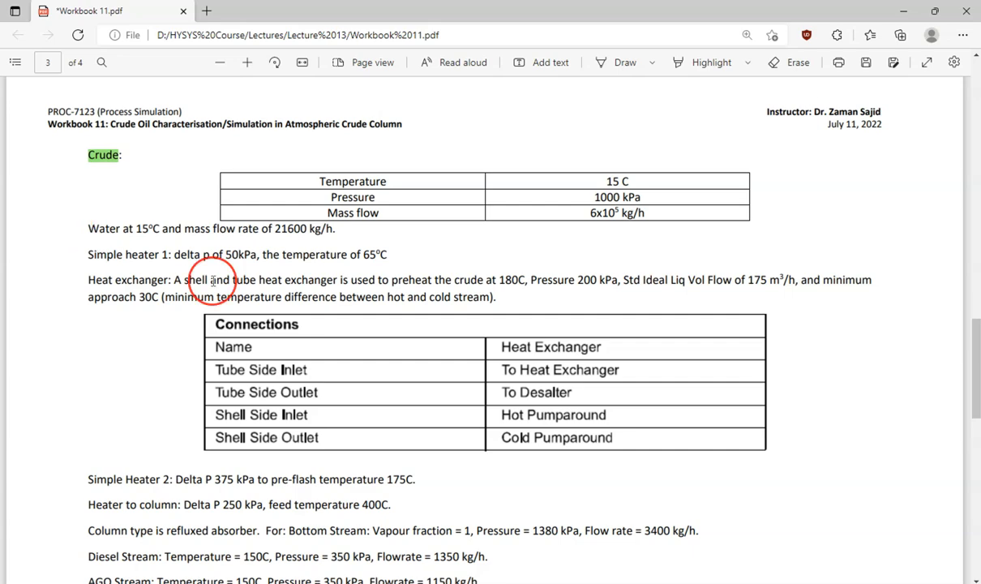
{"action": "scroll", "coordinate": [213, 280], "scroll_direction": "up", "scroll_amount": 15}
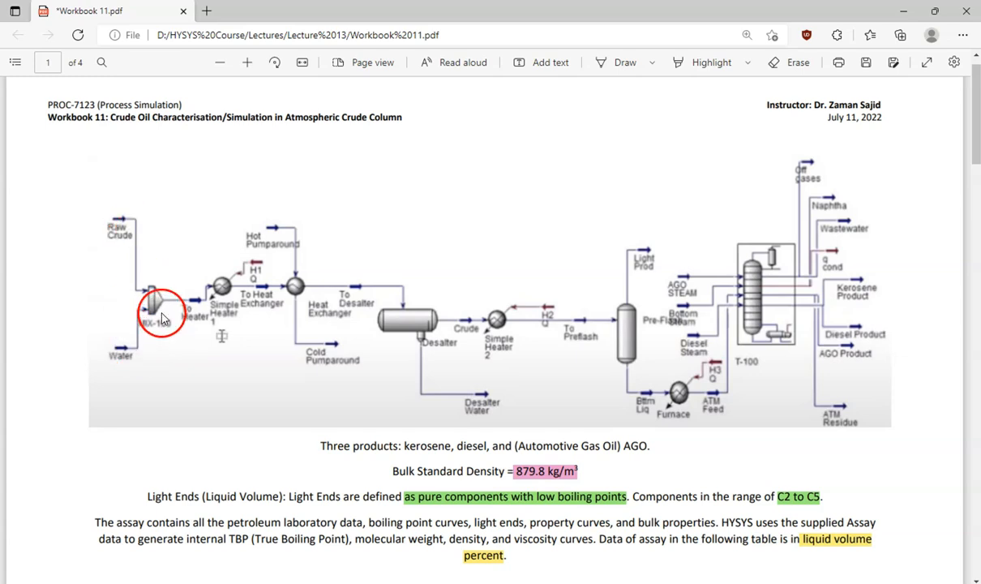
{"action": "scroll", "coordinate": [197, 362], "scroll_direction": "down", "scroll_amount": 10}
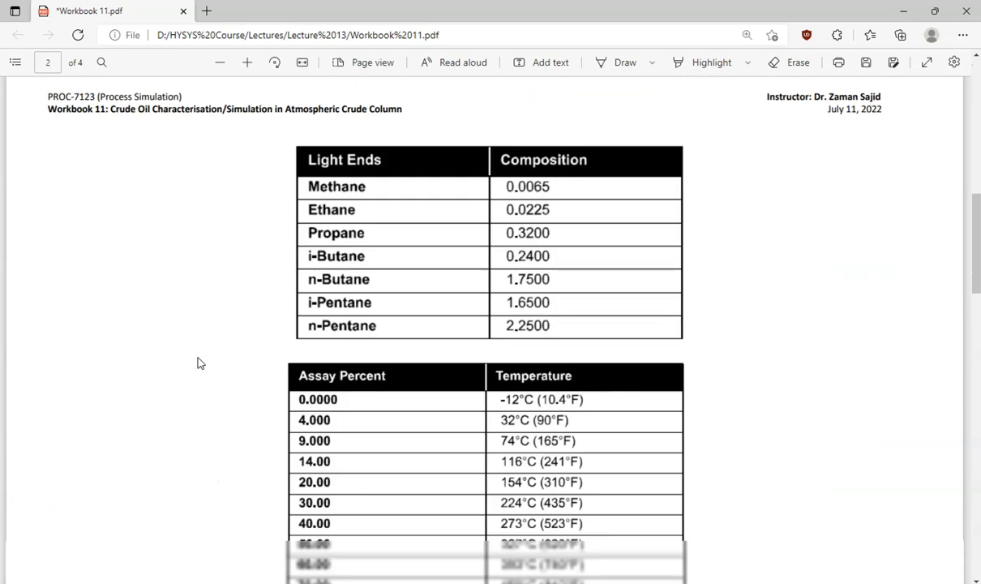
{"action": "scroll", "coordinate": [197, 362], "scroll_direction": "down", "scroll_amount": 5}
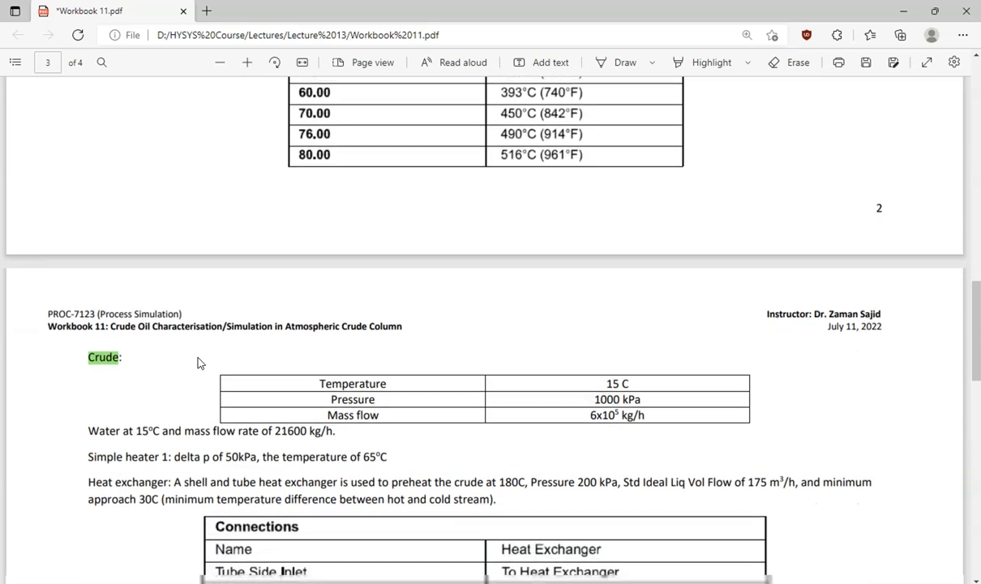
{"action": "left_click_drag", "start_coordinate": [84, 409], "coordinate": [356, 409]}
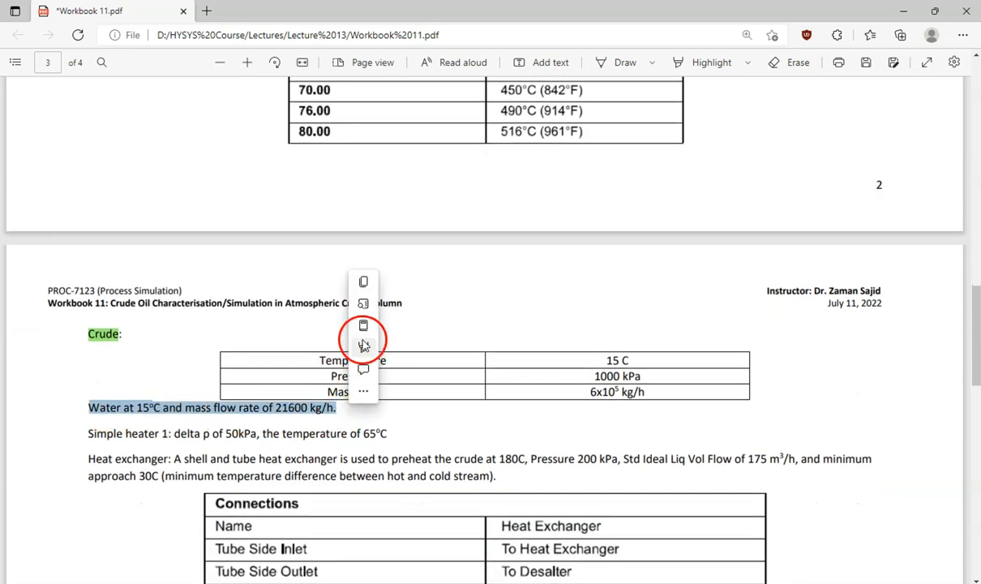
{"action": "mouse_move", "coordinate": [438, 355]}
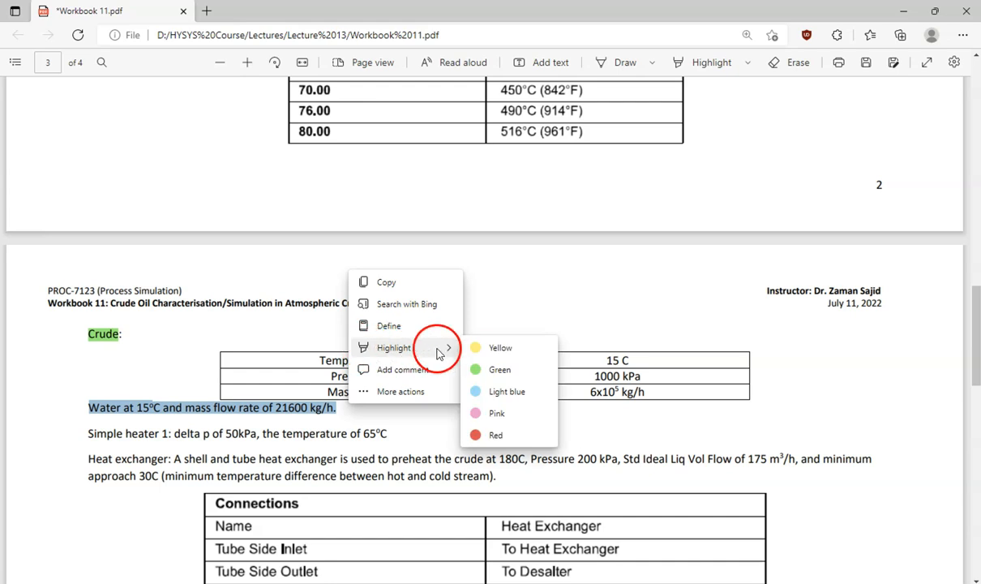
{"action": "left_click", "coordinate": [509, 391]}
- Switch to Aspen HYSYS, place a new material stream below Crude Oil and name it Water
{"action": "left_click", "coordinate": [504, 539]}
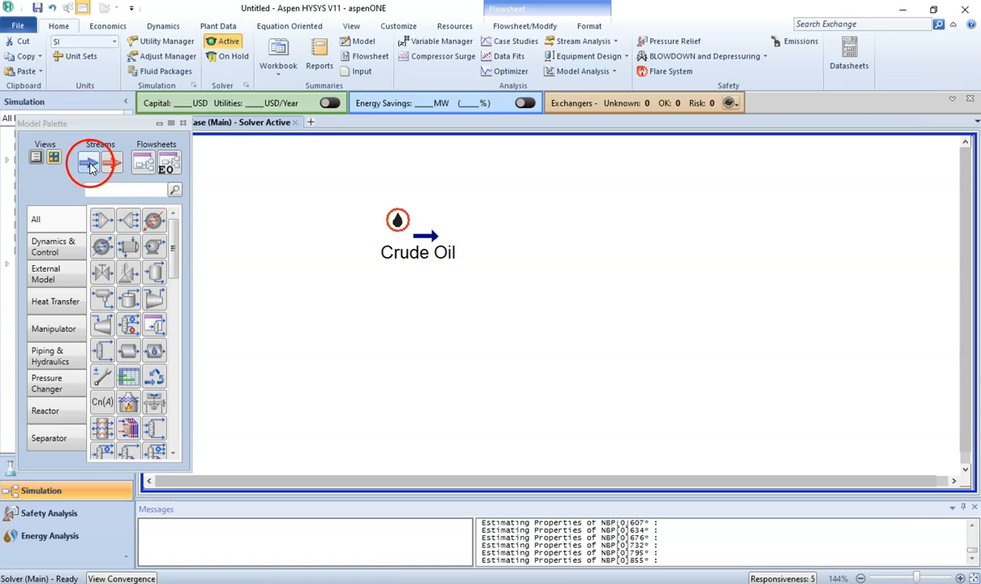
{"action": "left_click", "coordinate": [89, 165]}
{"action": "left_click", "coordinate": [414, 340]}
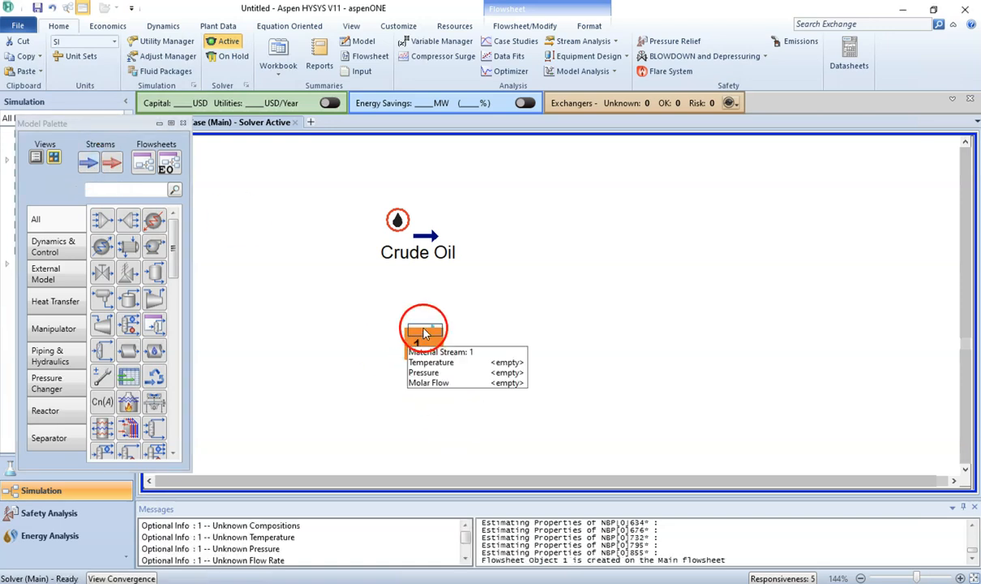
{"action": "double_click", "coordinate": [419, 330]}
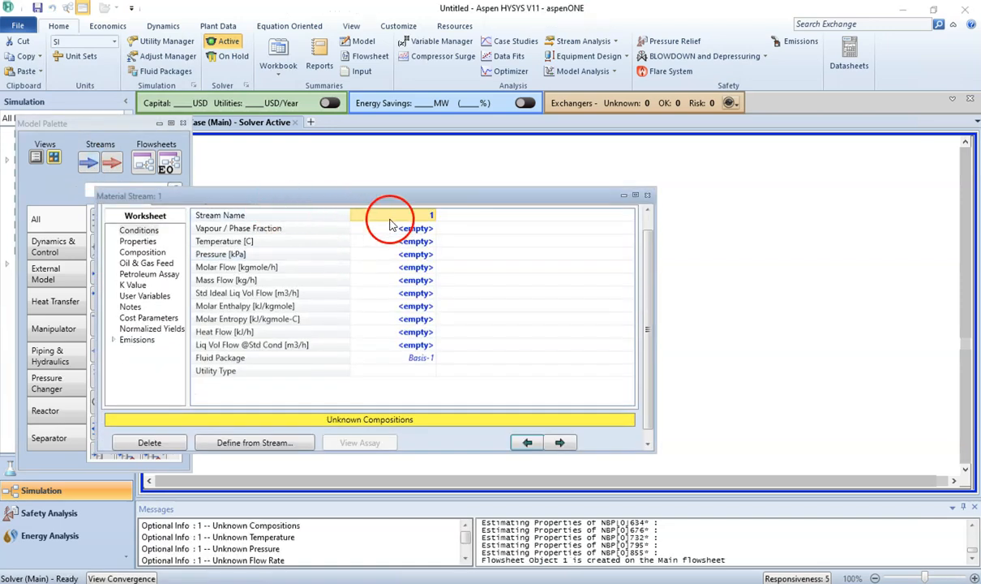
{"action": "type", "text": "Wa"}
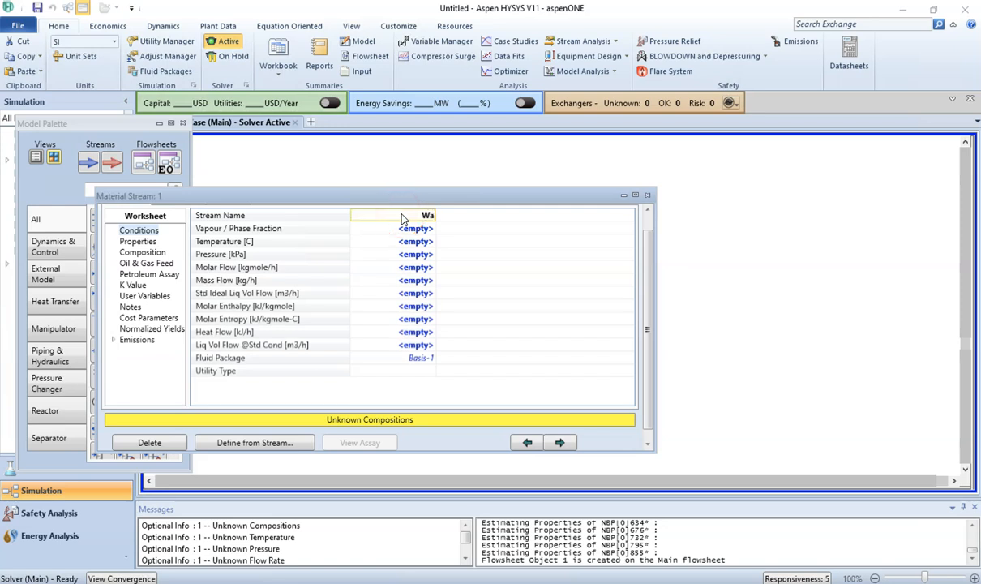
{"action": "type", "text": "ter"}
{"action": "key", "text": "Return"}
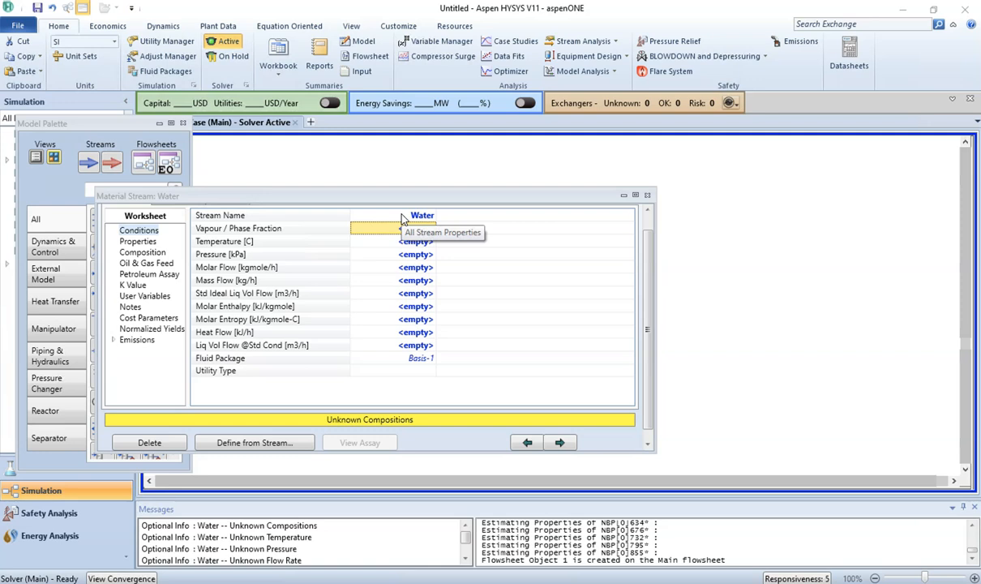
- Set the Water stream's temperature to 15 °C and its mass flow to 21600 kg/h
{"action": "left_click", "coordinate": [408, 242]}
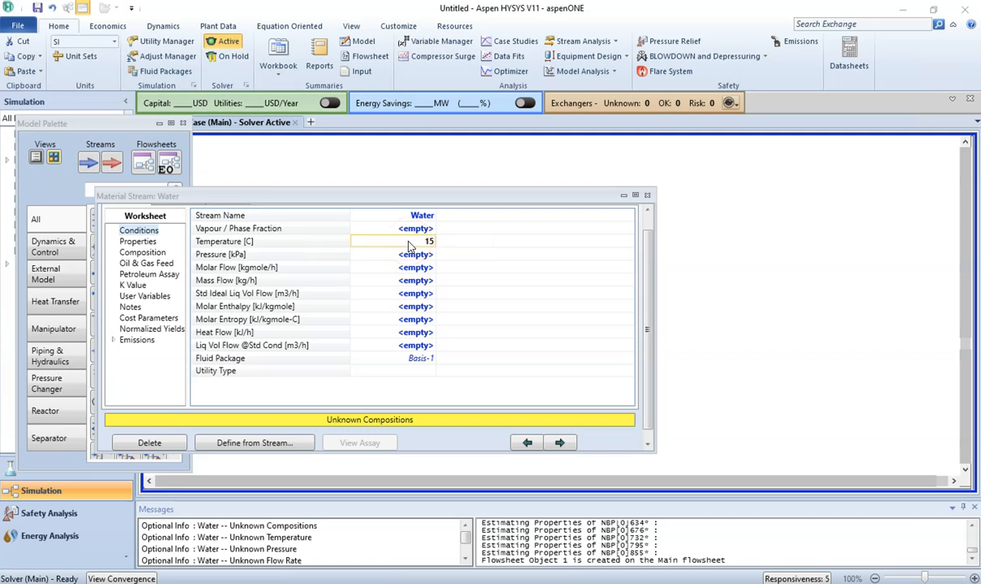
{"action": "key", "text": "Return"}
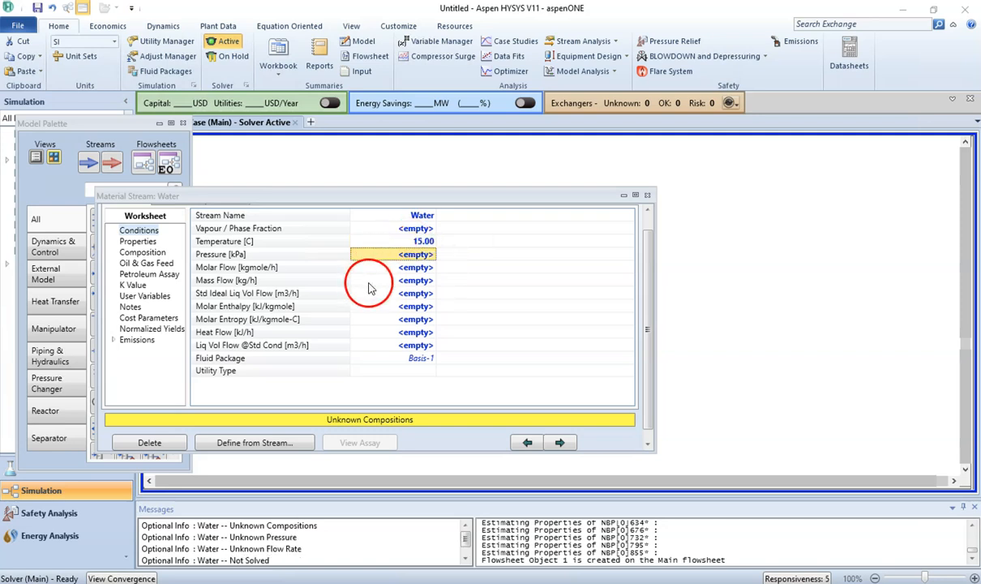
{"action": "left_click", "coordinate": [415, 281]}
{"action": "type", "text": "216"}
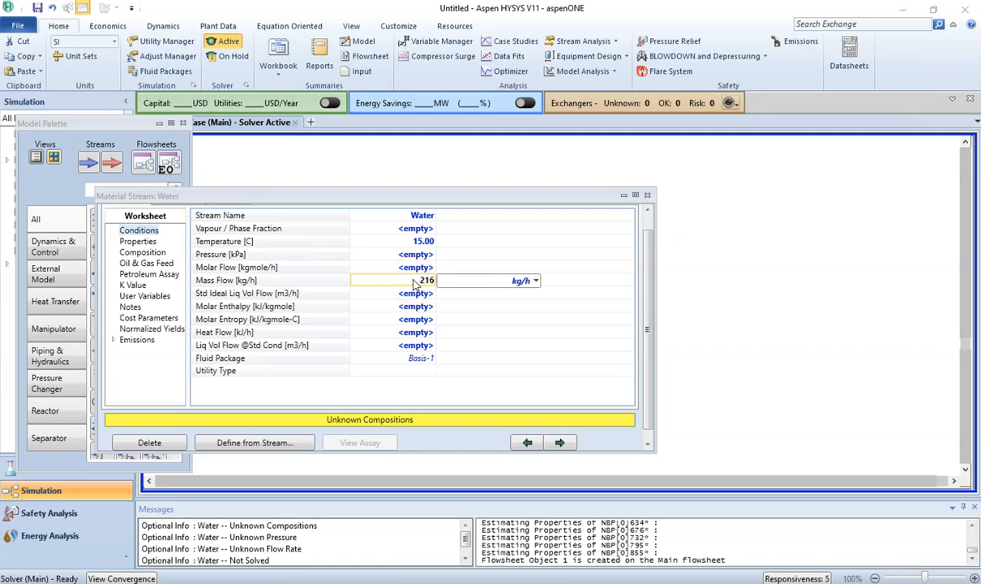
{"action": "type", "text": "00"}
{"action": "key", "text": "Return"}
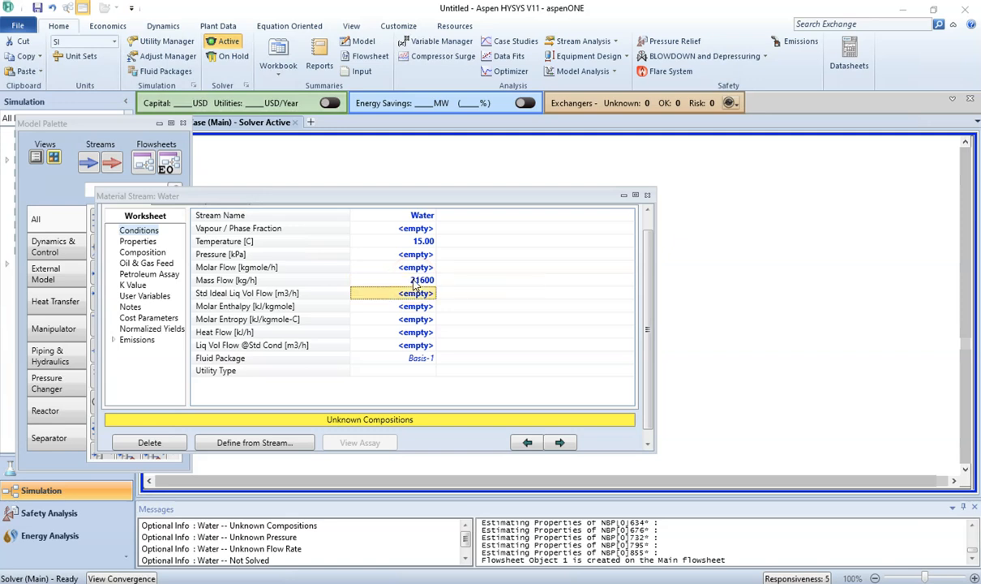
- Define the Water stream's composition as pure H2O with a mole fraction of 1, normalize the remaining components and close the stream window
{"action": "left_click", "coordinate": [154, 253]}
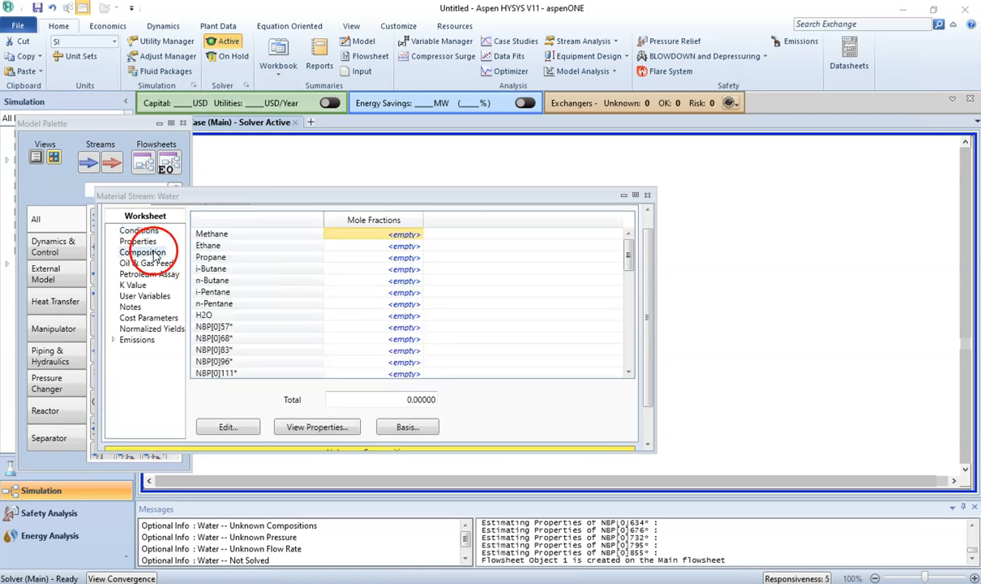
{"action": "left_click", "coordinate": [353, 316]}
{"action": "key", "text": "Return"}
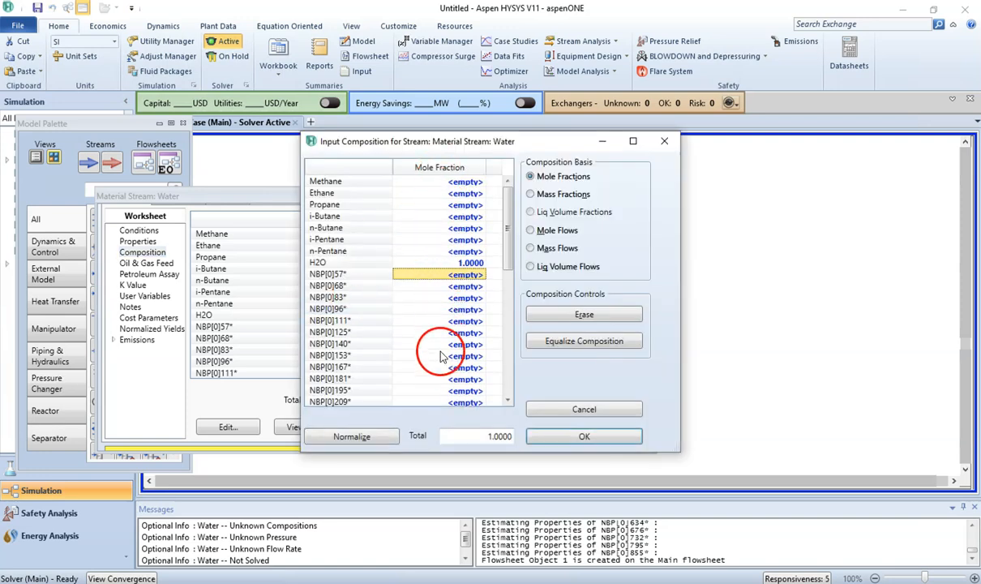
{"action": "left_click", "coordinate": [362, 436]}
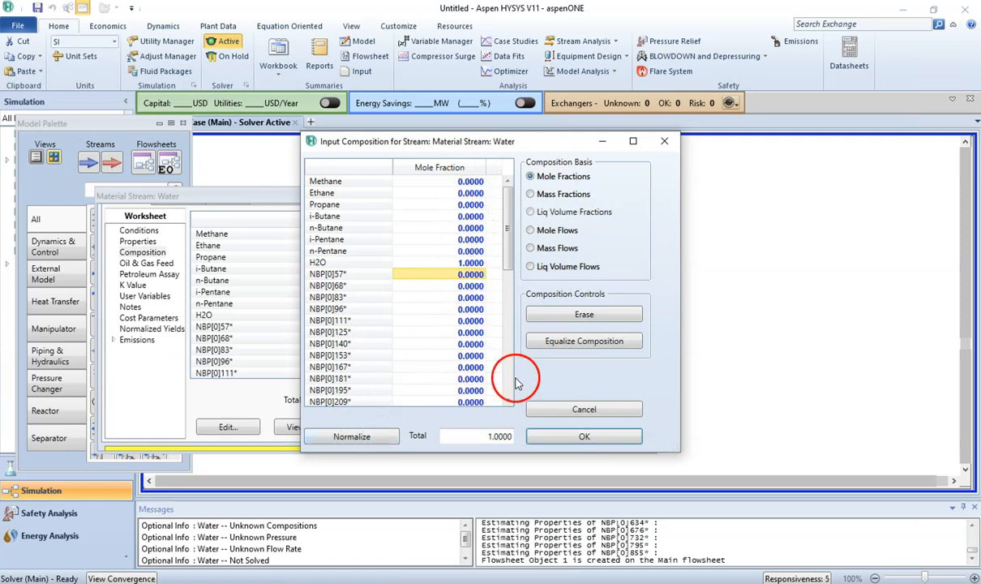
{"action": "left_click", "coordinate": [577, 438]}
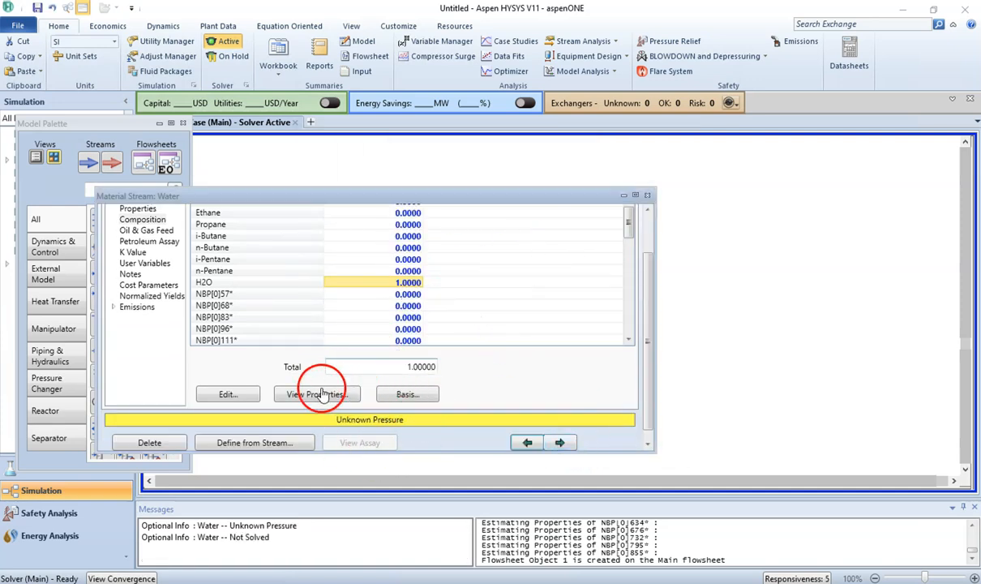
{"action": "left_click", "coordinate": [647, 196]}
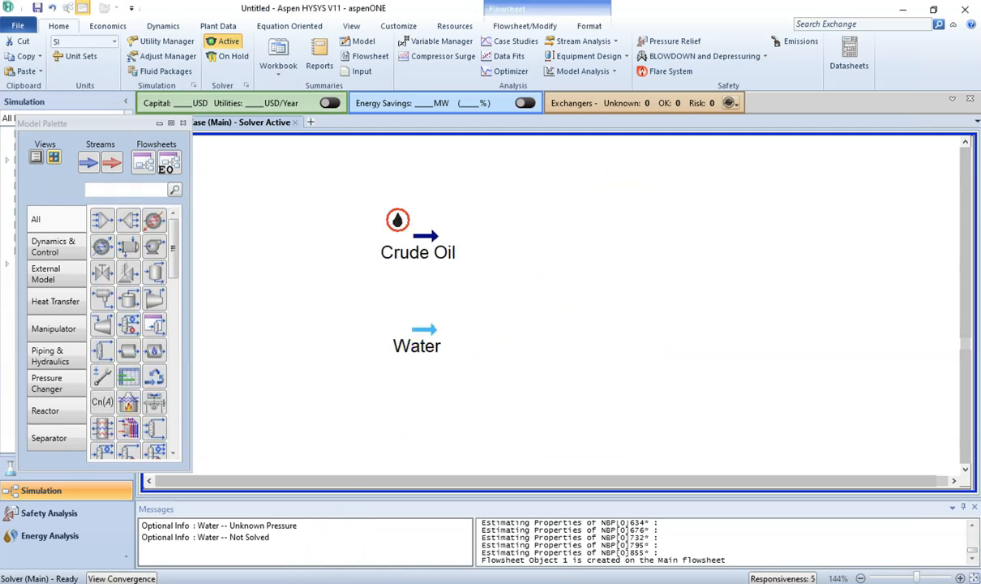
- Switch to the Workbook 11 PDF, consult the process diagram for the unit joining the two feeds and return to Aspen HYSYS
{"action": "left_click", "coordinate": [418, 493]}
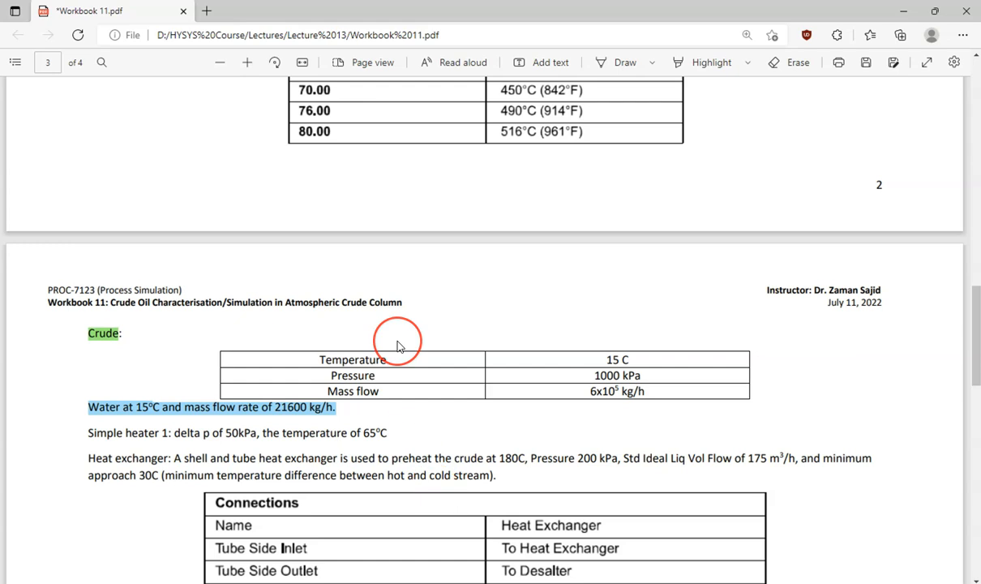
{"action": "scroll", "coordinate": [397, 346], "scroll_direction": "up", "scroll_amount": 10}
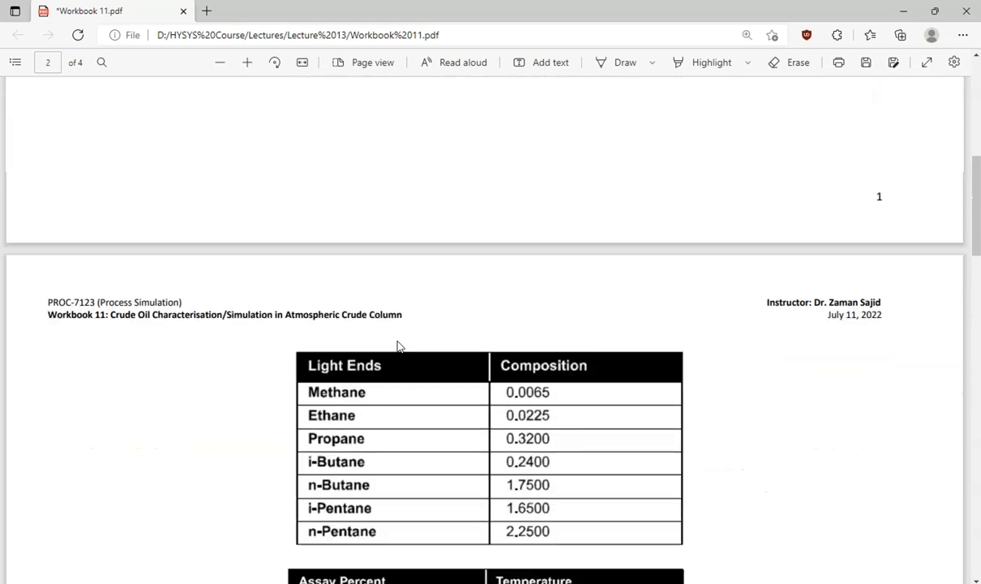
{"action": "scroll", "coordinate": [398, 346], "scroll_direction": "up", "scroll_amount": 6}
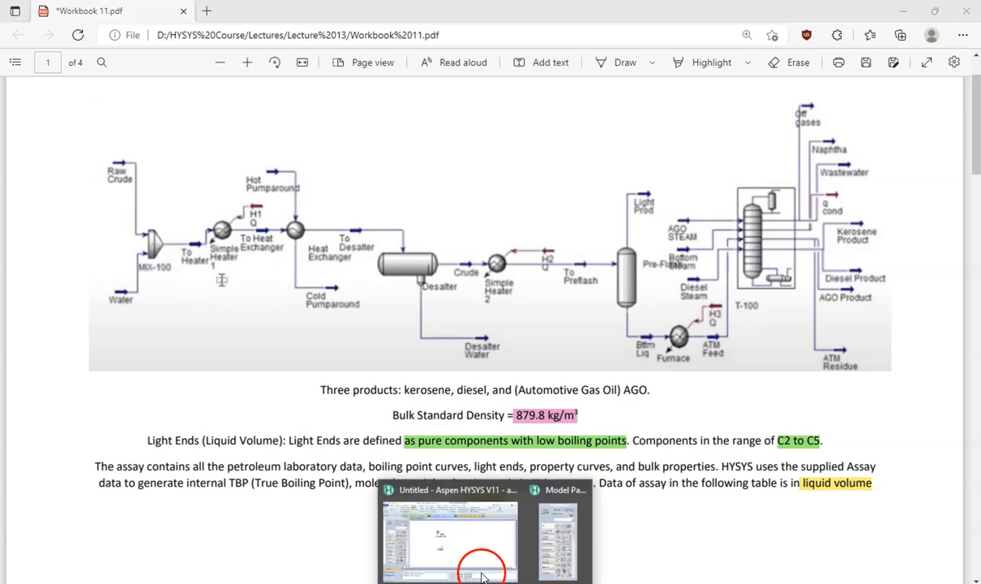
{"action": "left_click", "coordinate": [486, 555]}
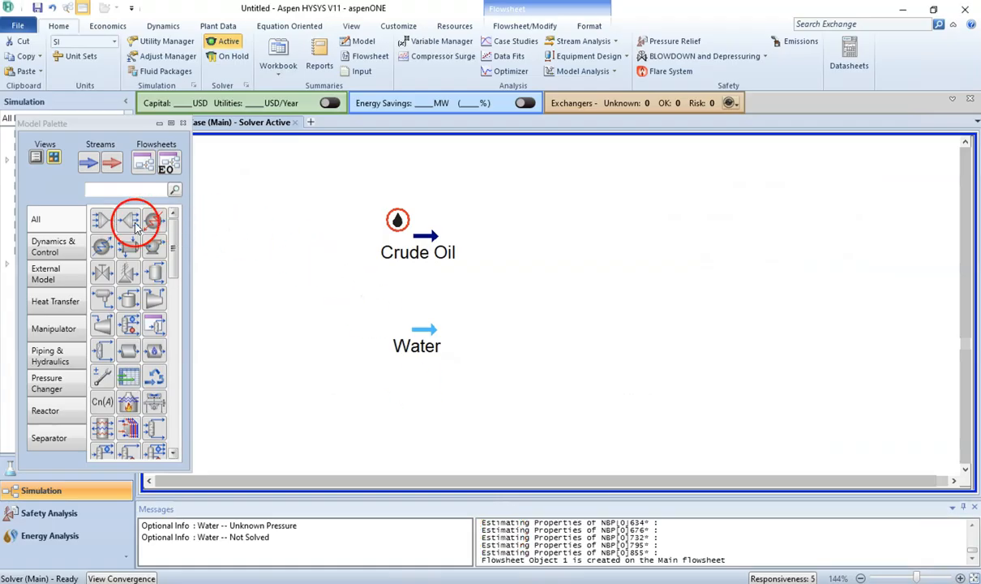
- Place a mixer just downstream of the Crude Oil and Water streams and open its property window clear of the feeds
{"action": "left_click", "coordinate": [101, 222]}
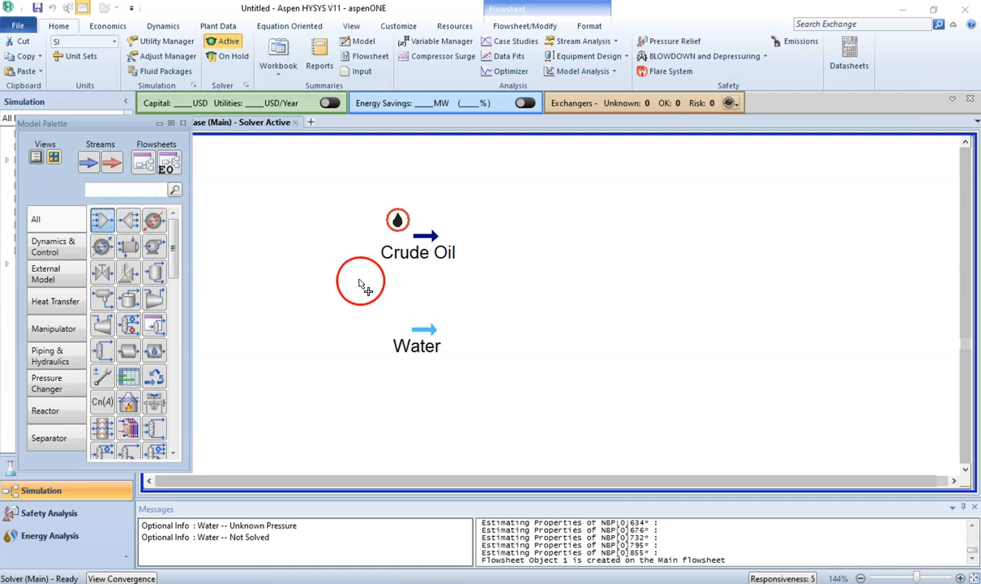
{"action": "left_click", "coordinate": [496, 318]}
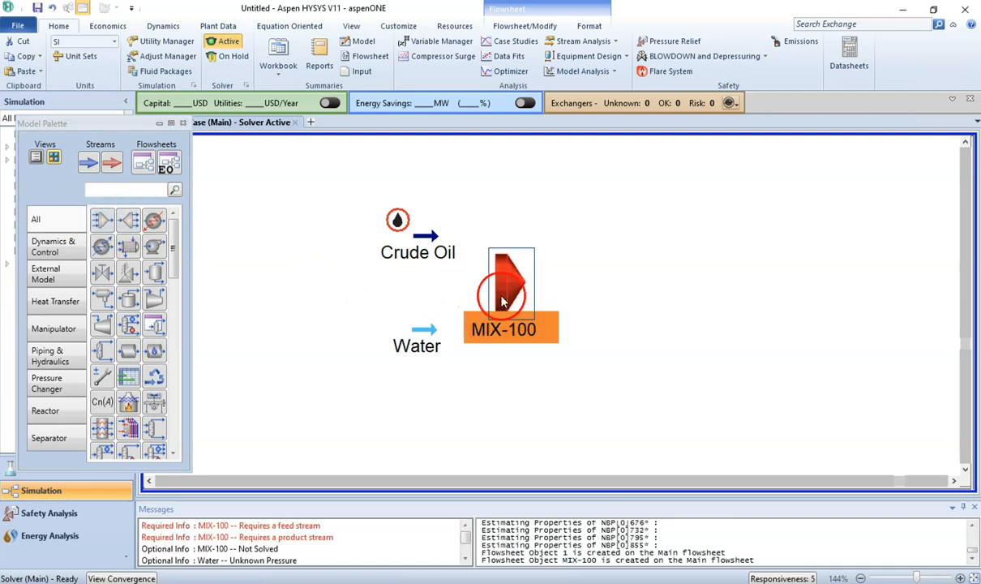
{"action": "double_click", "coordinate": [502, 301]}
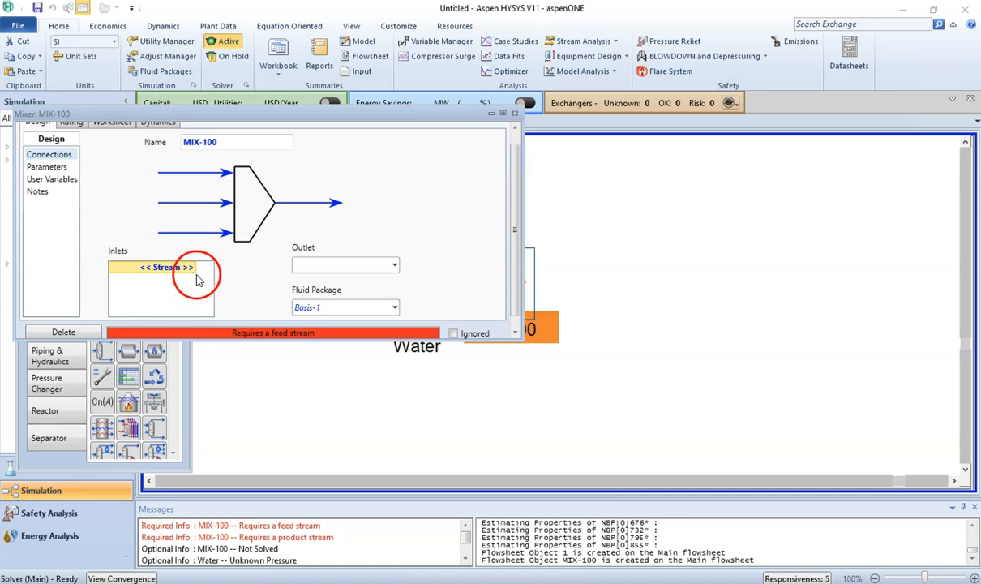
{"action": "left_click_drag", "start_coordinate": [273, 113], "coordinate": [696, 181]}
- Connect Crude Oil and Water as the mixer's inlets and create an outlet stream named To Heater
{"action": "left_click", "coordinate": [676, 335]}
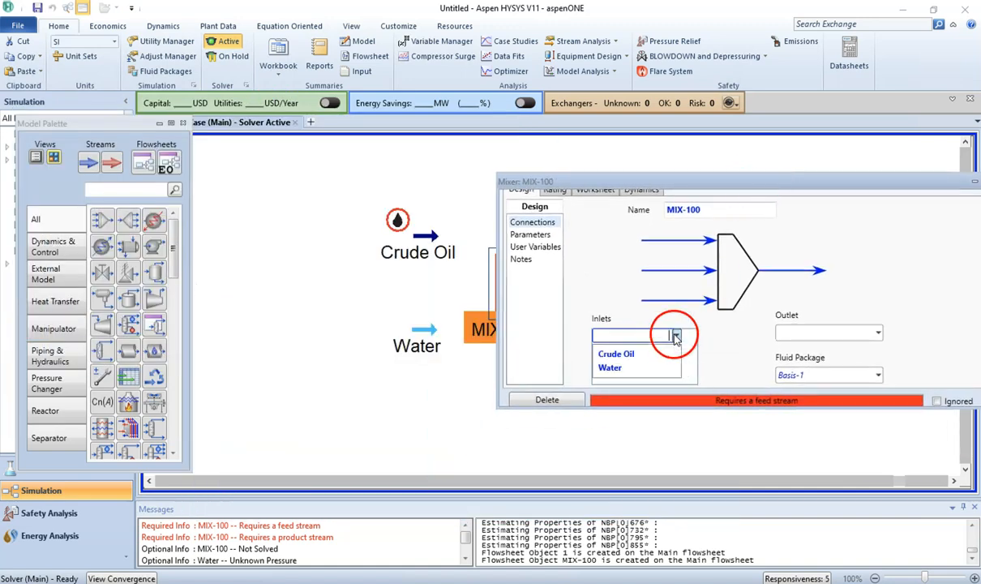
{"action": "left_click", "coordinate": [648, 354]}
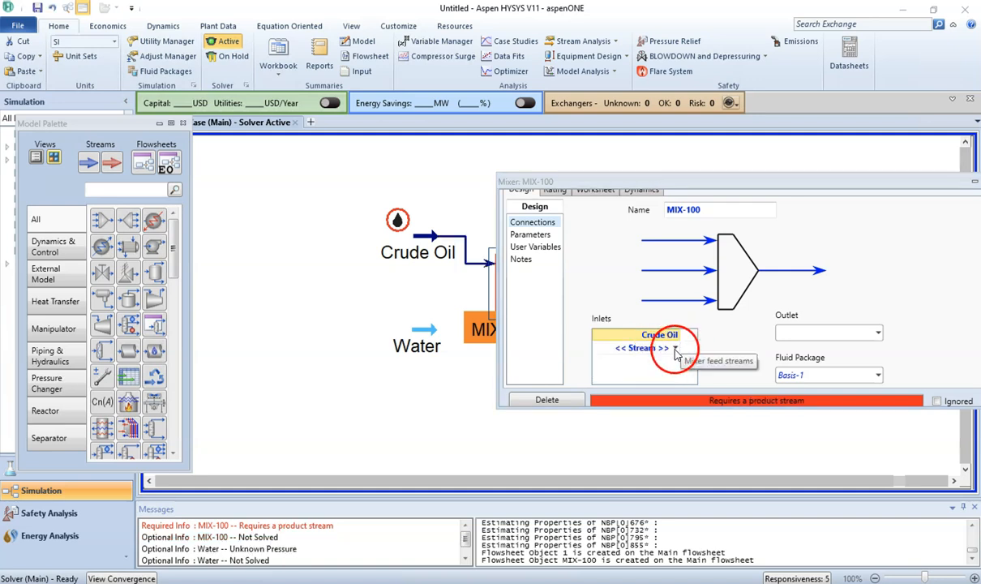
{"action": "left_click", "coordinate": [671, 348]}
{"action": "left_click", "coordinate": [650, 370]}
{"action": "left_click", "coordinate": [788, 330]}
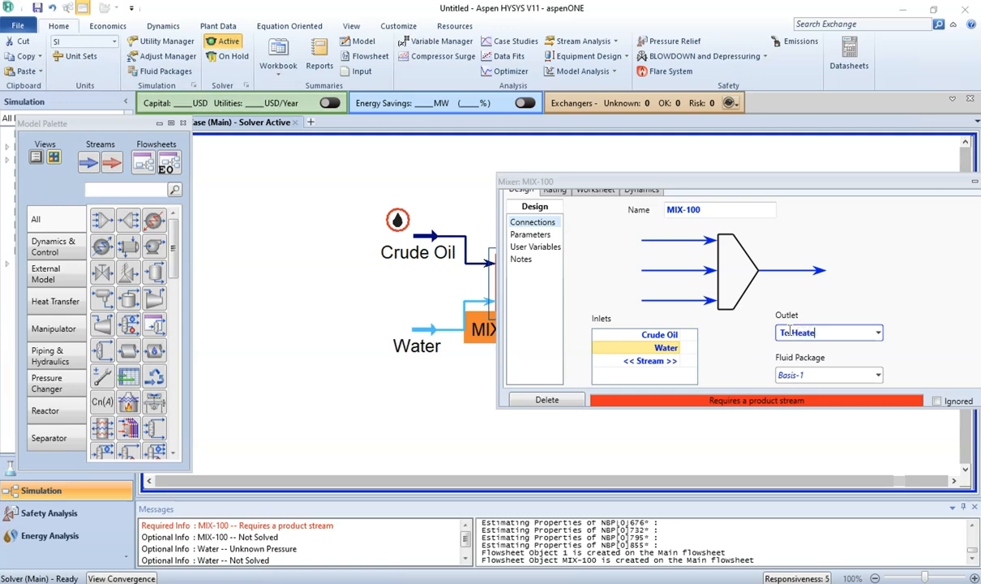
{"action": "left_click", "coordinate": [785, 262]}
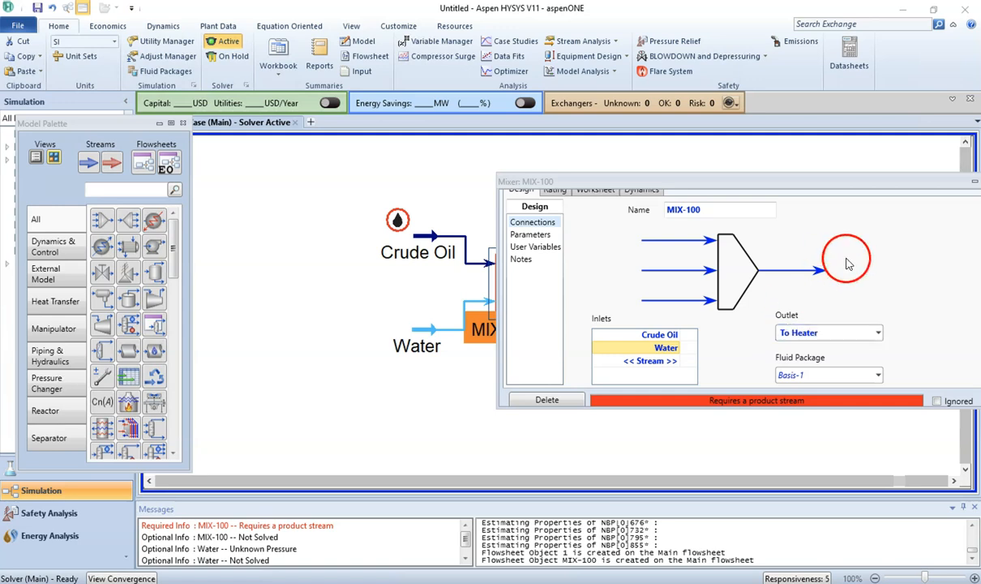
- Set the mixer's automatic pressure assignment to Equalize All and close its property window
{"action": "left_click", "coordinate": [539, 234]}
{"action": "left_click", "coordinate": [628, 347]}
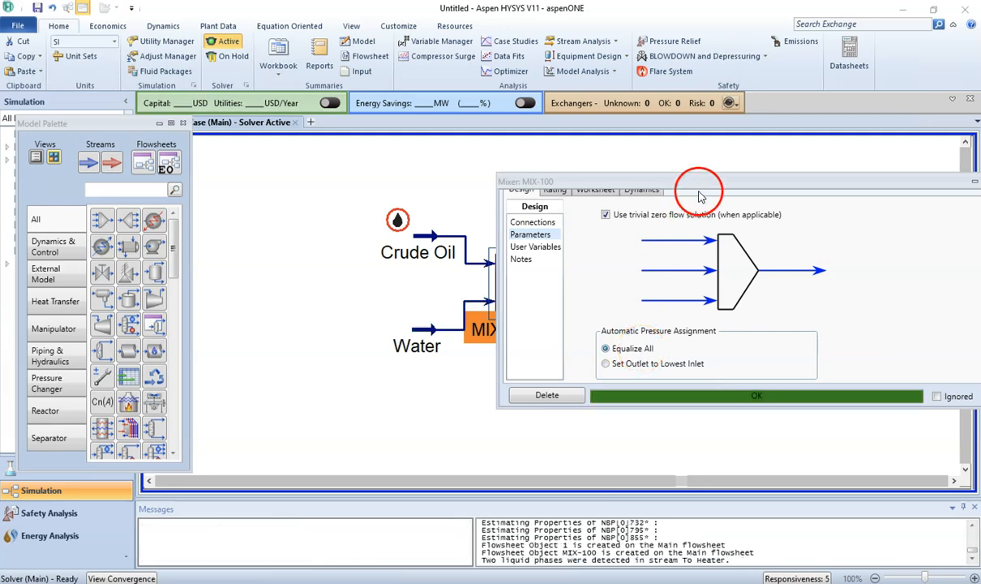
{"action": "left_click_drag", "start_coordinate": [561, 188], "coordinate": [363, 164]}
{"action": "left_click", "coordinate": [800, 158]}
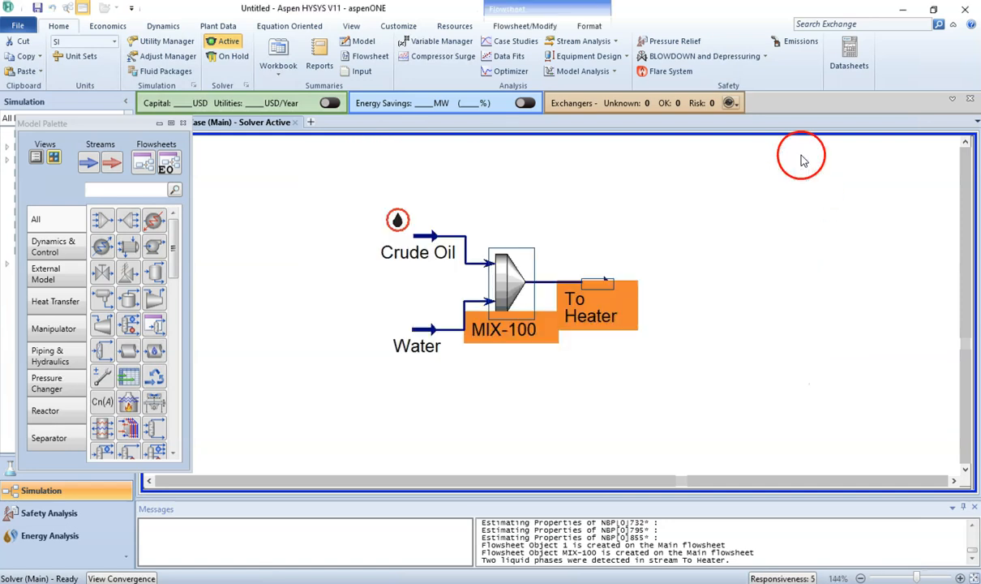
{"action": "left_click", "coordinate": [595, 375]}
- Review the calculated conditions of the Water stream, including its pressure, and close the stream window
{"action": "double_click", "coordinate": [420, 355]}
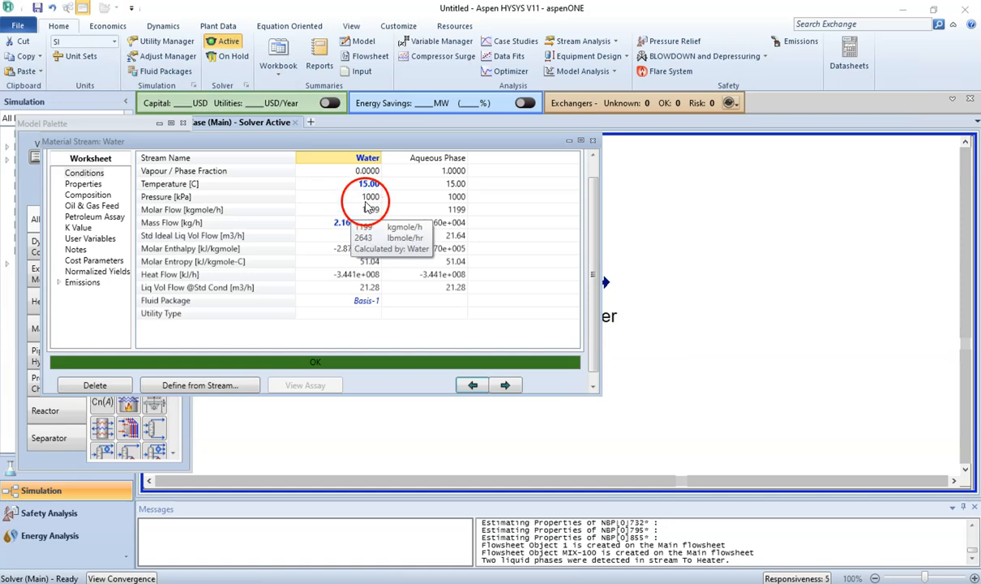
{"action": "left_click", "coordinate": [593, 141]}
{"action": "left_click", "coordinate": [505, 360]}
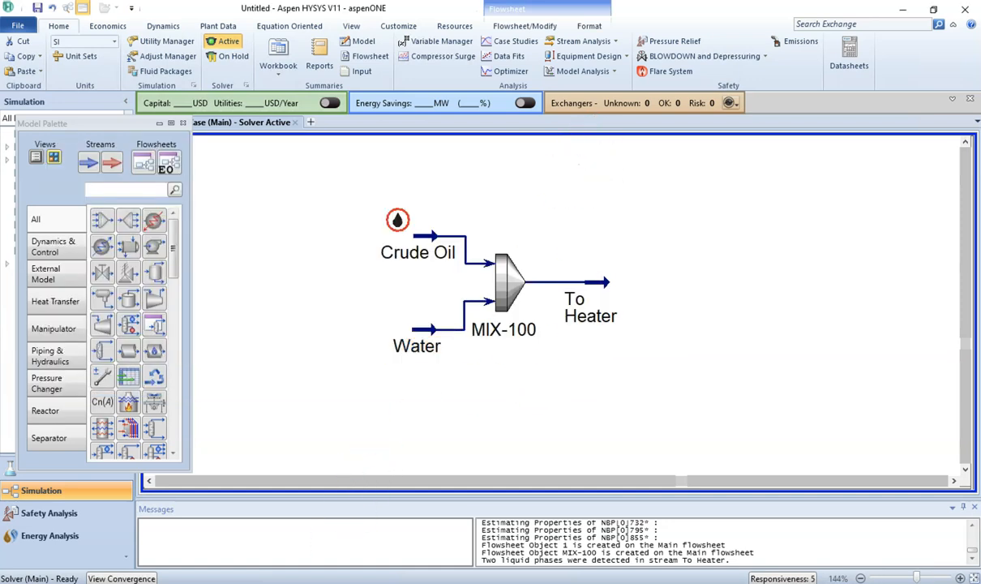
- Switch to the Workbook 11 PDF and highlight the line with the Simple heater 1 specifications in red
{"action": "mouse_move", "coordinate": [320, 579]}
{"action": "left_click", "coordinate": [420, 509]}
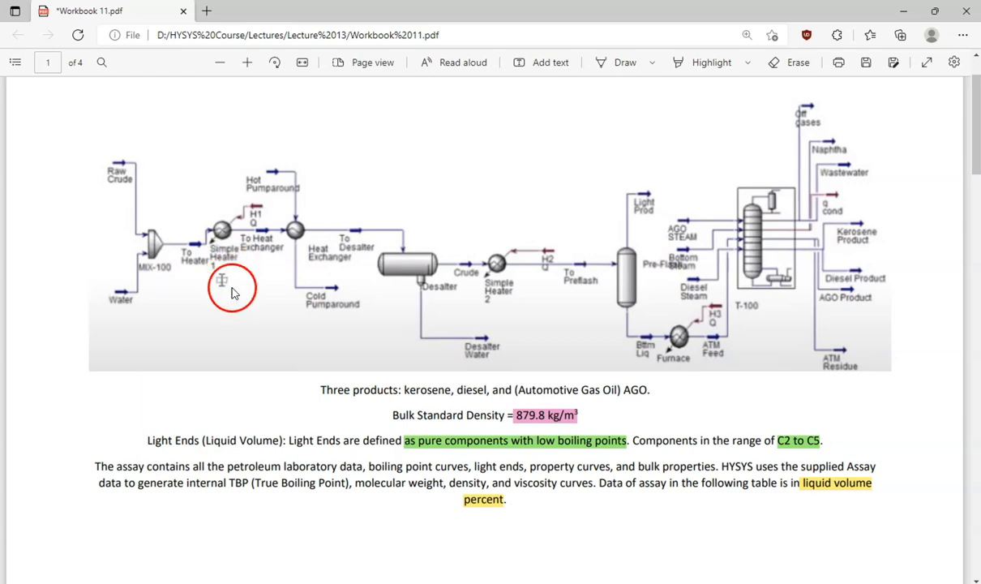
{"action": "scroll", "coordinate": [272, 370], "scroll_direction": "down", "scroll_amount": 12}
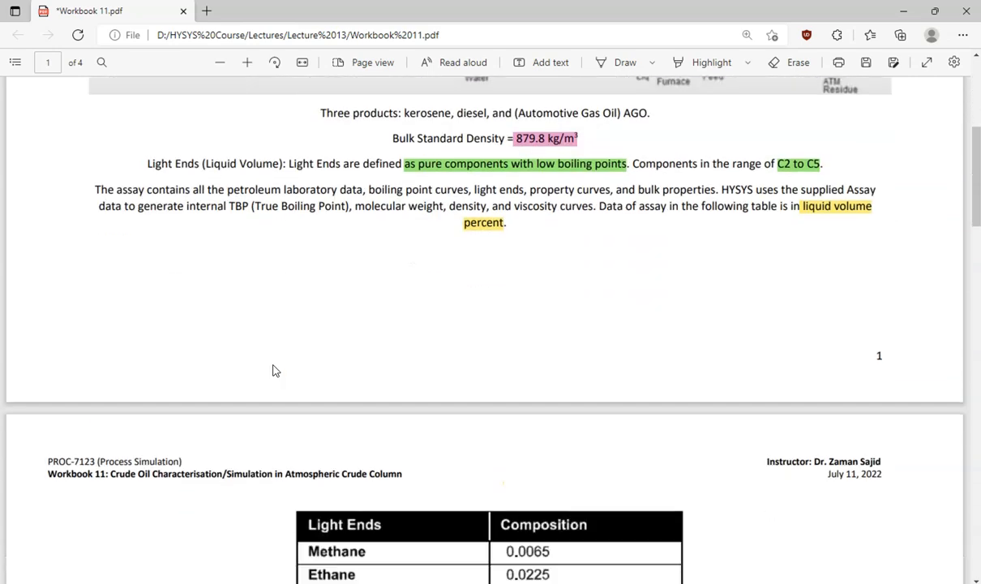
{"action": "scroll", "coordinate": [272, 371], "scroll_direction": "down", "scroll_amount": 4}
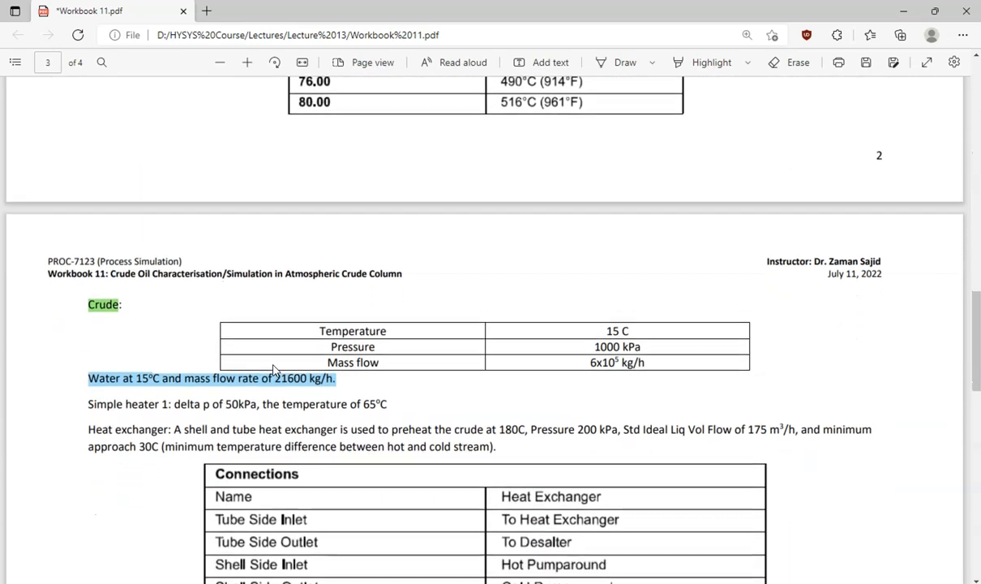
{"action": "left_click_drag", "start_coordinate": [84, 397], "coordinate": [389, 394]}
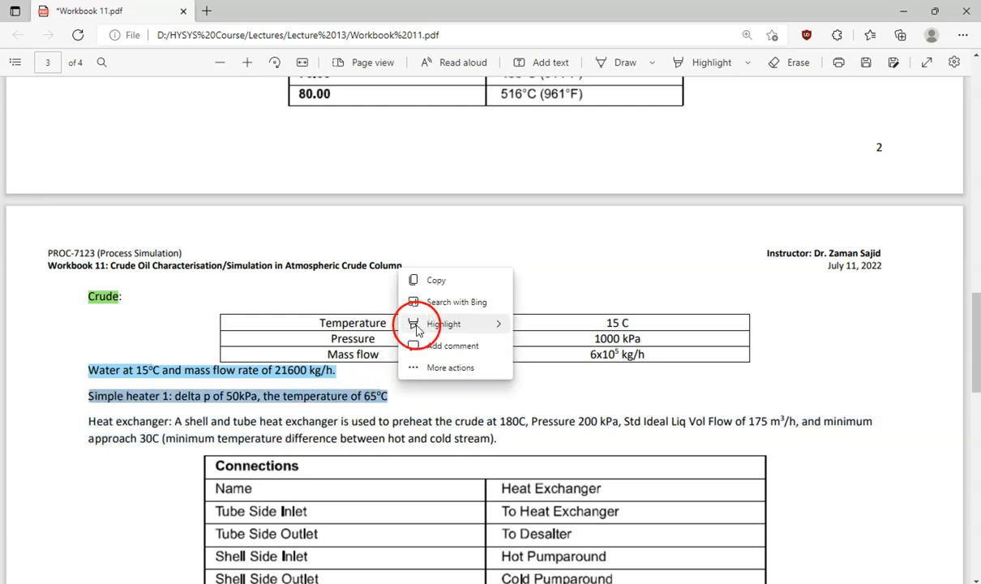
{"action": "mouse_move", "coordinate": [478, 323]}
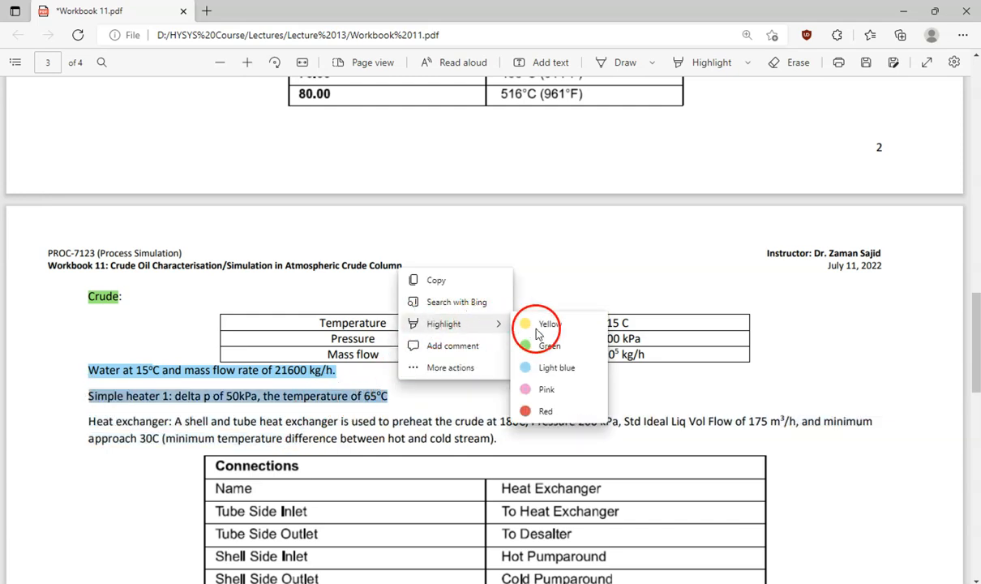
{"action": "left_click", "coordinate": [547, 411]}
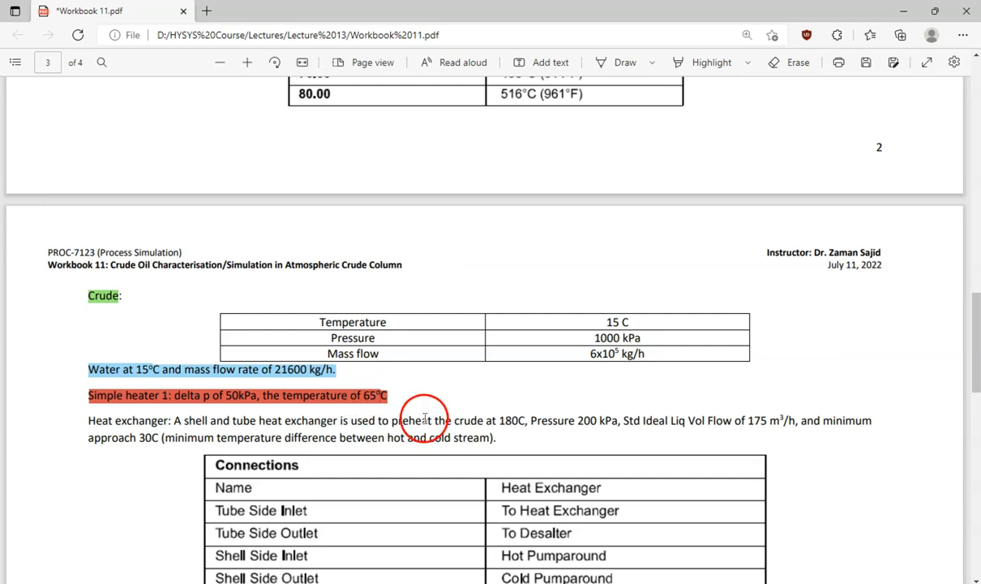
- Switch to Aspen HYSYS, place a heater just downstream of the To Heater stream and open its property window
{"action": "left_click", "coordinate": [494, 522]}
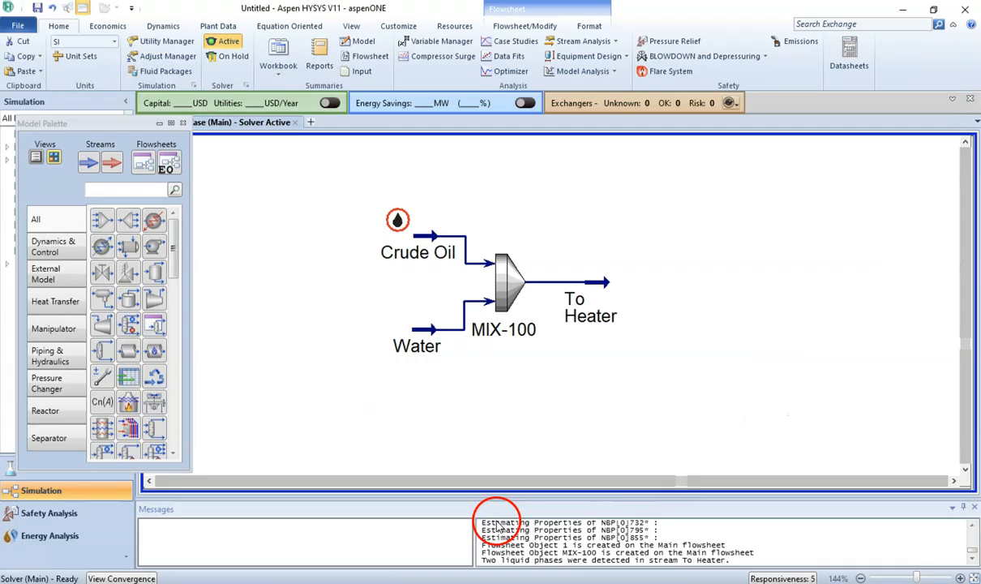
{"action": "left_click_drag", "start_coordinate": [154, 225], "coordinate": [634, 304]}
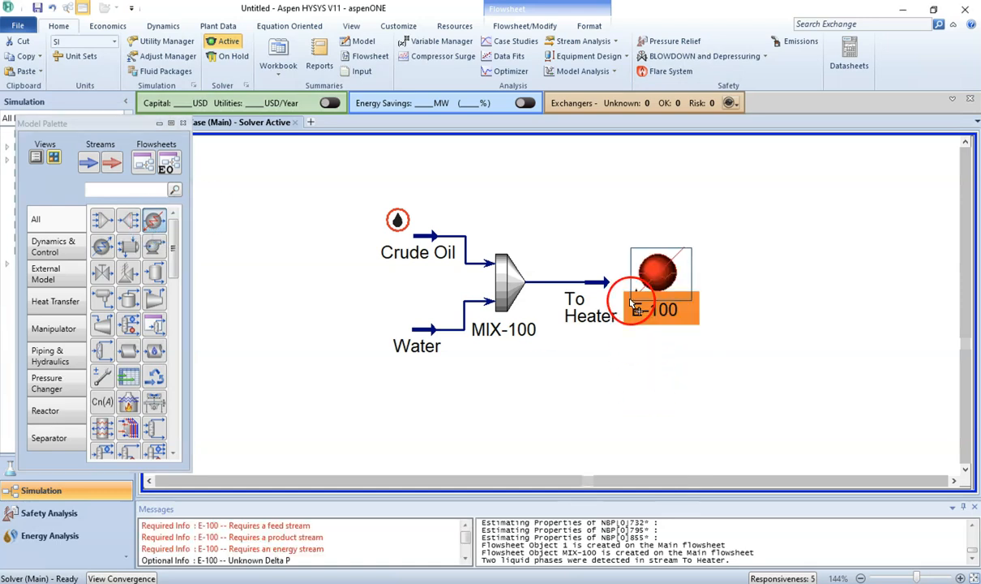
{"action": "double_click", "coordinate": [652, 296]}
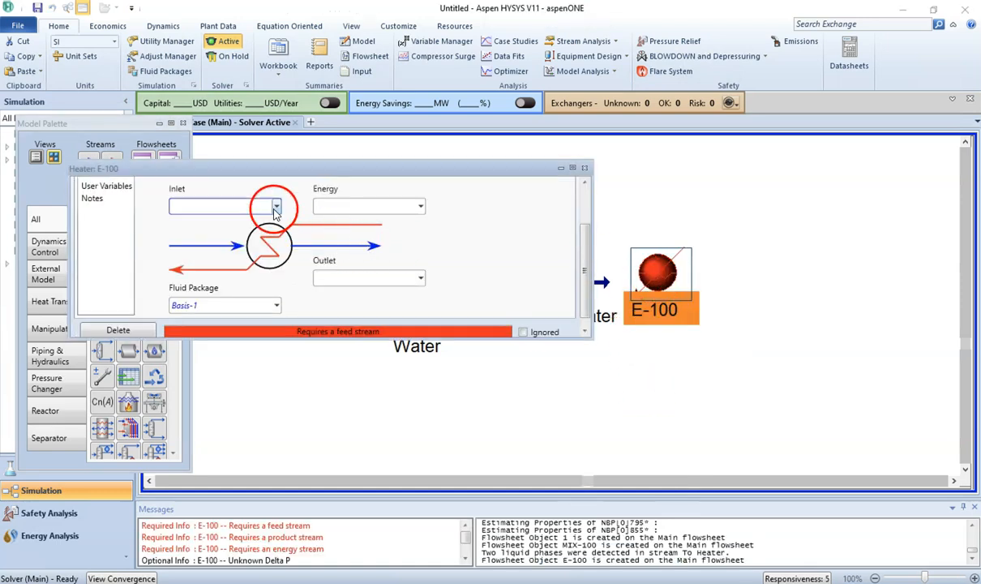
- Connect To Heater as the heater's inlet, with energy stream H1 Q and outlet stream To Heat Exchanger
{"action": "left_click", "coordinate": [247, 225]}
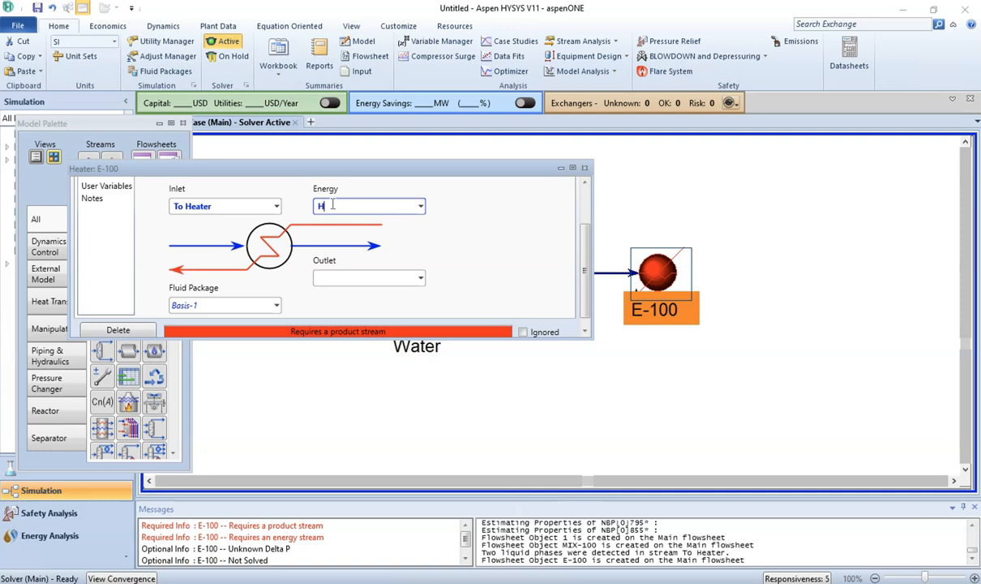
{"action": "left_click", "coordinate": [332, 205]}
{"action": "type", "text": "H1 Q"}
{"action": "left_click", "coordinate": [339, 278]}
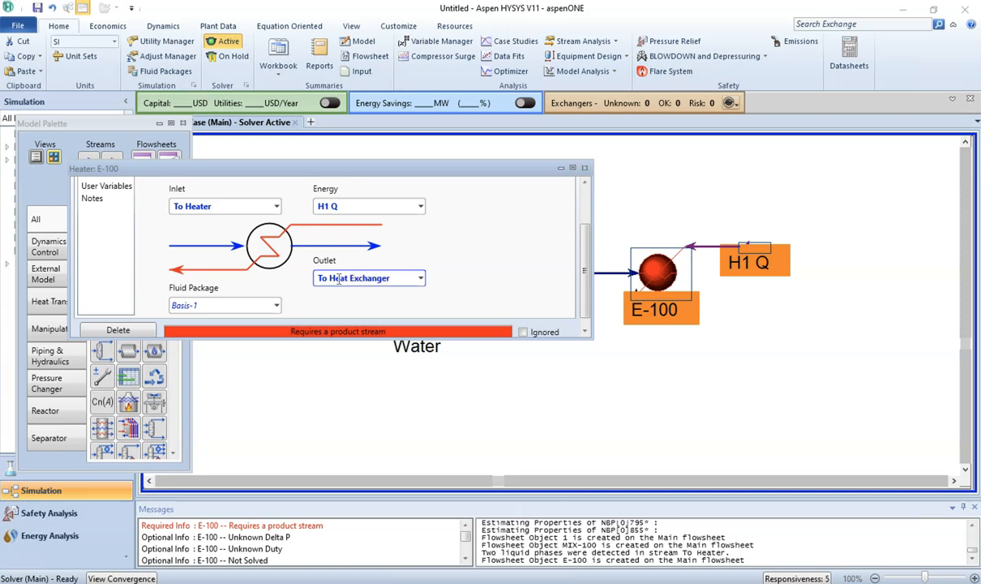
{"action": "key", "text": "Return"}
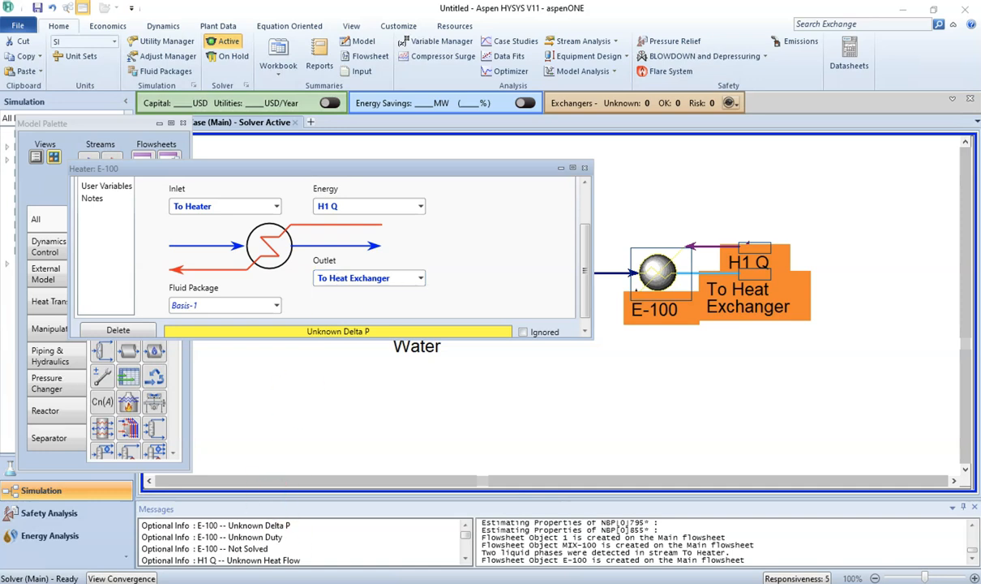
- Switch to the Workbook 11 PDF and check the stream connections around Simple Heater 1 in the process diagram
{"action": "left_click", "coordinate": [427, 559]}
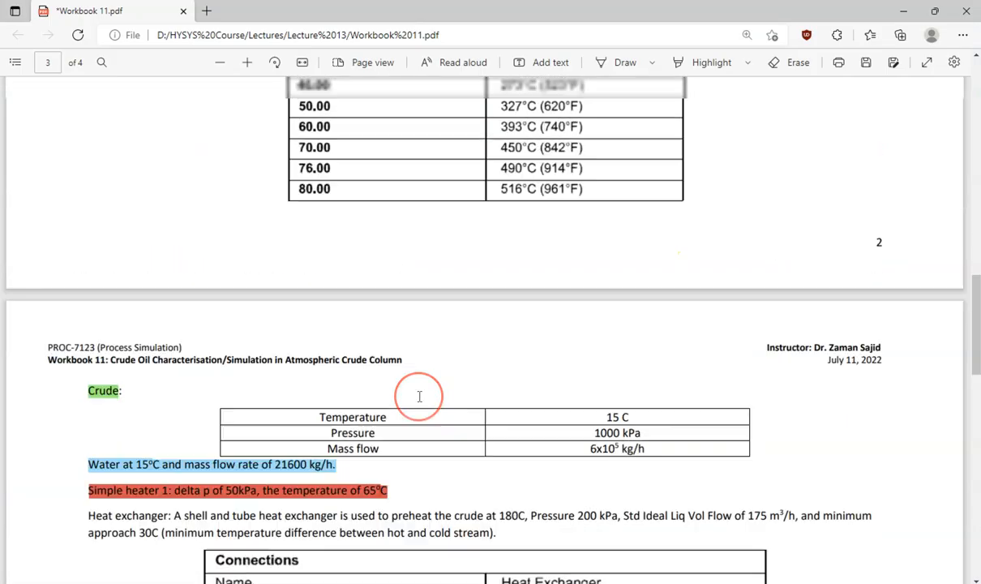
{"action": "scroll", "coordinate": [419, 396], "scroll_direction": "up", "scroll_amount": 20}
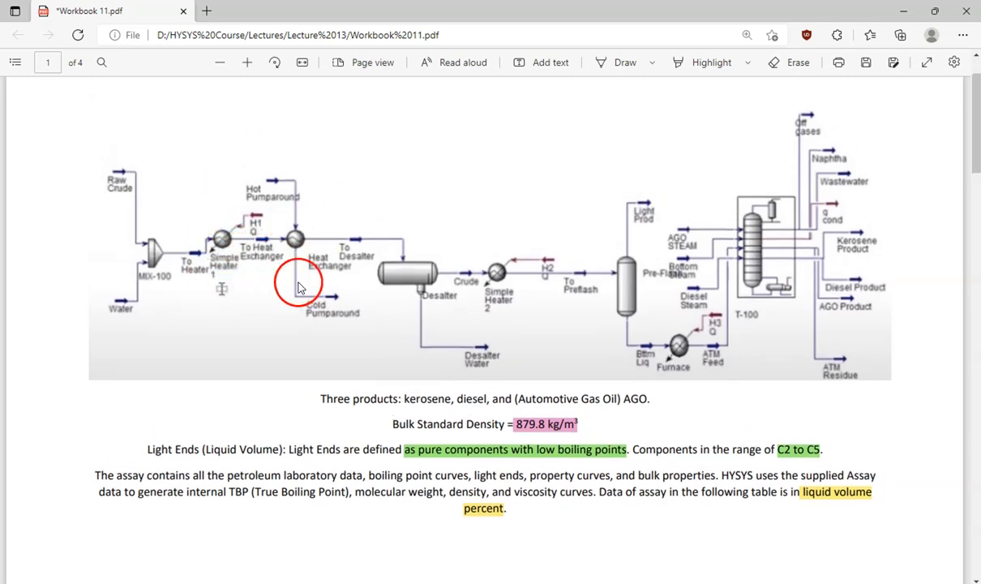
{"action": "scroll", "coordinate": [460, 484], "scroll_direction": "down", "scroll_amount": 5}
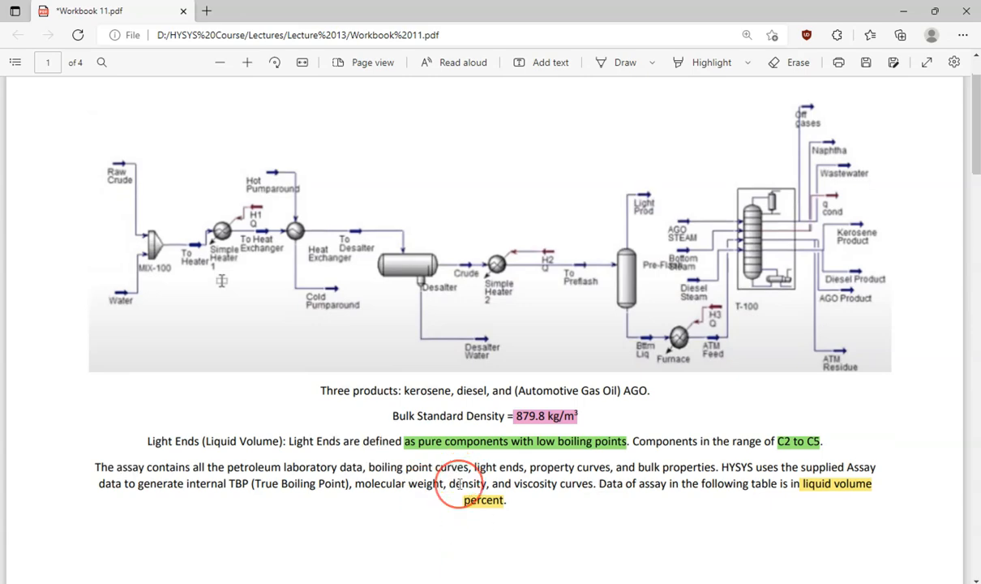
- Check the Simple heater 1 specifications in the PDF, switch to Aspen HYSYS and set heater E-100's Delta P to 50 kPa
{"action": "scroll", "coordinate": [460, 483], "scroll_direction": "down", "scroll_amount": 15}
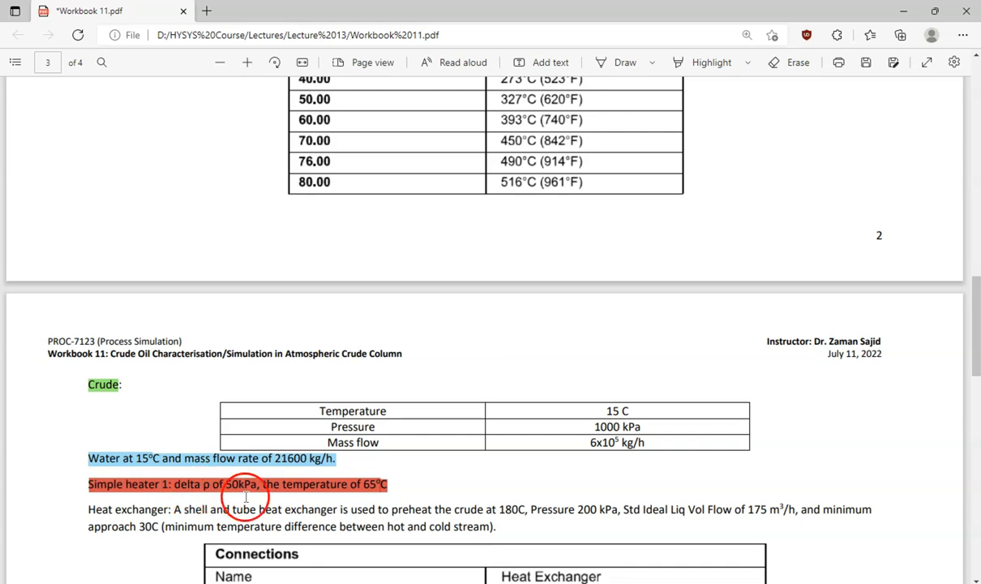
{"action": "scroll", "coordinate": [245, 496], "scroll_direction": "down", "scroll_amount": 1}
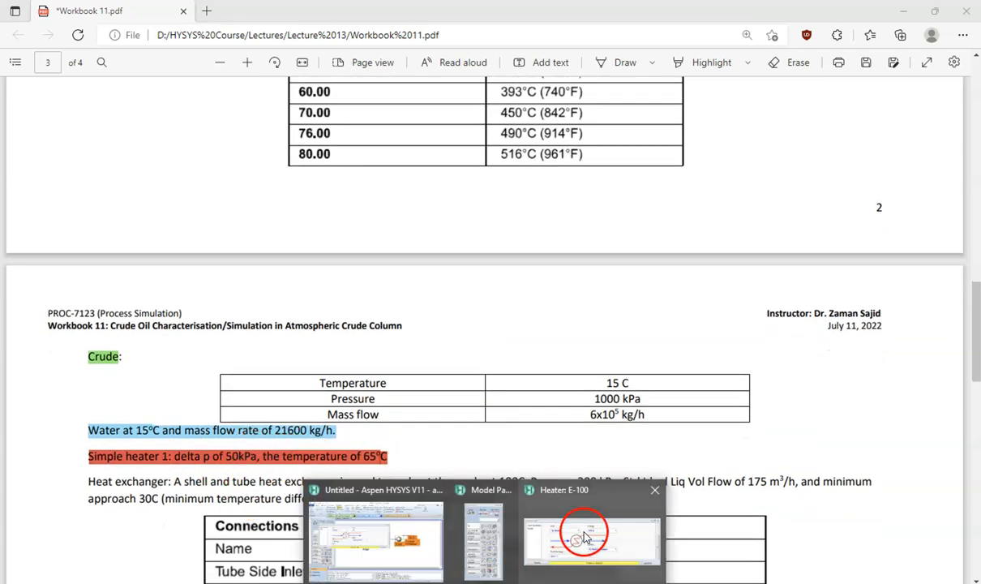
{"action": "left_click", "coordinate": [582, 531]}
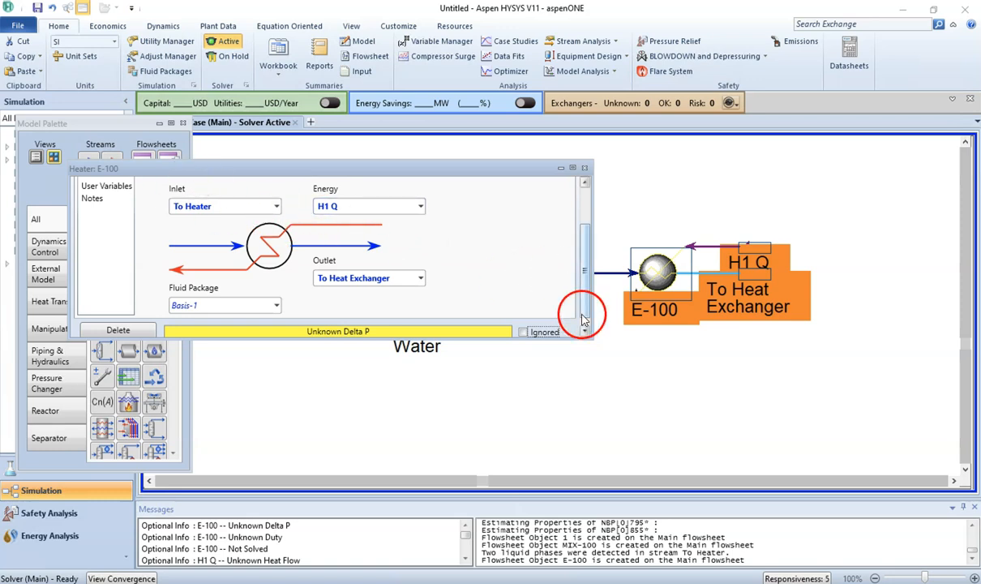
{"action": "left_click_drag", "start_coordinate": [569, 339], "coordinate": [573, 416]}
{"action": "left_click", "coordinate": [110, 234]}
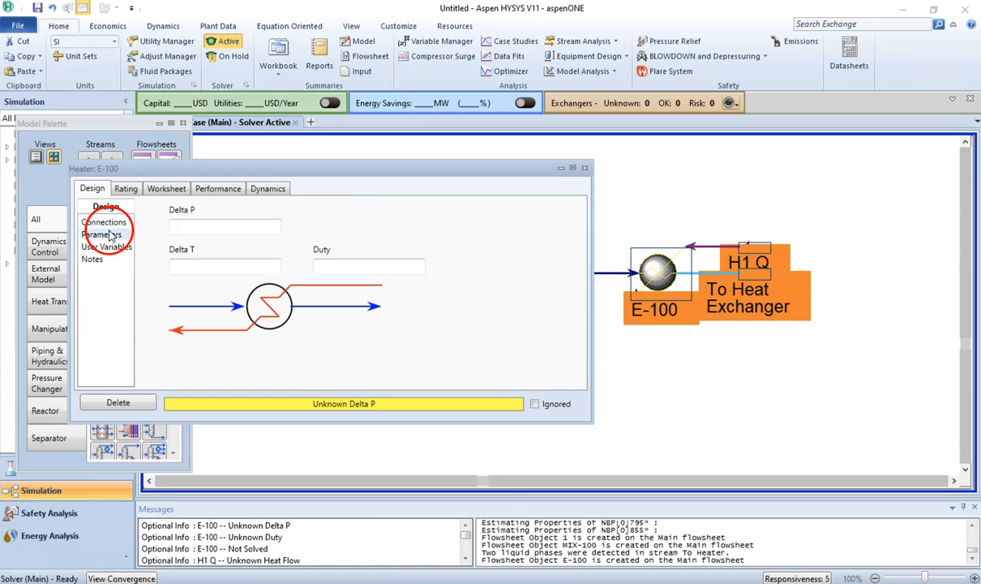
{"action": "left_click", "coordinate": [217, 226]}
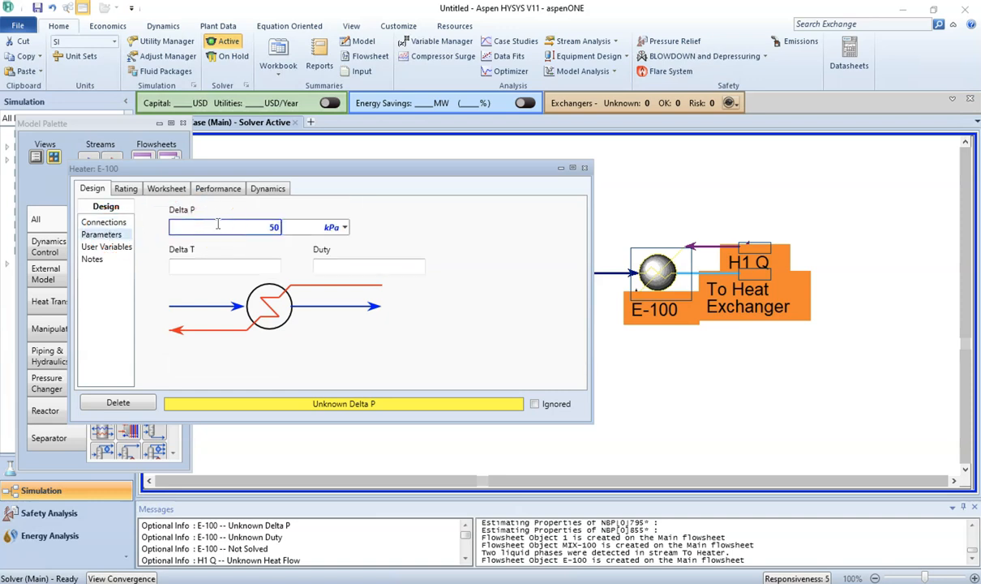
{"action": "left_click", "coordinate": [178, 162]}
- Set the temperature of heater outlet stream To Heat Exchanger to 65 C and close the heater's property window
{"action": "left_click", "coordinate": [168, 189]}
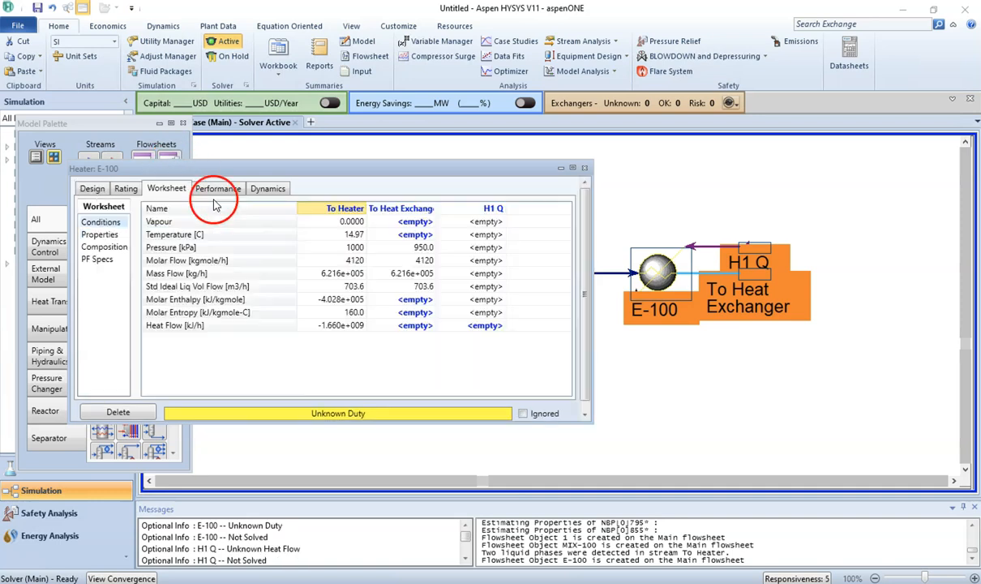
{"action": "left_click", "coordinate": [423, 236]}
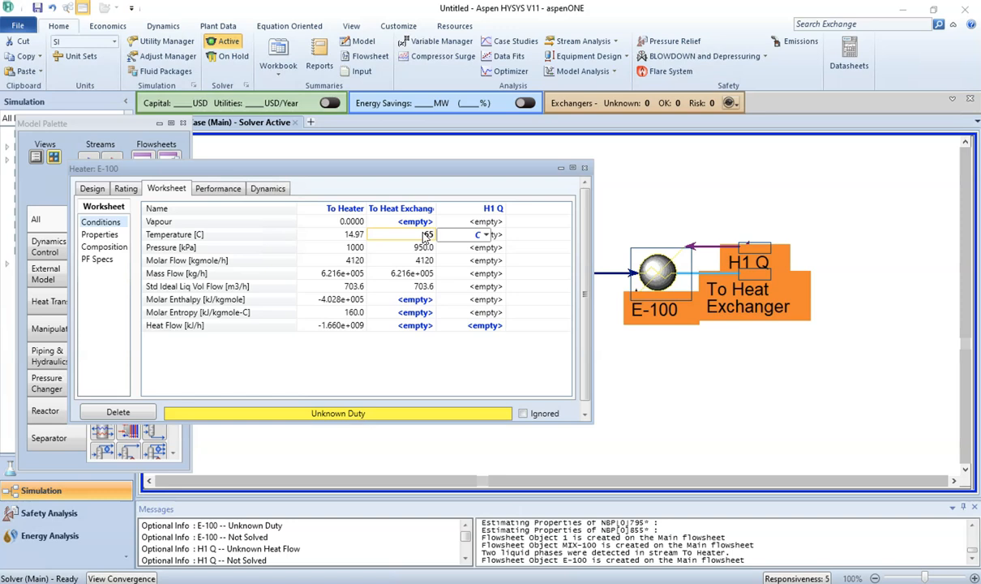
{"action": "type", "text": "65"}
{"action": "key", "text": "Return"}
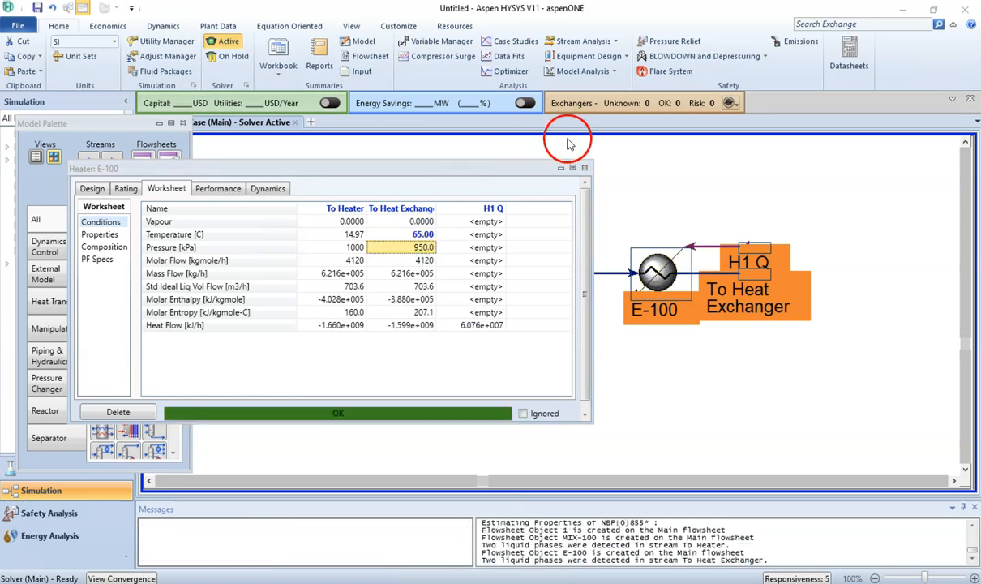
{"action": "left_click", "coordinate": [585, 169]}
- Move the H1 Q energy stream just above heater E-100 on the flowsheet and deselect it
{"action": "left_click", "coordinate": [707, 355]}
{"action": "left_click", "coordinate": [730, 252]}
{"action": "left_click_drag", "start_coordinate": [733, 252], "coordinate": [695, 234]}
{"action": "left_click", "coordinate": [668, 361]}
{"action": "left_click", "coordinate": [697, 232]}
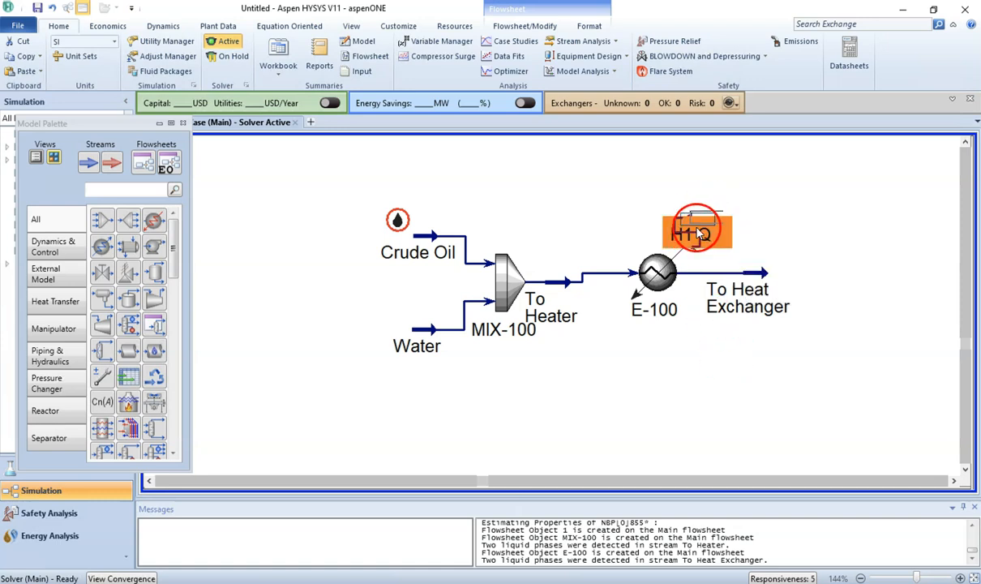
{"action": "left_click", "coordinate": [660, 371]}
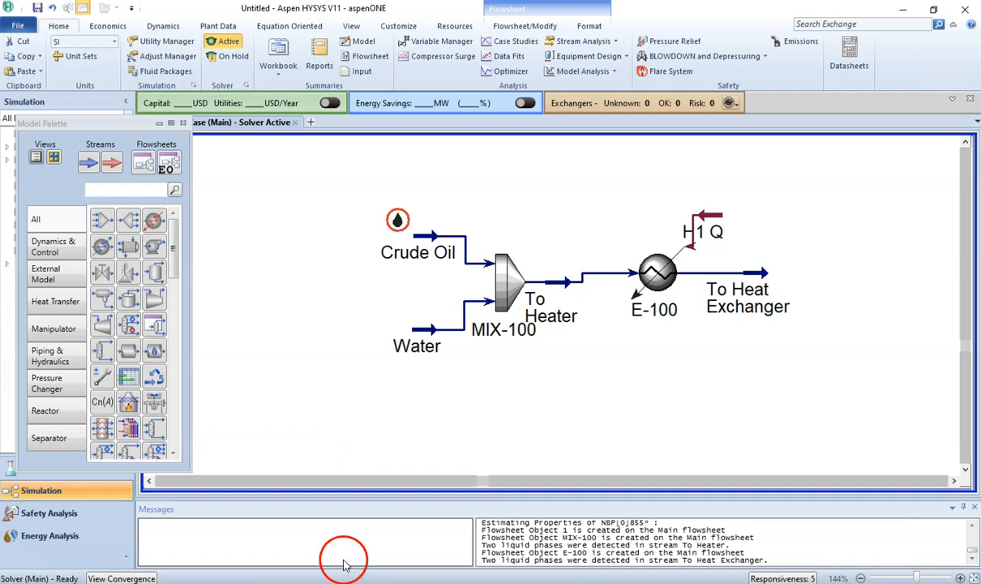
- Switch to the Workbook 11 PDF, review the process diagram and highlight "A shell and tube heat exchanger" in green
{"action": "mouse_move", "coordinate": [405, 551]}
{"action": "left_click", "coordinate": [438, 514]}
{"action": "scroll", "coordinate": [381, 330], "scroll_direction": "up", "scroll_amount": 1}
{"action": "scroll", "coordinate": [382, 330], "scroll_direction": "up", "scroll_amount": 15}
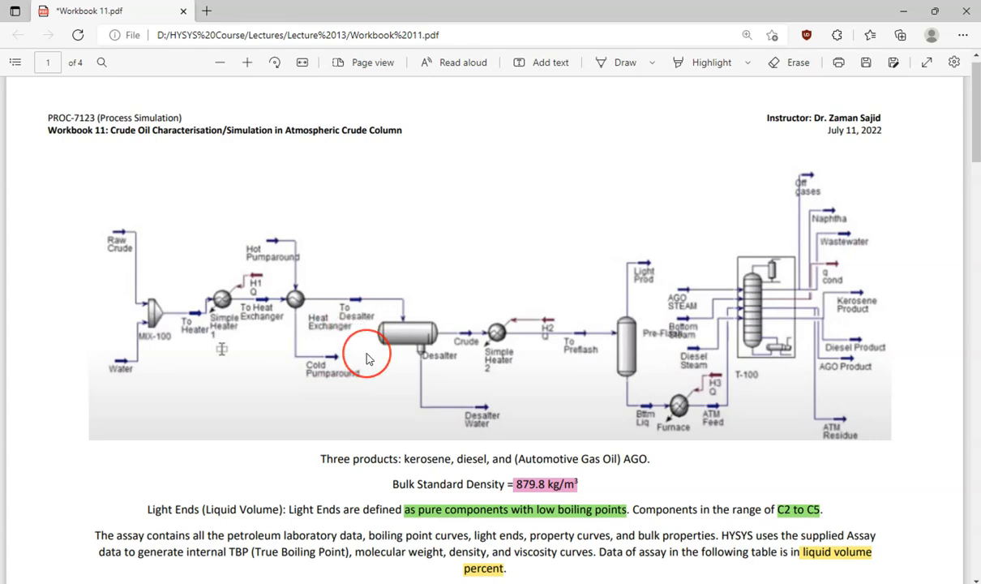
{"action": "scroll", "coordinate": [368, 345], "scroll_direction": "down", "scroll_amount": 3}
{"action": "scroll", "coordinate": [367, 357], "scroll_direction": "down", "scroll_amount": 20}
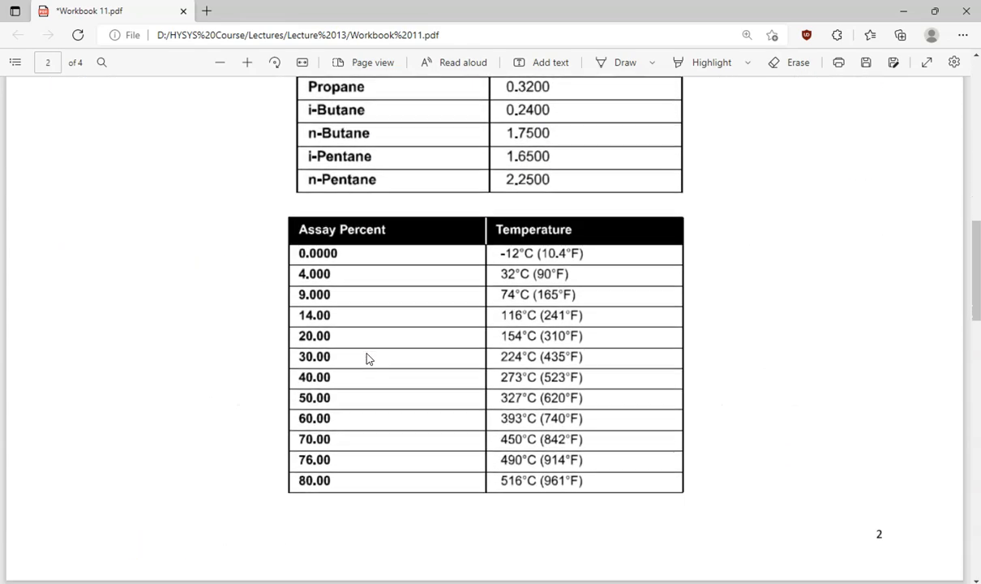
{"action": "scroll", "coordinate": [367, 358], "scroll_direction": "down", "scroll_amount": 2}
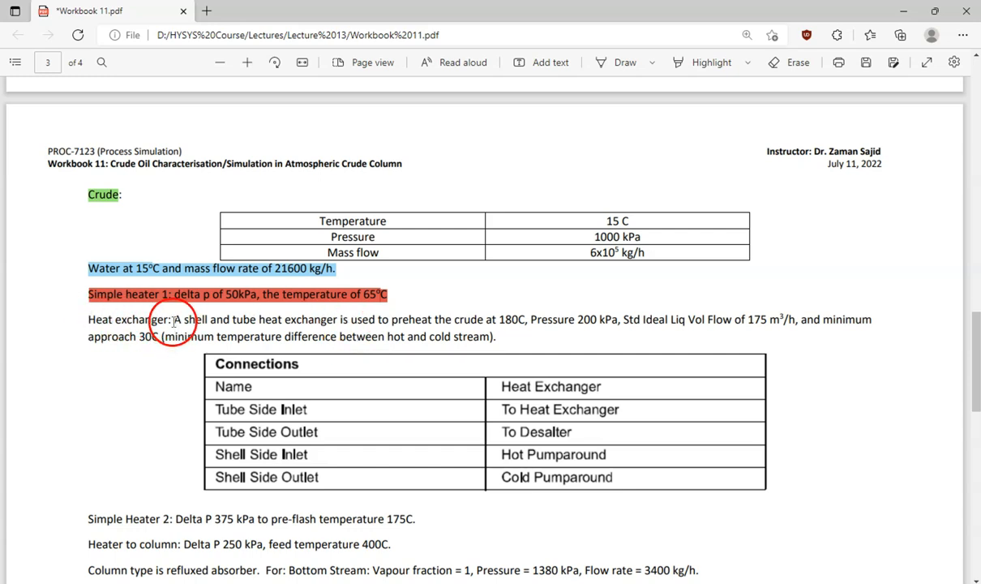
{"action": "left_click_drag", "start_coordinate": [169, 319], "coordinate": [277, 321]}
{"action": "left_click_drag", "start_coordinate": [336, 319], "coordinate": [338, 320]}
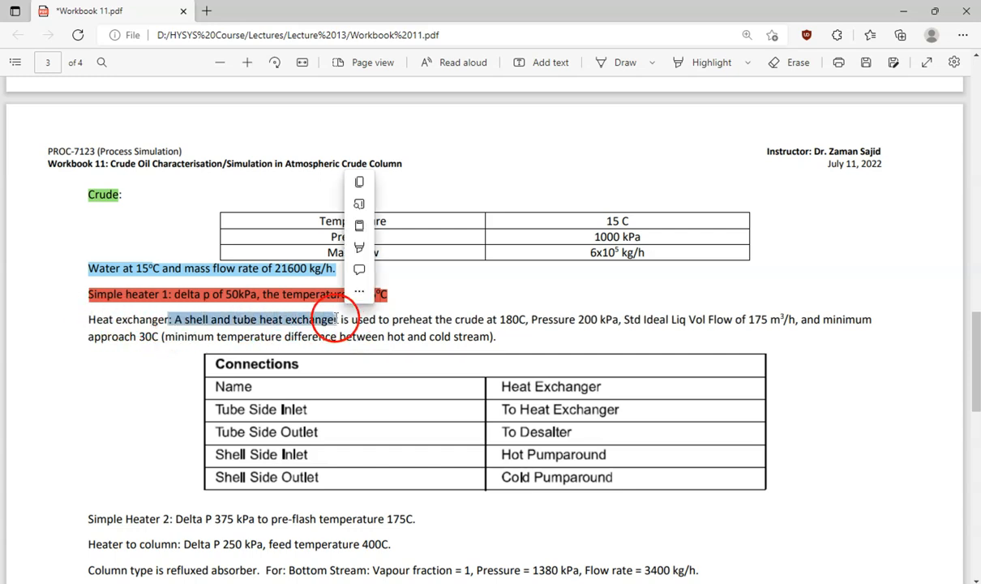
{"action": "mouse_move", "coordinate": [388, 256]}
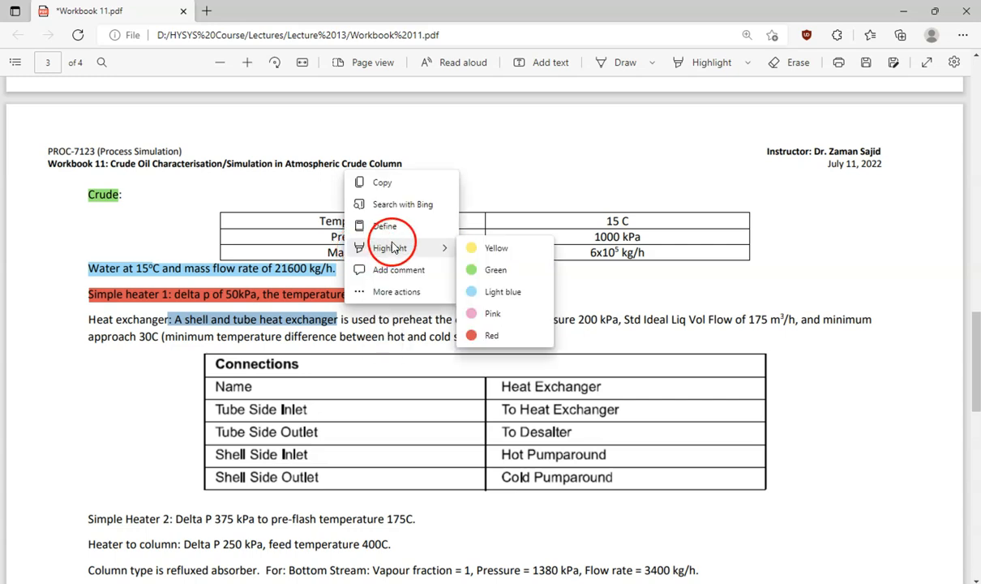
{"action": "left_click", "coordinate": [496, 269]}
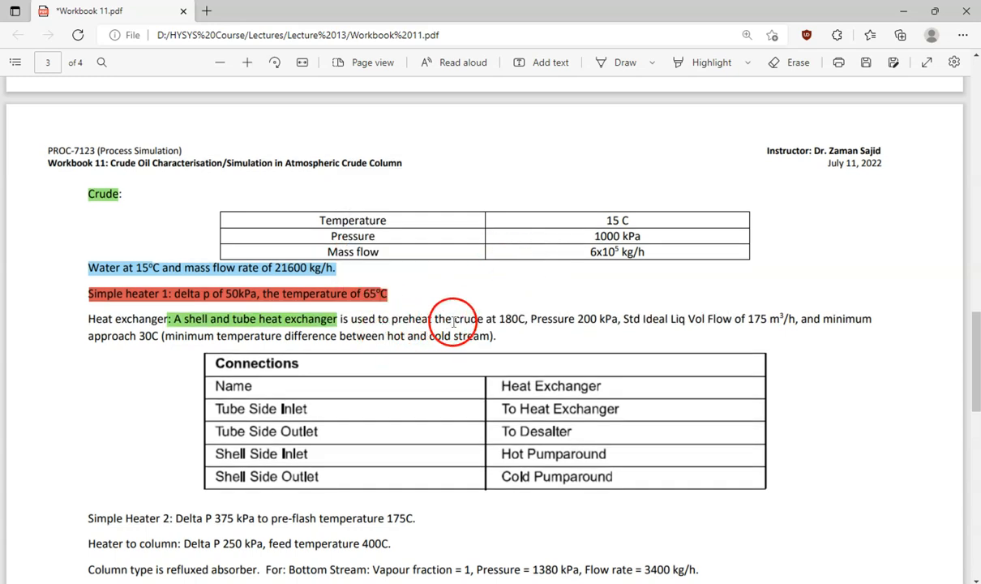
- Highlight "crude at 180C, Pressure 200 kPa, Std Ideal Liq Vol Flow of 175 m3/h" in green
{"action": "left_click_drag", "start_coordinate": [454, 319], "coordinate": [794, 319]}
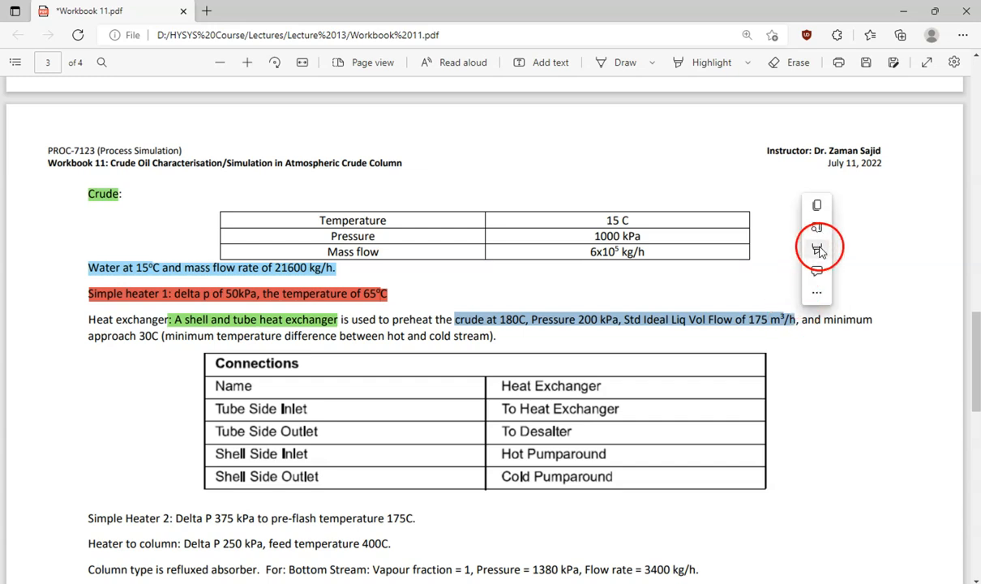
{"action": "mouse_move", "coordinate": [870, 253]}
{"action": "left_click", "coordinate": [744, 271]}
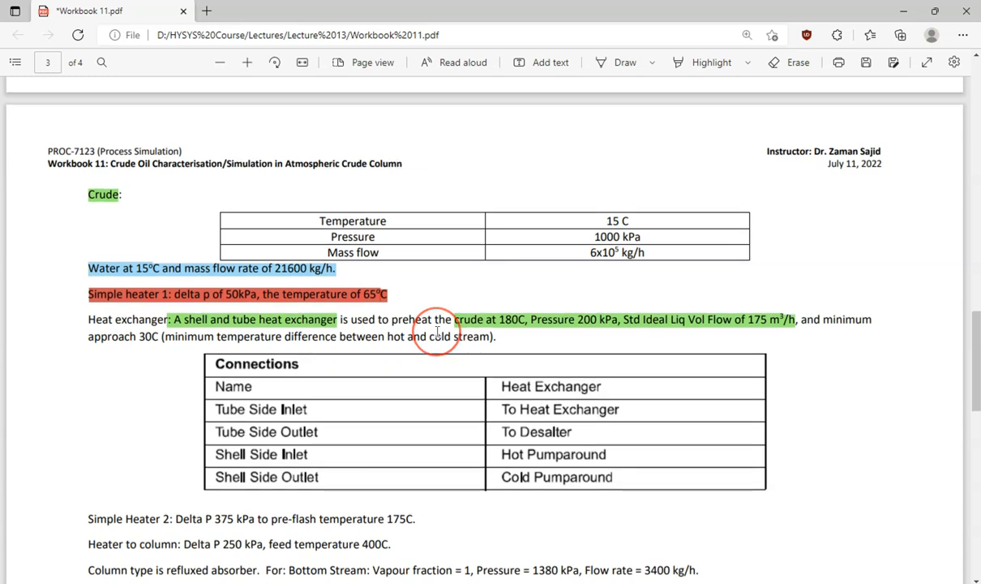
- Check the heat exchanger in the process diagram and highlight "minimum approach 30C" in yellow in its description
{"action": "scroll", "coordinate": [435, 332], "scroll_direction": "up", "scroll_amount": 15}
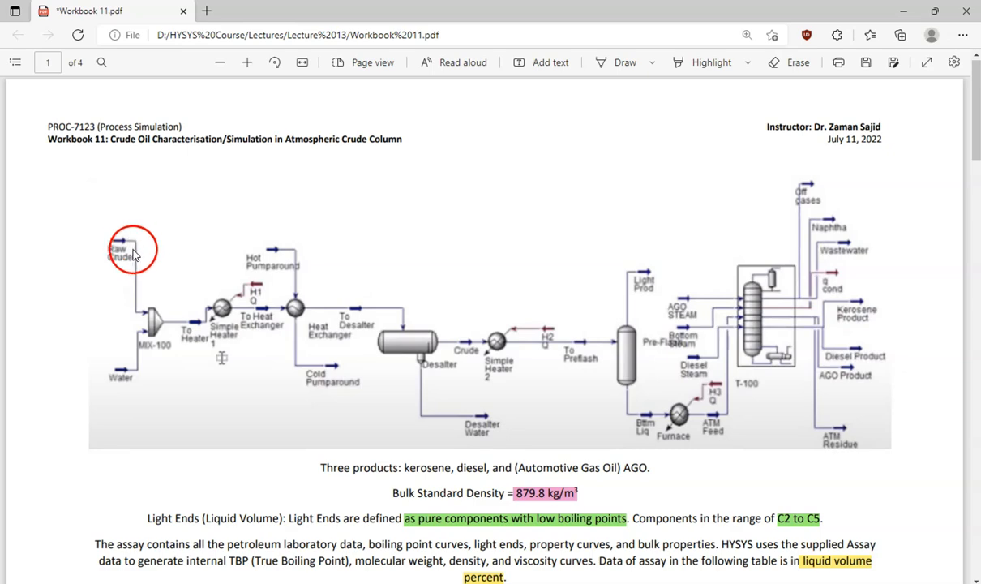
{"action": "scroll", "coordinate": [312, 426], "scroll_direction": "down", "scroll_amount": 10}
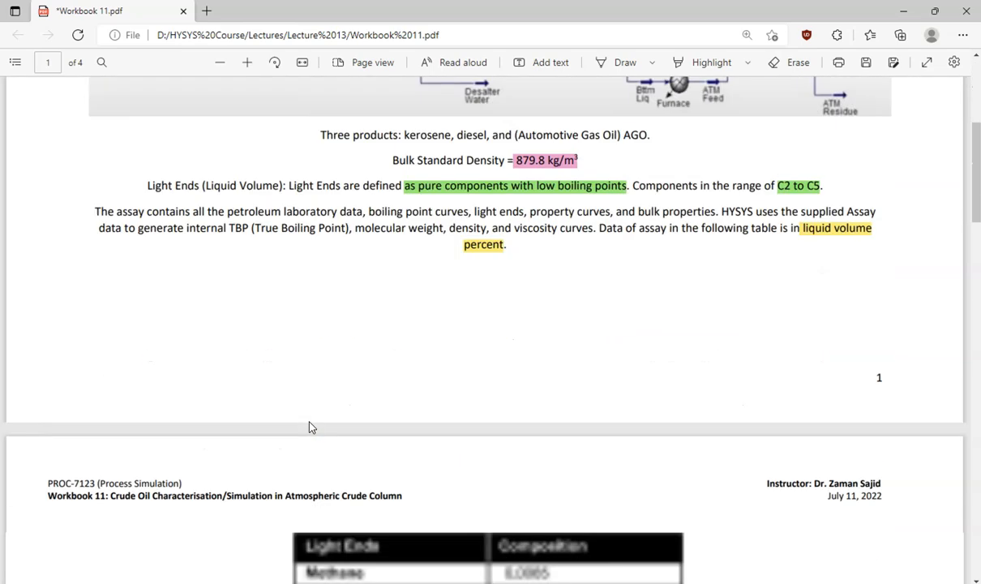
{"action": "scroll", "coordinate": [312, 426], "scroll_direction": "down", "scroll_amount": 15}
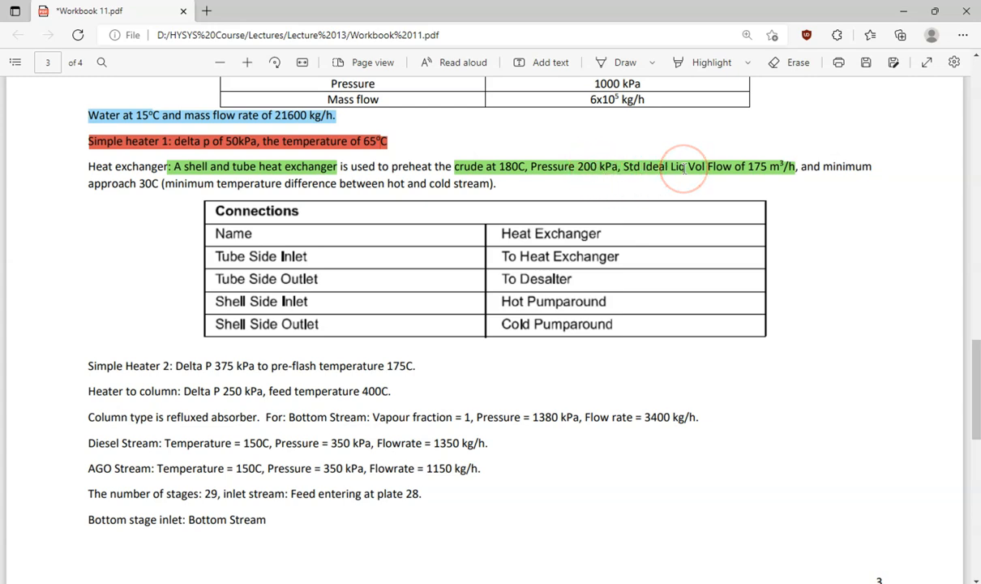
{"action": "left_click_drag", "start_coordinate": [823, 166], "coordinate": [149, 185]}
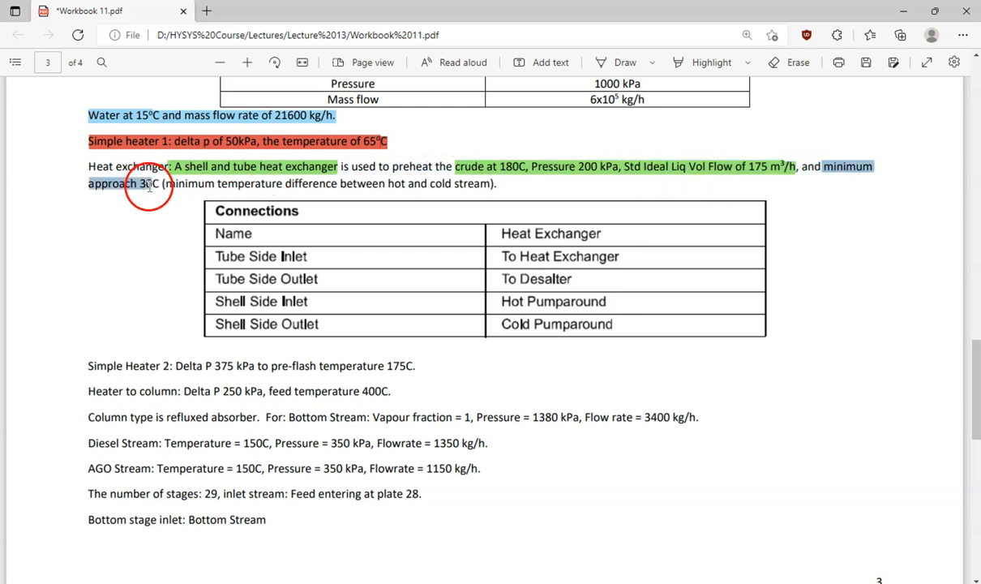
{"action": "right_click", "coordinate": [156, 184]}
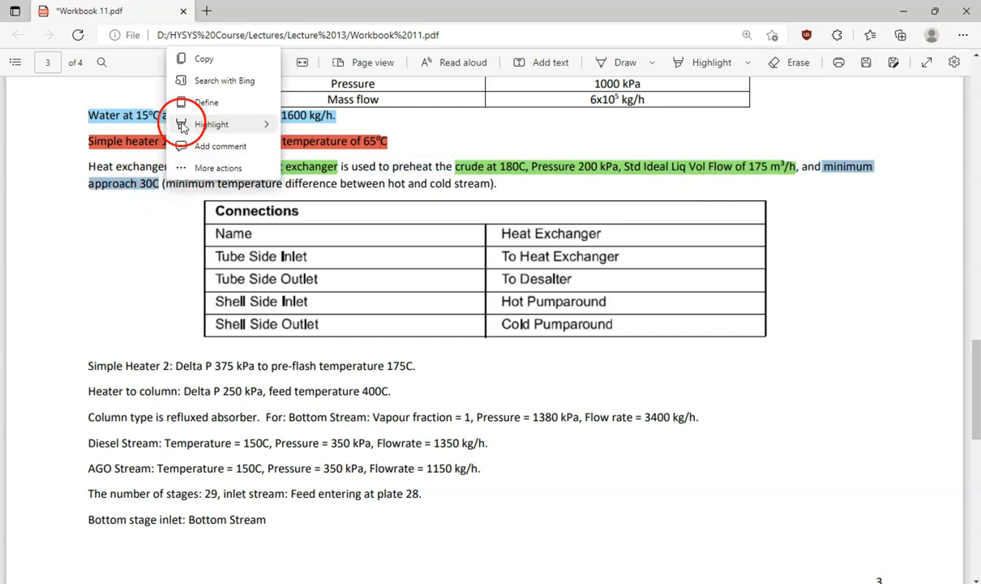
{"action": "mouse_move", "coordinate": [247, 130]}
{"action": "left_click", "coordinate": [303, 130]}
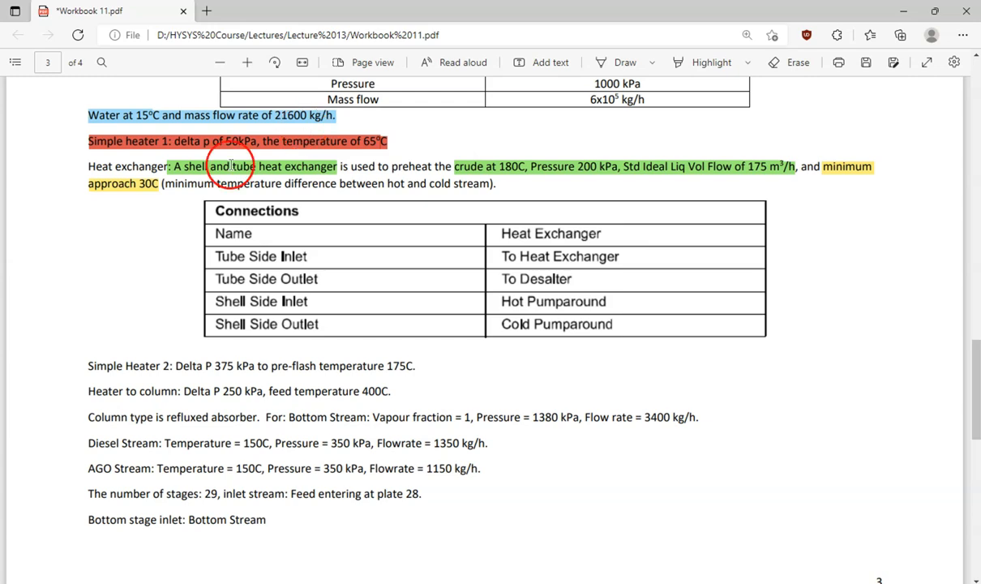
- Switch to Aspen HYSYS, place a heat exchanger just downstream of the To Heat Exchanger stream and open its property window
{"action": "scroll", "coordinate": [587, 296], "scroll_direction": "up", "scroll_amount": 1}
{"action": "scroll", "coordinate": [587, 295], "scroll_direction": "up", "scroll_amount": 1}
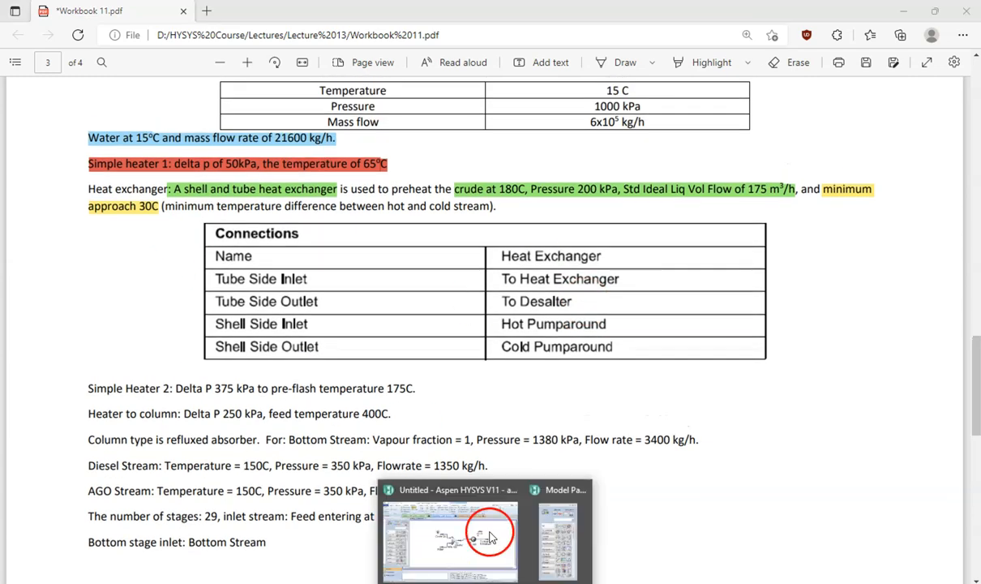
{"action": "left_click", "coordinate": [486, 535]}
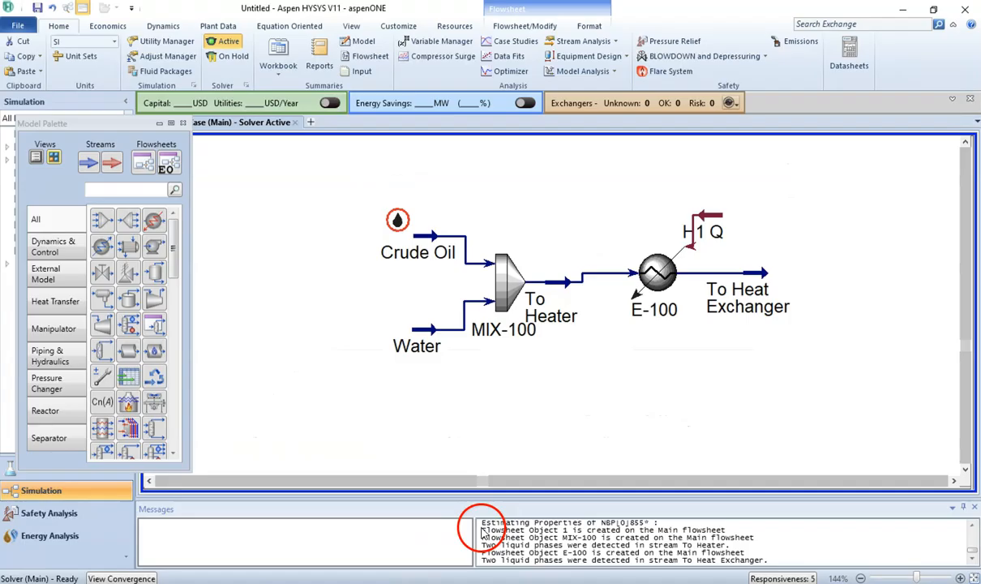
{"action": "left_click", "coordinate": [860, 578]}
{"action": "left_click", "coordinate": [860, 578]}
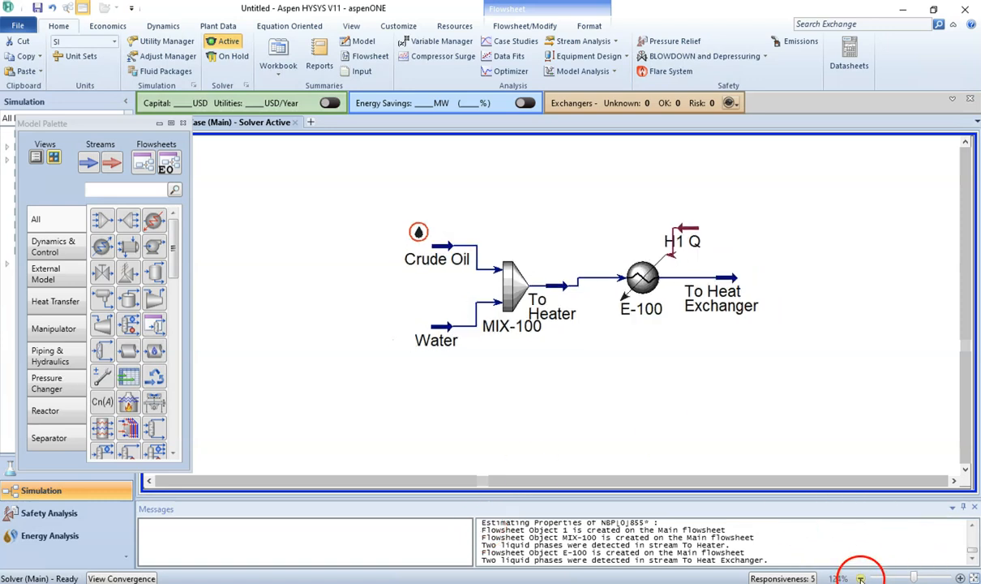
{"action": "left_click", "coordinate": [954, 481]}
{"action": "left_click", "coordinate": [954, 480]}
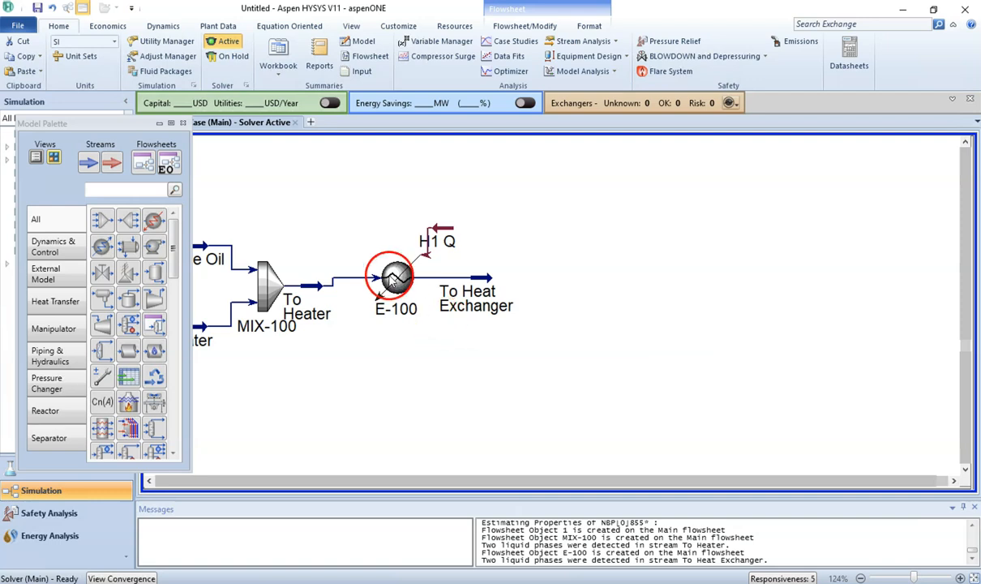
{"action": "left_click", "coordinate": [133, 245]}
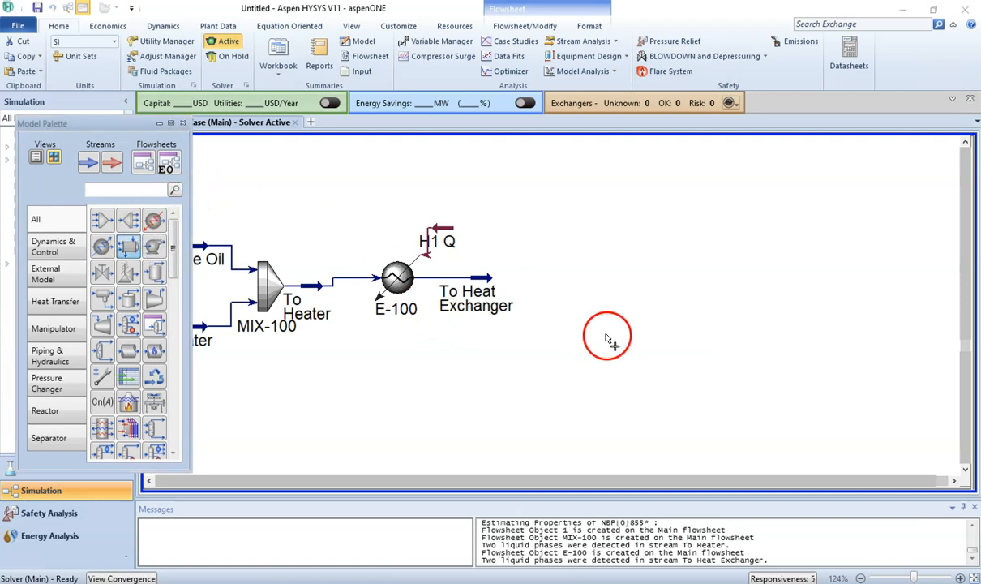
{"action": "left_click", "coordinate": [525, 295]}
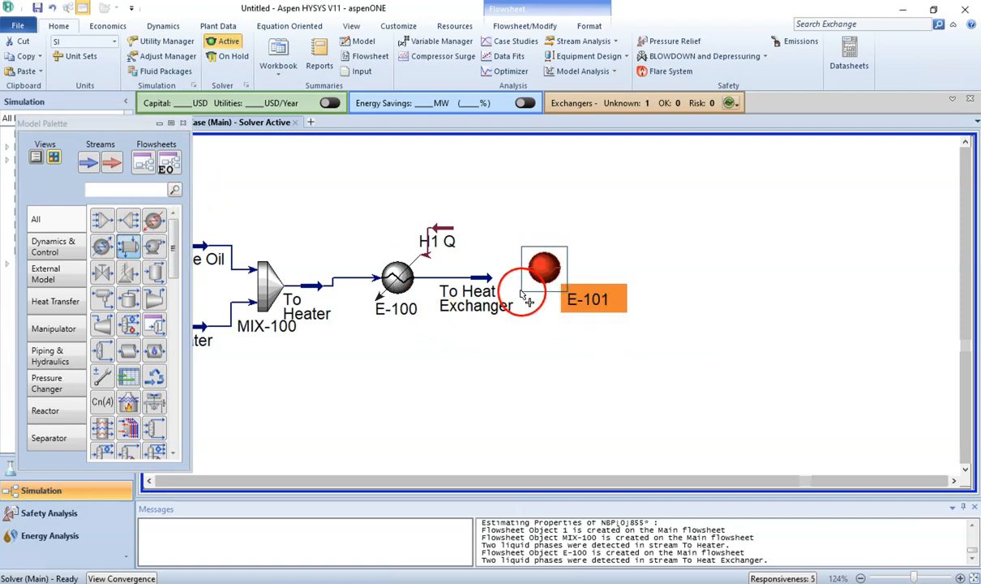
{"action": "double_click", "coordinate": [539, 274]}
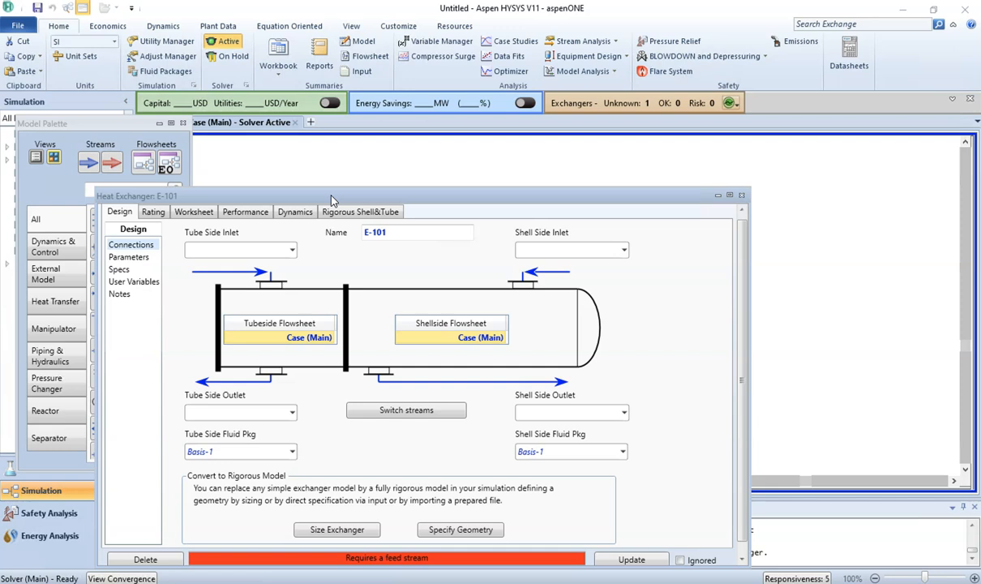
- Connect To Heat Exchanger as tube side inlet and To Desalter as tube side outlet, checking the connections in the Workbook 11 PDF diagram
{"action": "left_click", "coordinate": [291, 251]}
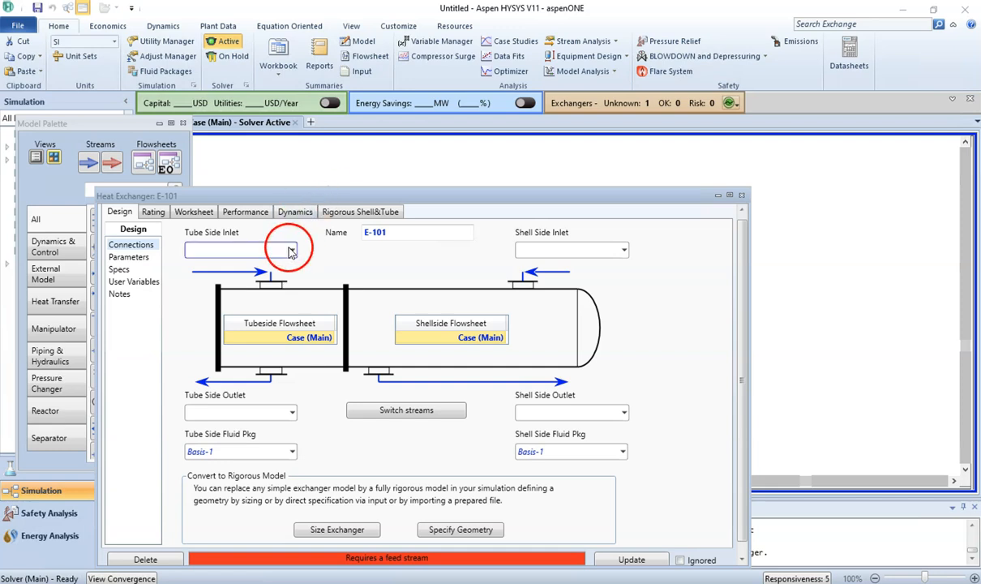
{"action": "left_click", "coordinate": [274, 269]}
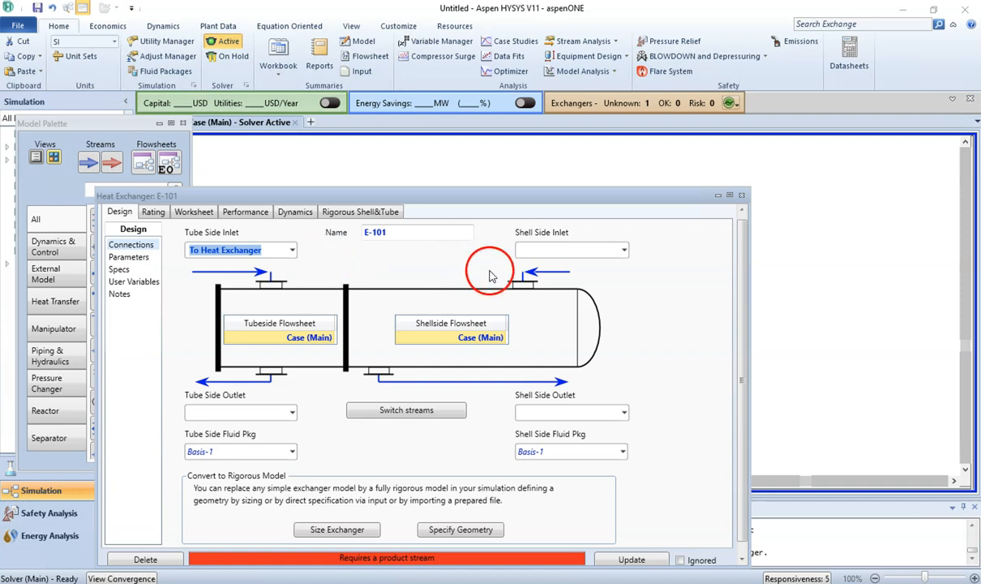
{"action": "left_click", "coordinate": [248, 411]}
{"action": "mouse_move", "coordinate": [316, 580]}
{"action": "left_click", "coordinate": [425, 550]}
{"action": "scroll", "coordinate": [429, 385], "scroll_direction": "up", "scroll_amount": 15}
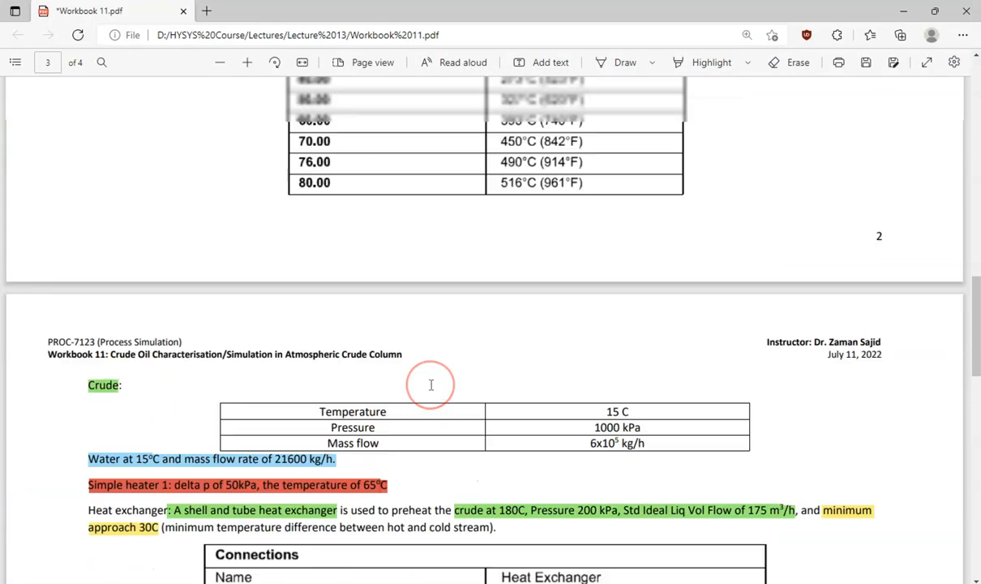
{"action": "scroll", "coordinate": [432, 385], "scroll_direction": "up", "scroll_amount": 10}
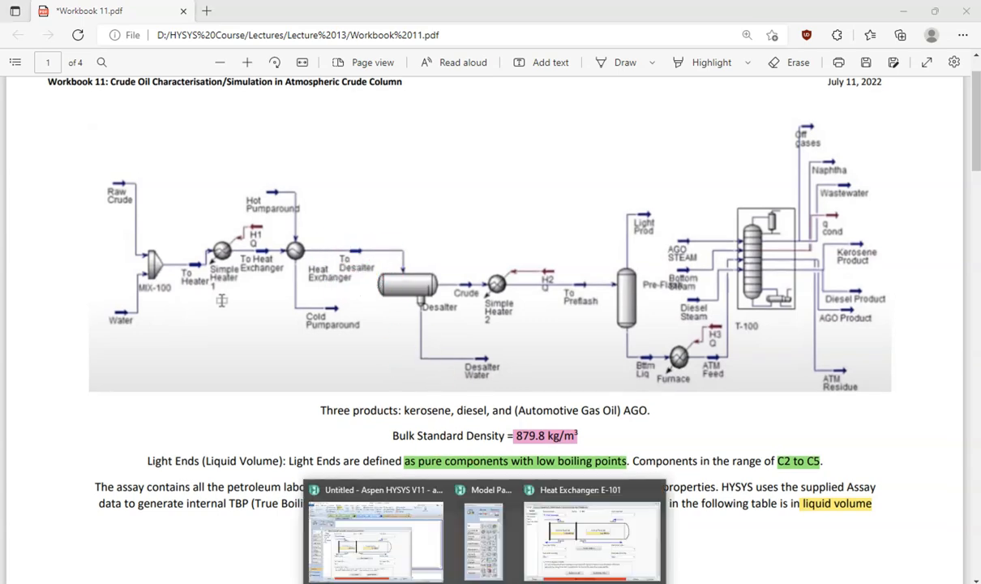
{"action": "left_click", "coordinate": [583, 556]}
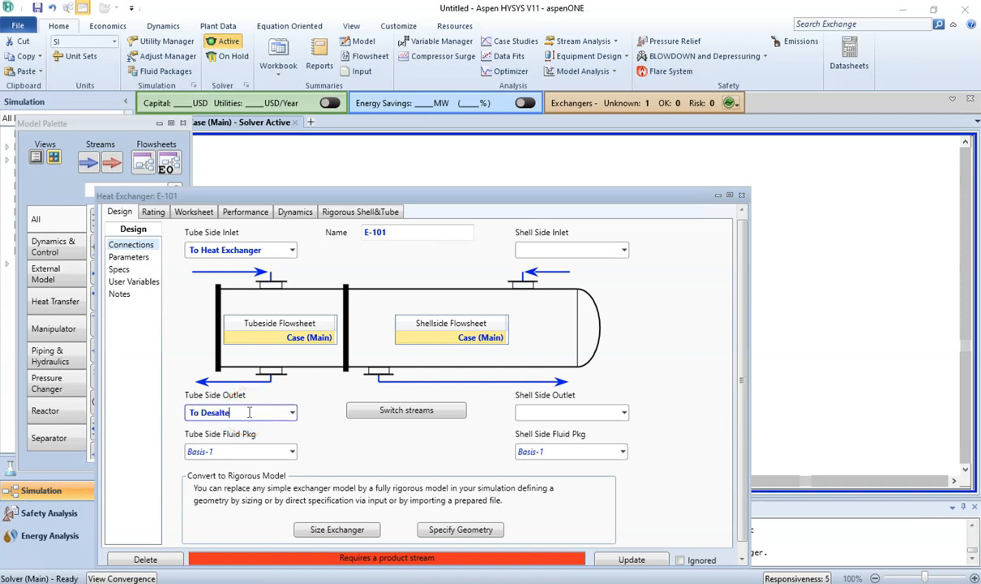
{"action": "left_click", "coordinate": [537, 251]}
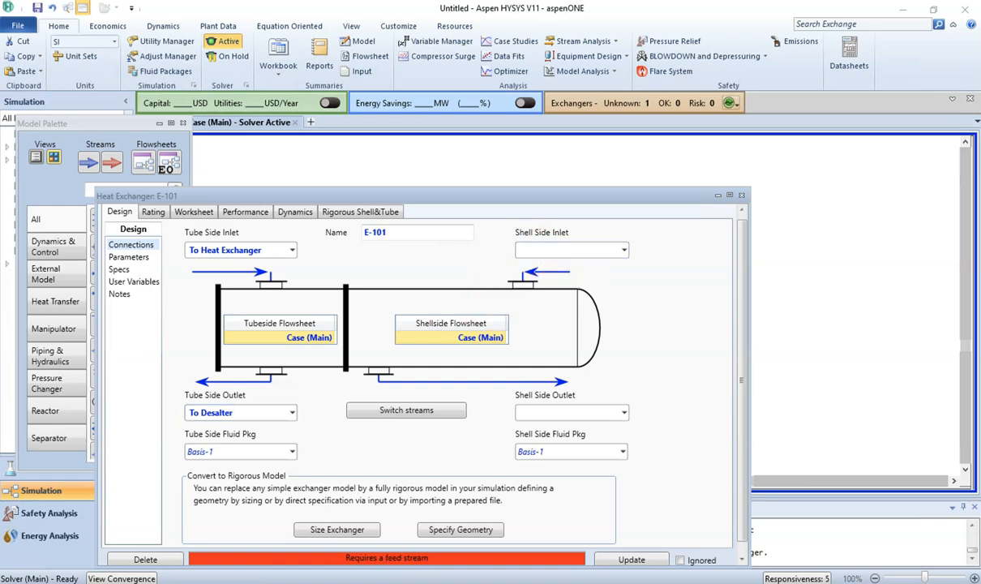